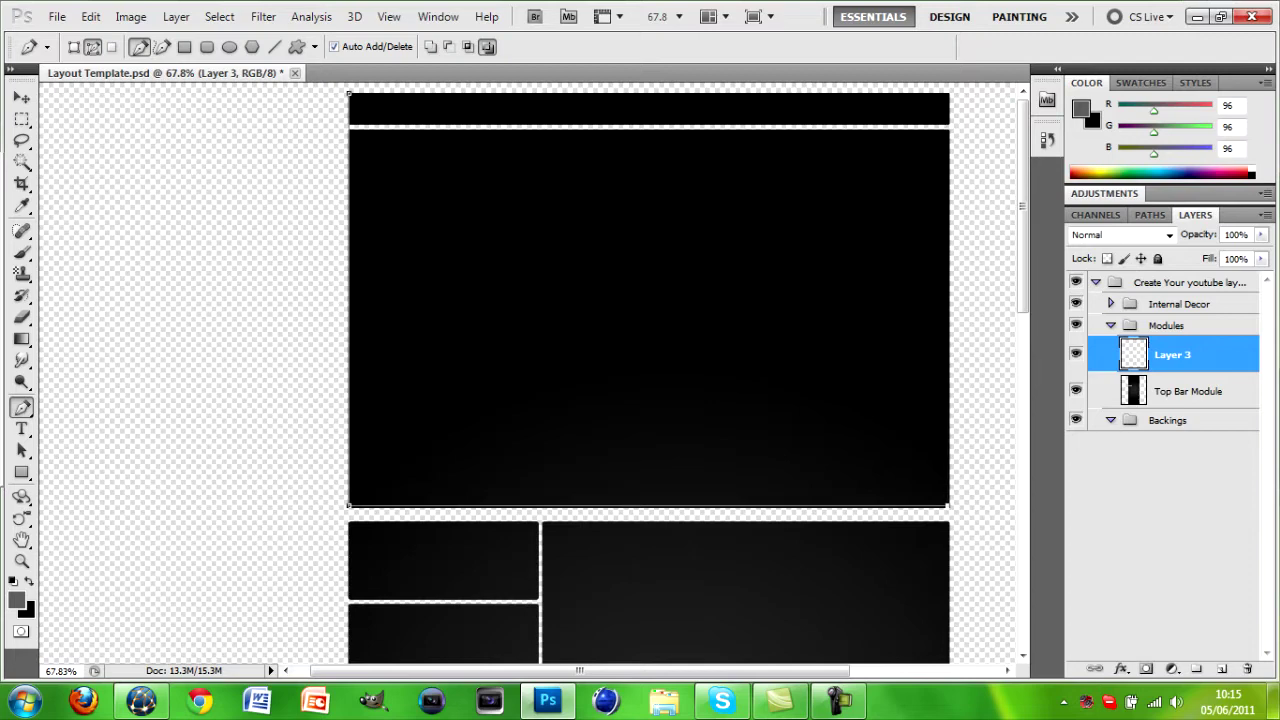
Trace a closed Pen path around both side borders and the horizontal gap beneath the large upper module
left_click(948, 244)
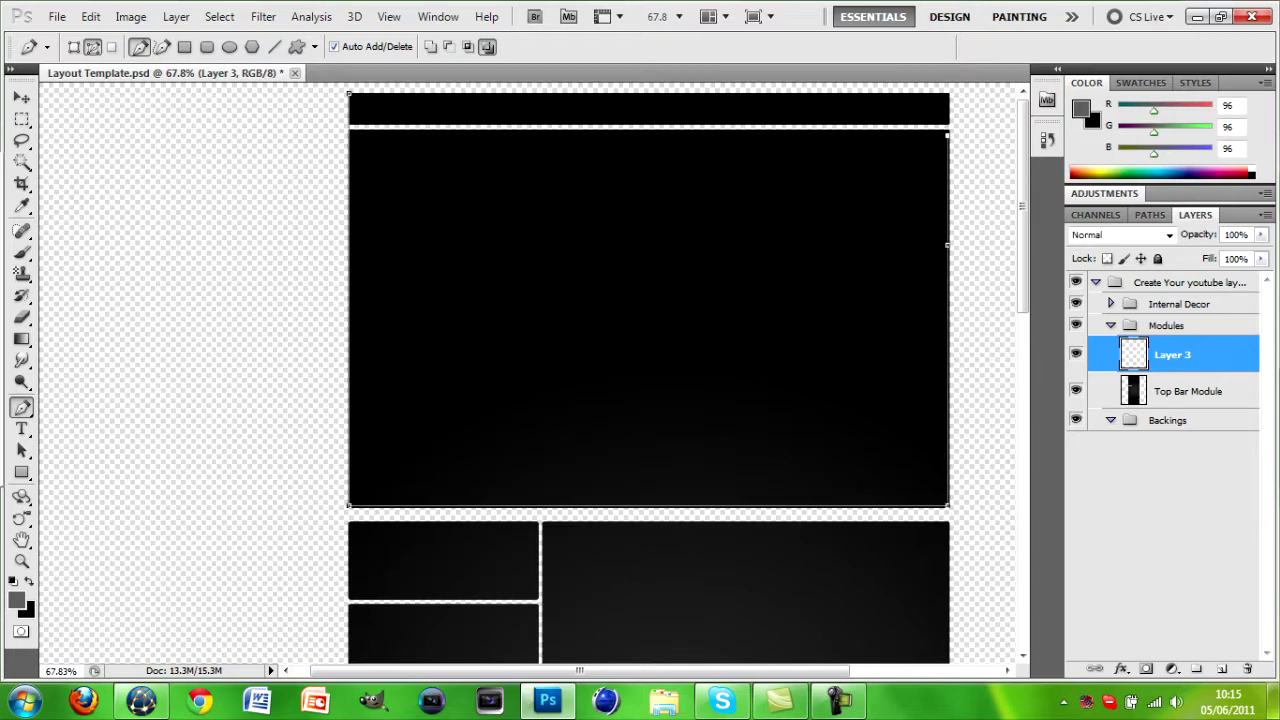
left_click(1047, 141)
left_click(1004, 229)
left_click(604, 277)
left_click(1047, 141)
scroll(966, 102, "down", 8)
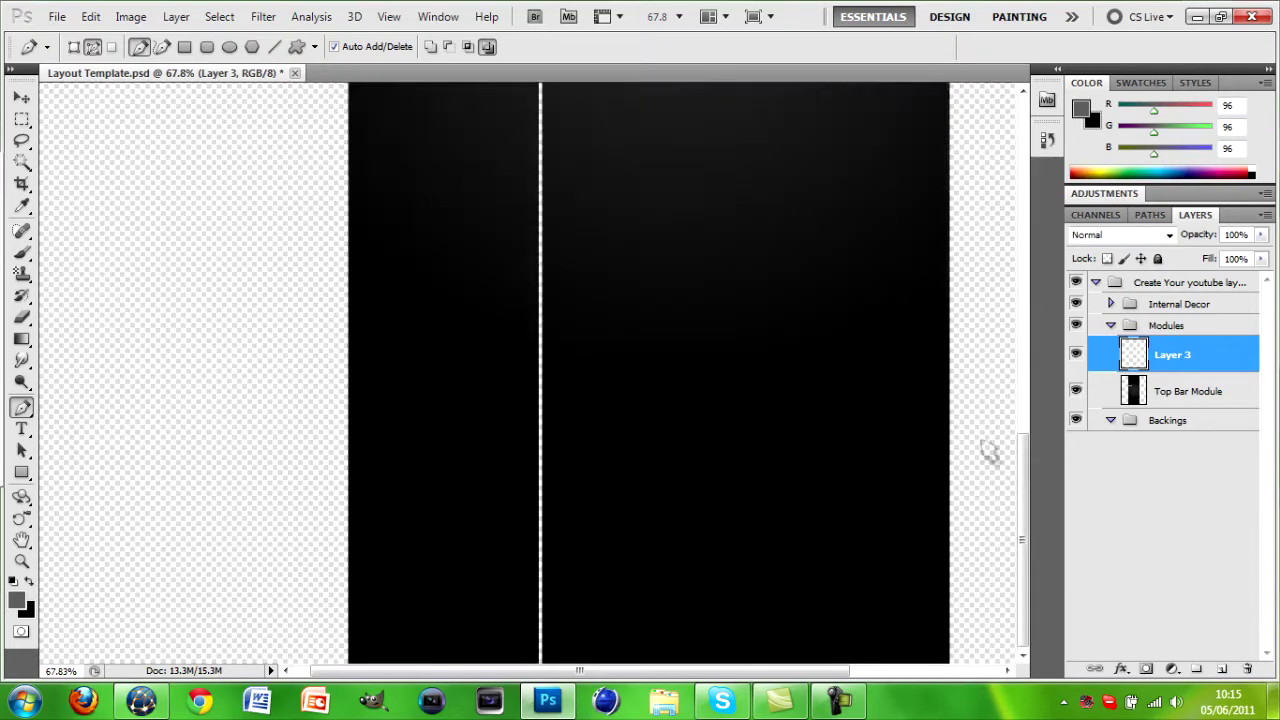
scroll(966, 102, "up", 8)
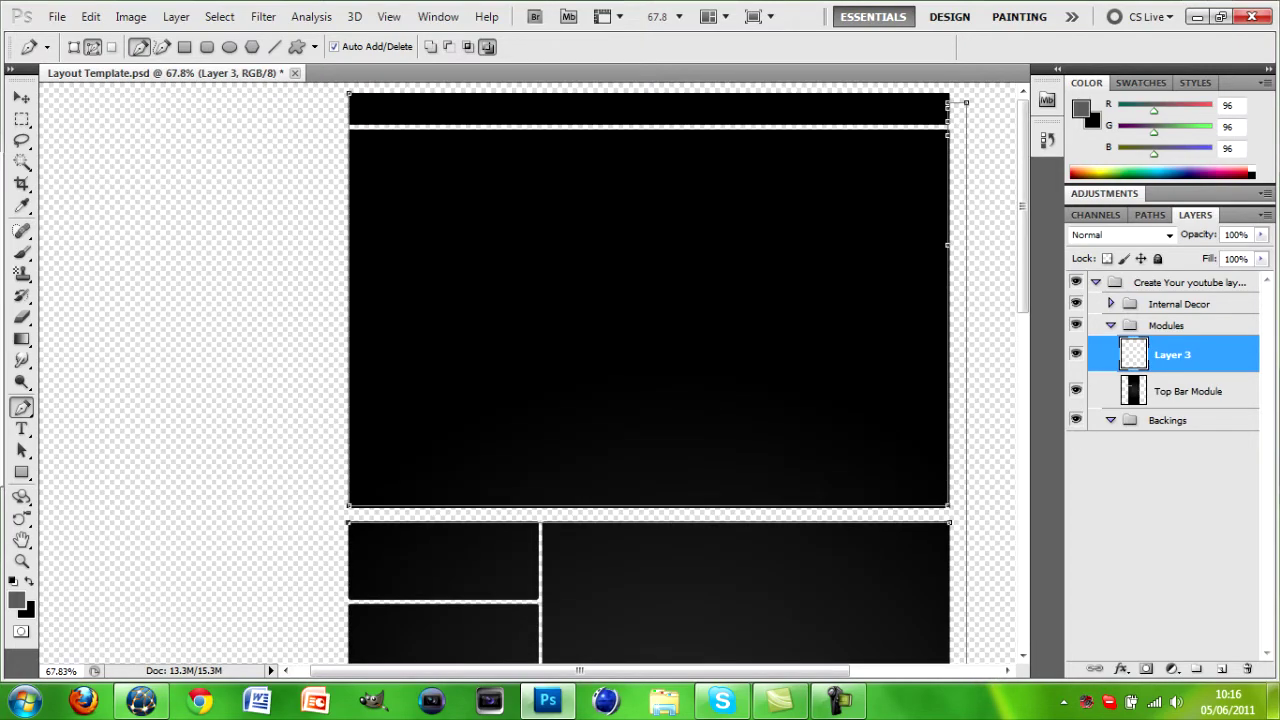
scroll(966, 659, "down", 8)
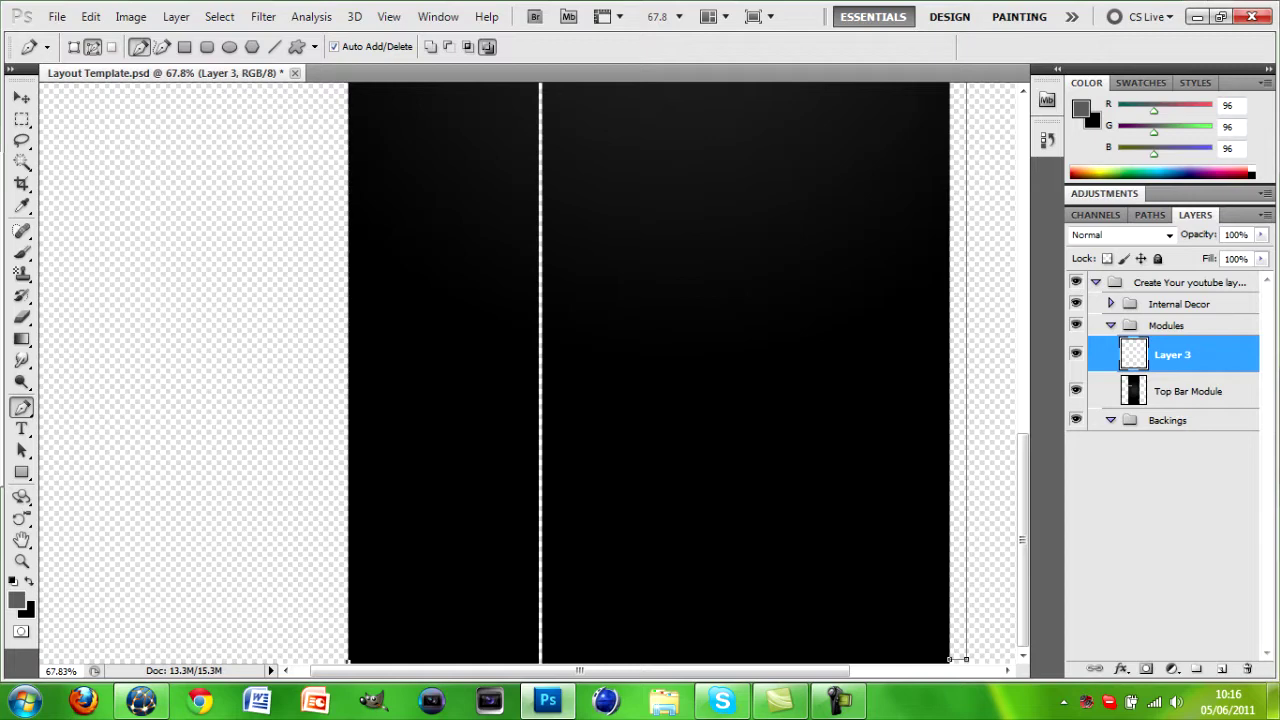
scroll(966, 659, "up", 8)
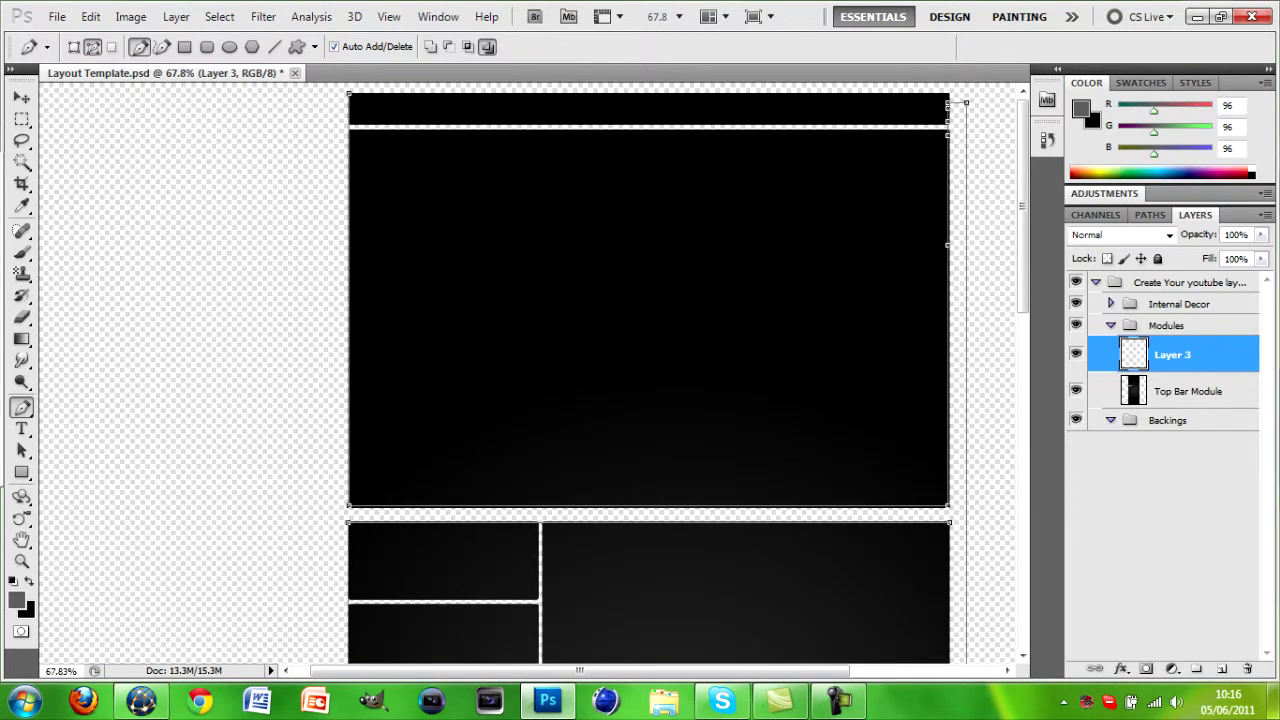
Convert the border path to a selection, fill it with the grey foreground colour using Paint Bucket, and deselect
right_click(345, 253)
left_click(420, 340)
key("Return")
right_click(22, 317)
left_click(60, 335)
right_click(22, 339)
left_click(60, 357)
right_click(22, 317)
left_click(60, 318)
left_click(22, 339)
left_click(345, 236)
key("ctrl+d")
Try to outline the thin gap beneath the top bar with the Pen tool and fill it with grey
left_click(22, 407)
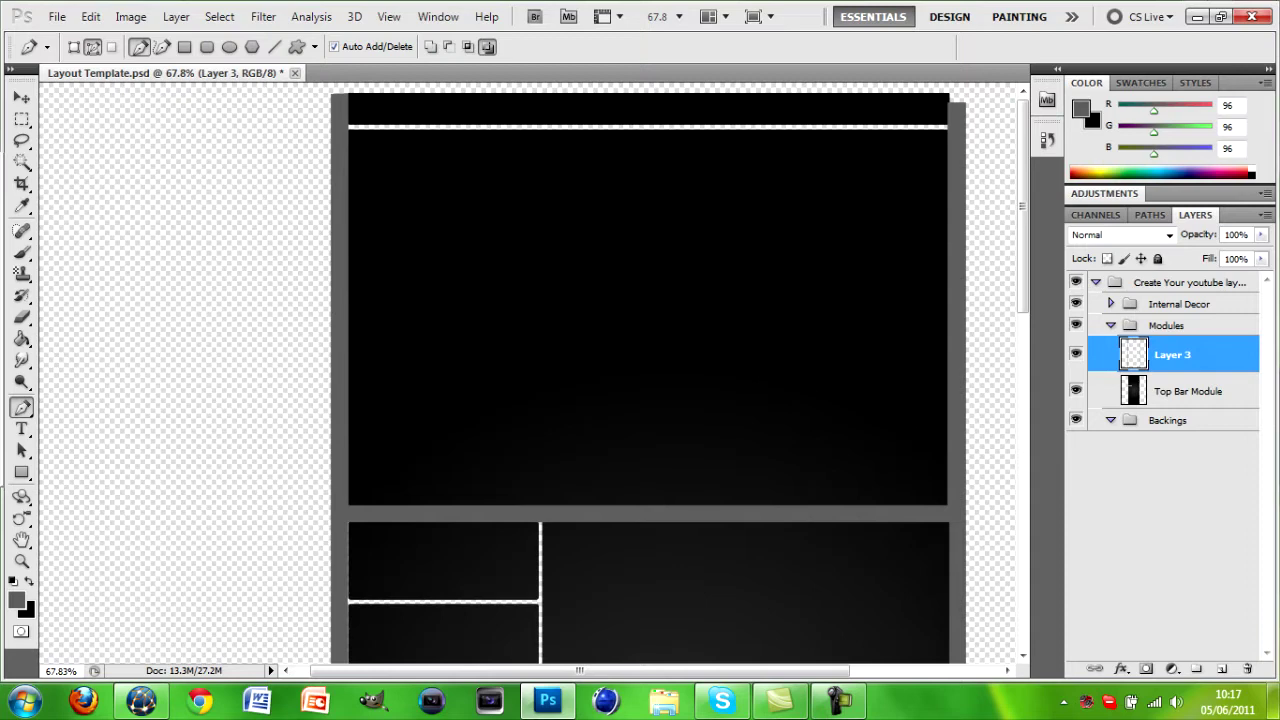
left_click(948, 121)
right_click(804, 128)
left_click(877, 248)
key("Return")
left_click(22, 339)
left_click(486, 126)
left_click(488, 128)
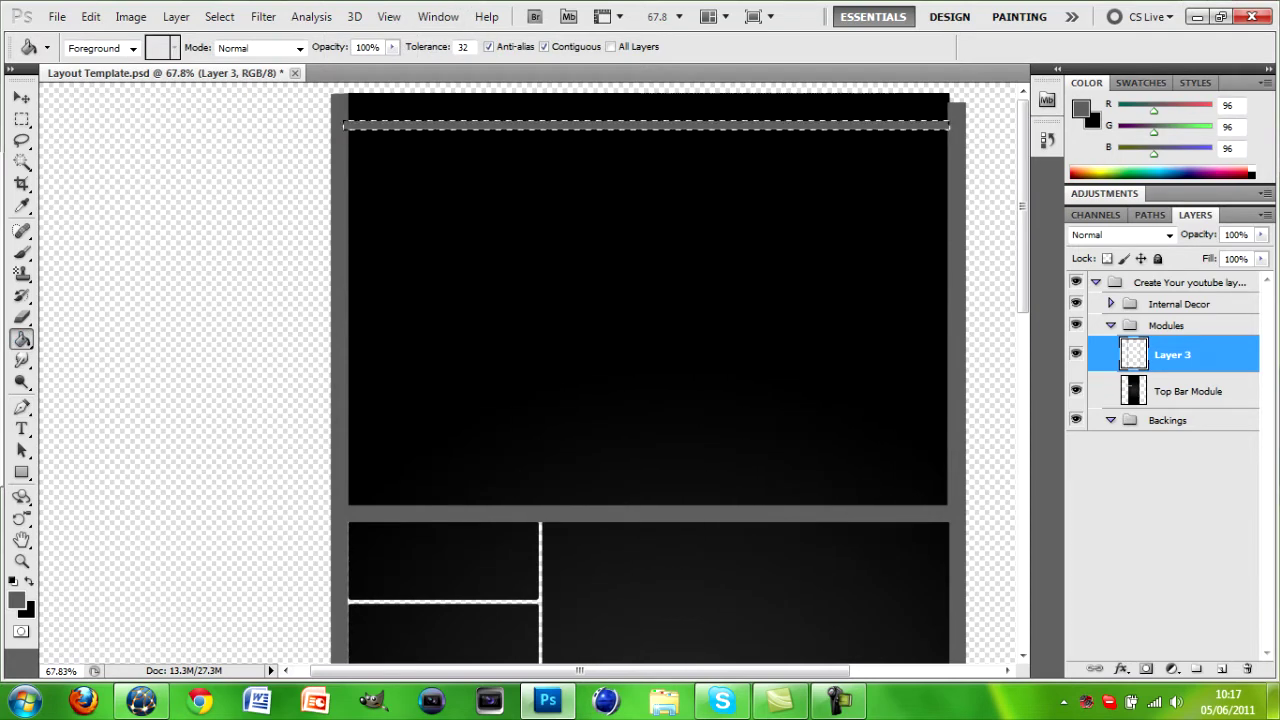
Remove the fill and selection of the gap beneath the top bar from the history
left_click(1046, 139)
left_click(1004, 229)
key("Return")
left_click(1003, 228)
left_click(1003, 228)
left_click(1003, 228)
left_click(997, 136)
key("ctrl+z")
Retrace the gap beneath the top bar with the Pen tool, turn the path into a selection and fill it with grey
left_click(21, 407)
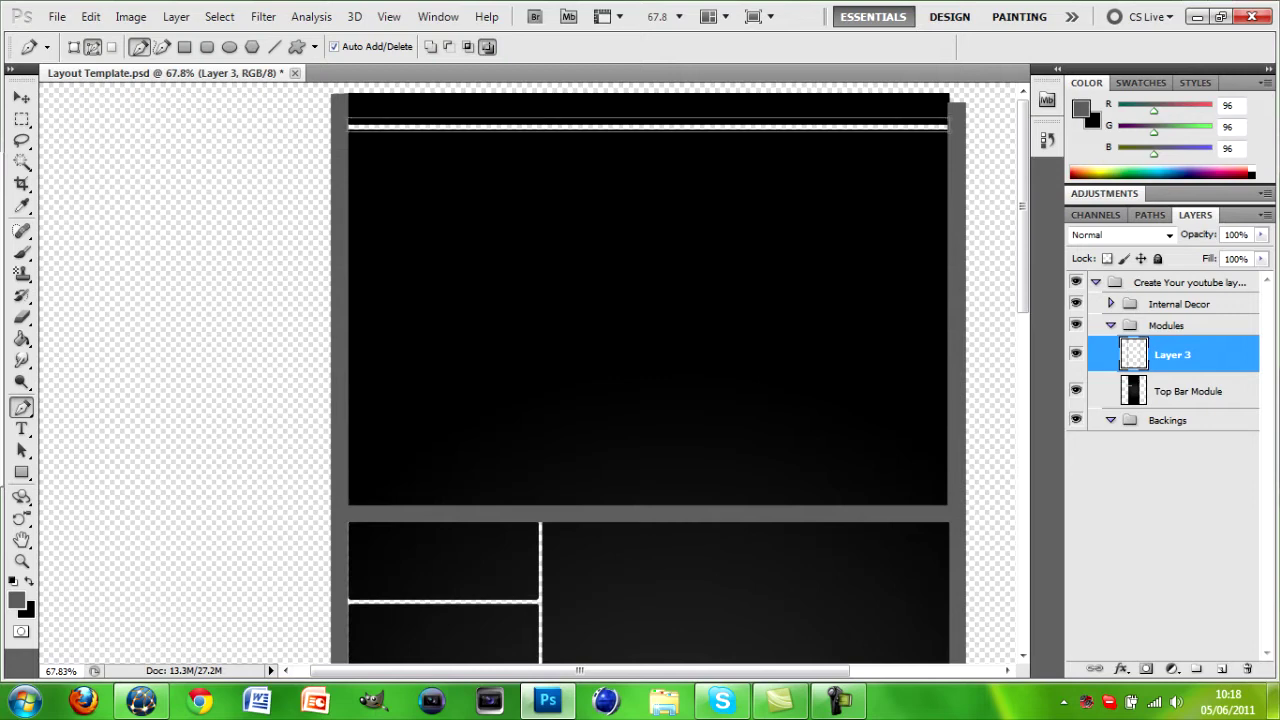
left_click(1047, 139)
left_click(1006, 220)
key("Return")
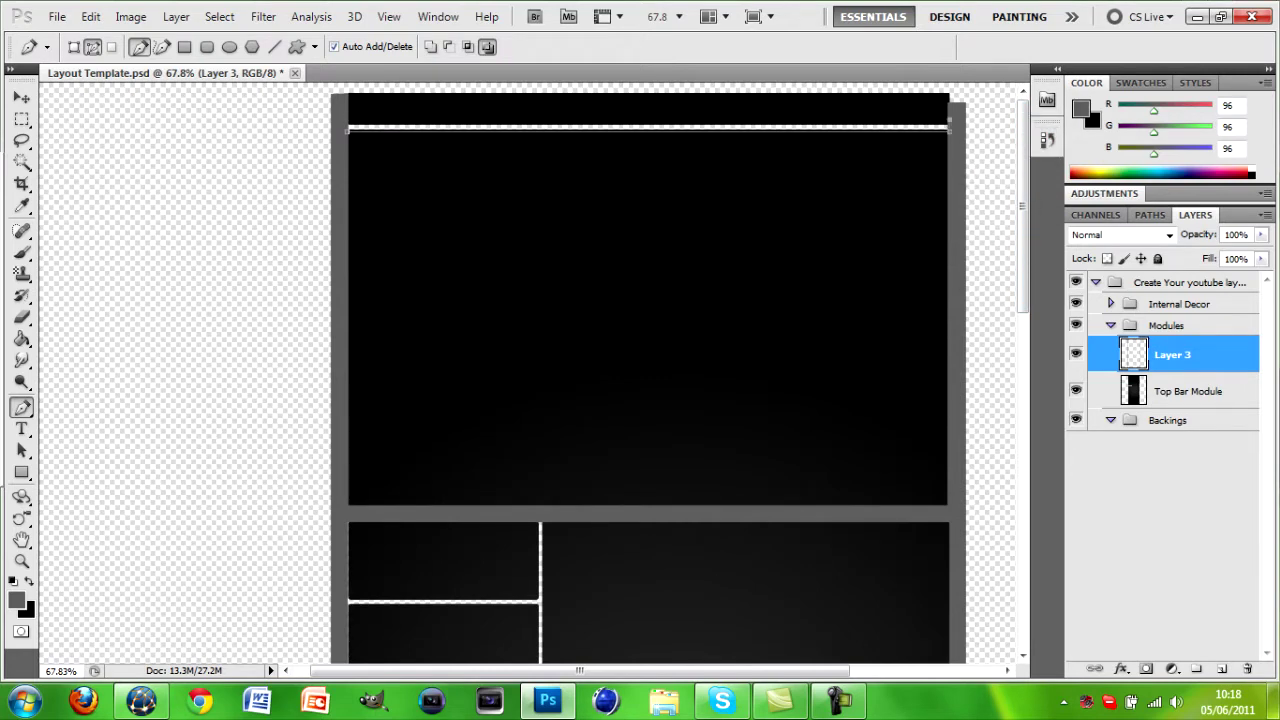
right_click(383, 131)
left_click(438, 204)
key("Return")
key("g")
left_click(400, 127)
key("ctrl+d")
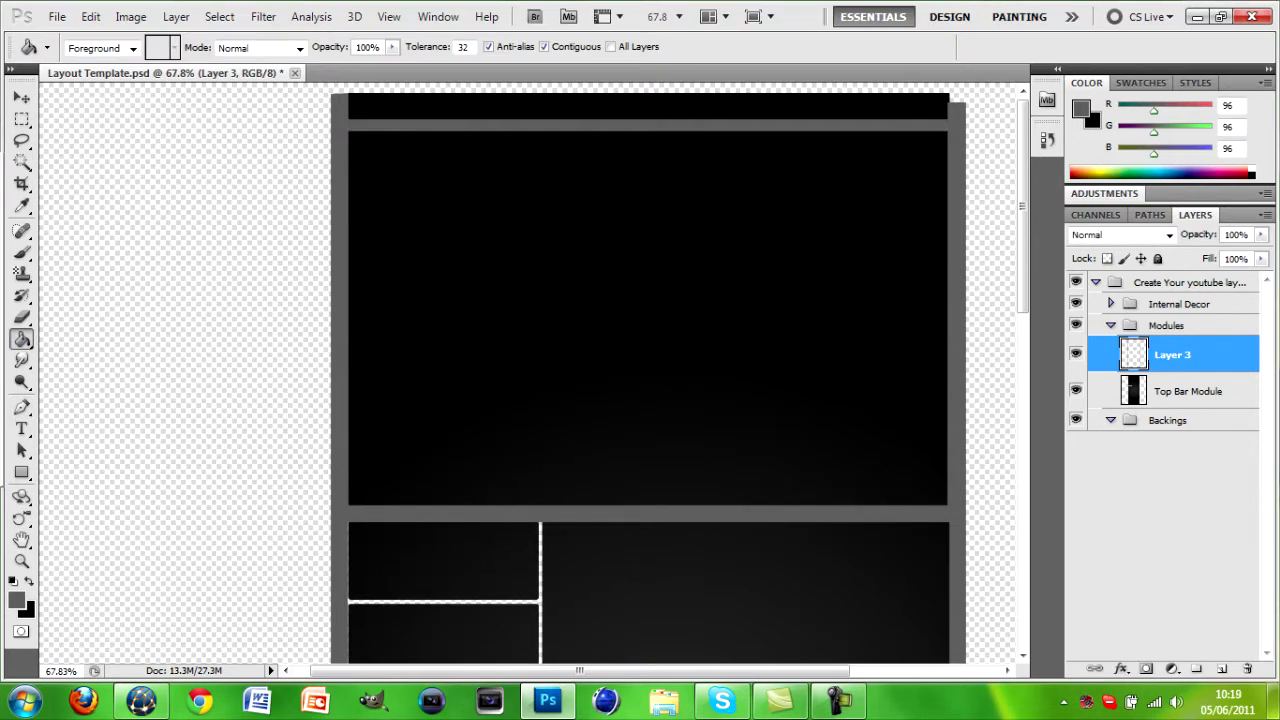
Set up the Brush tool with a 7 px tip
left_click(22, 252)
left_click(96, 47)
left_click_drag(213, 232, 213, 188)
left_click(131, 175)
left_click_drag(194, 99, 53, 98)
type("7")
key("Return")
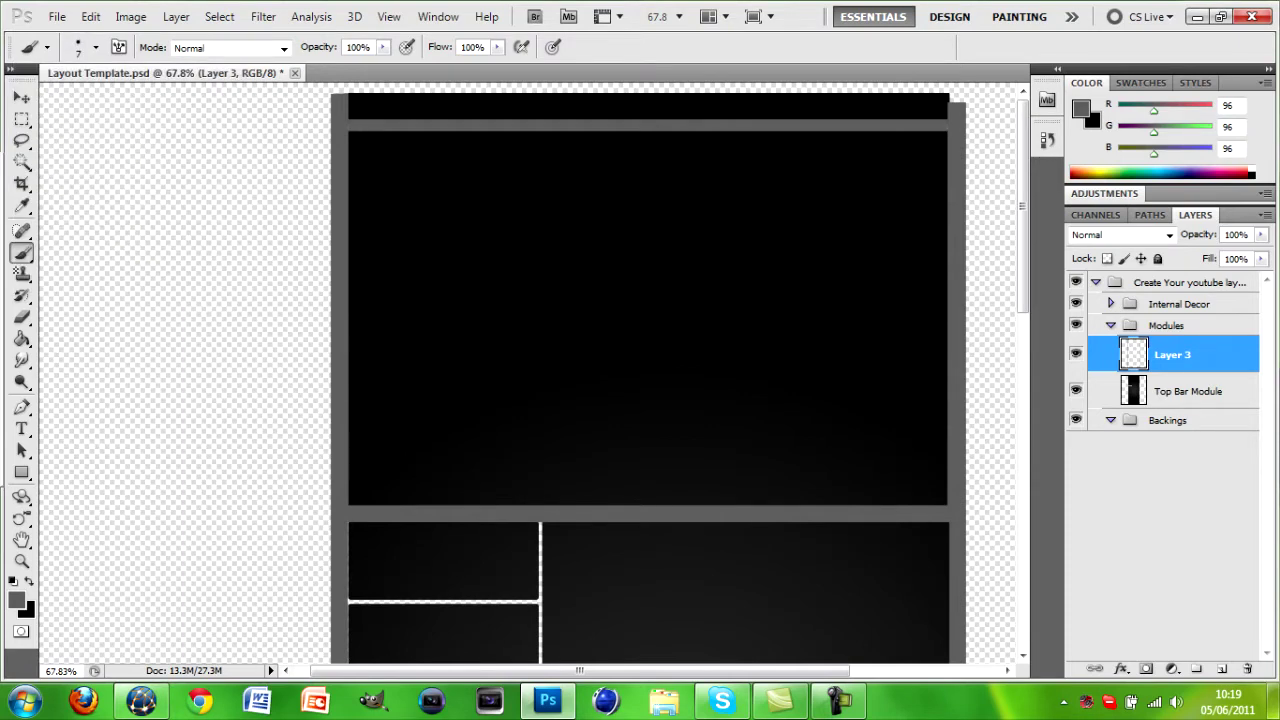
Trace a Pen path around the vertical divider and the short horizontal gap between the two left-hand modules
left_click(22, 407)
scroll(648, 400, "down", 5)
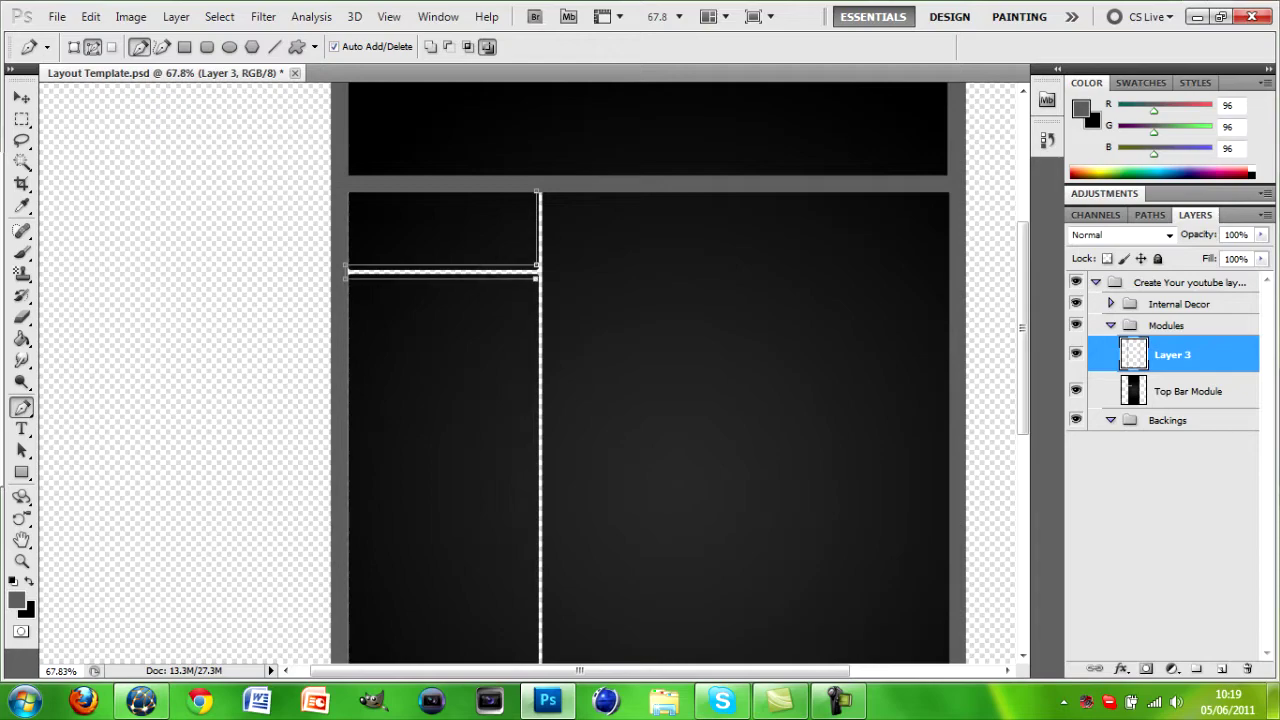
scroll(648, 370, "down", 5)
left_click(535, 661)
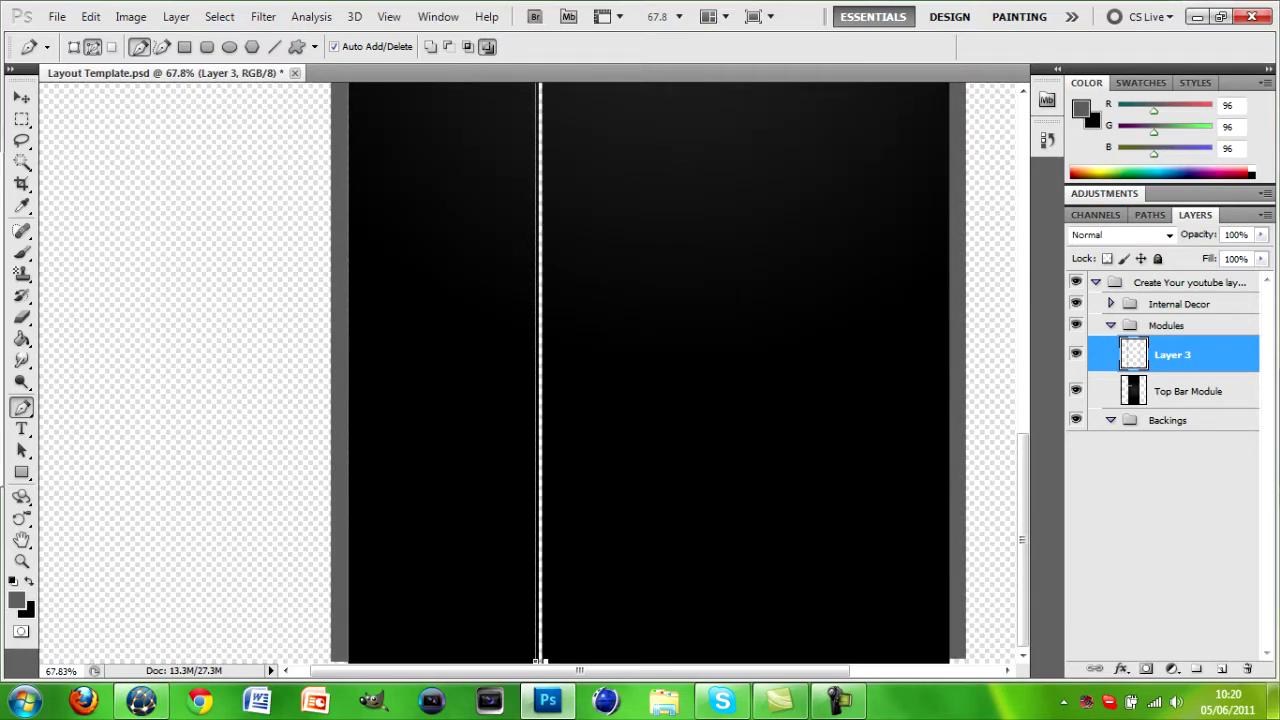
Convert the divider path to a selection, fill it with the grey foreground colour, and deselect
scroll(648, 370, "up", 5)
left_click(22, 340)
left_click(22, 407)
right_click(413, 329)
left_click(480, 451)
key("Return")
left_click(22, 319)
left_click(22, 340)
left_click(367, 600)
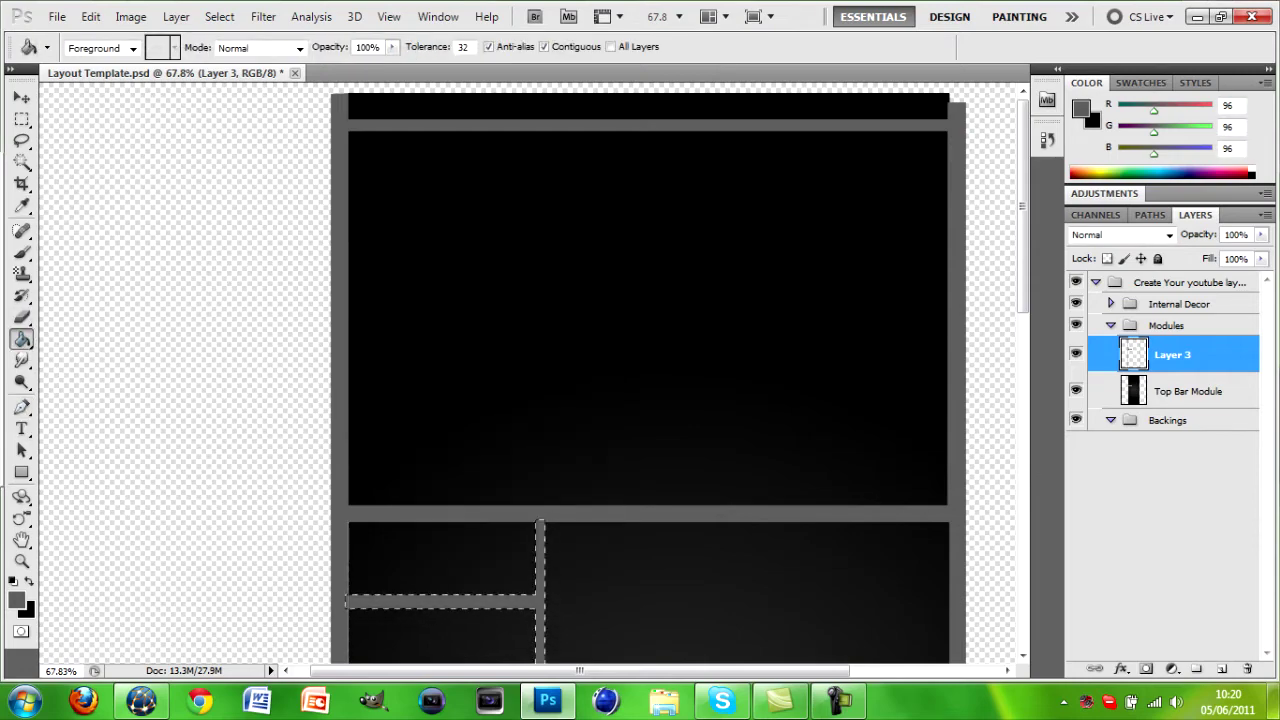
key("ctrl+d")
scroll(640, 400, "down", 4)
scroll(563, 637, "up", 4)
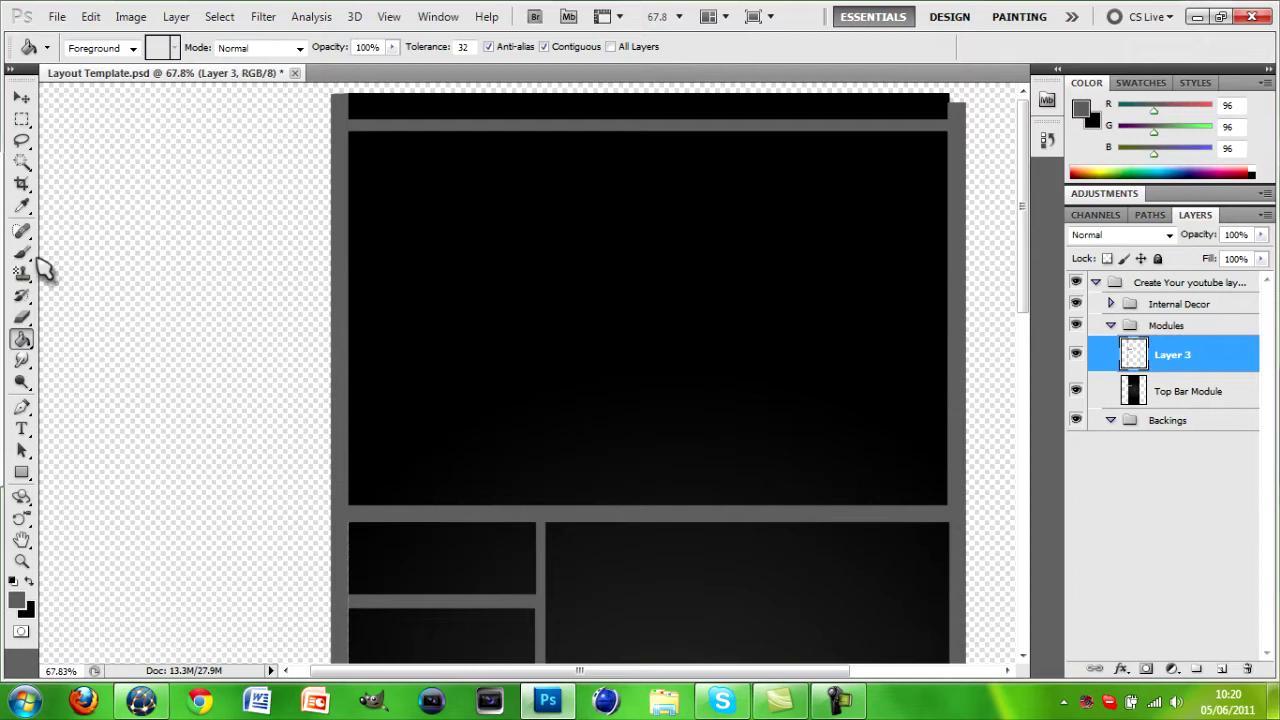
Try to trace the strip above the top bar with the Pen tool, removing misplaced anchor points from the history
key("p")
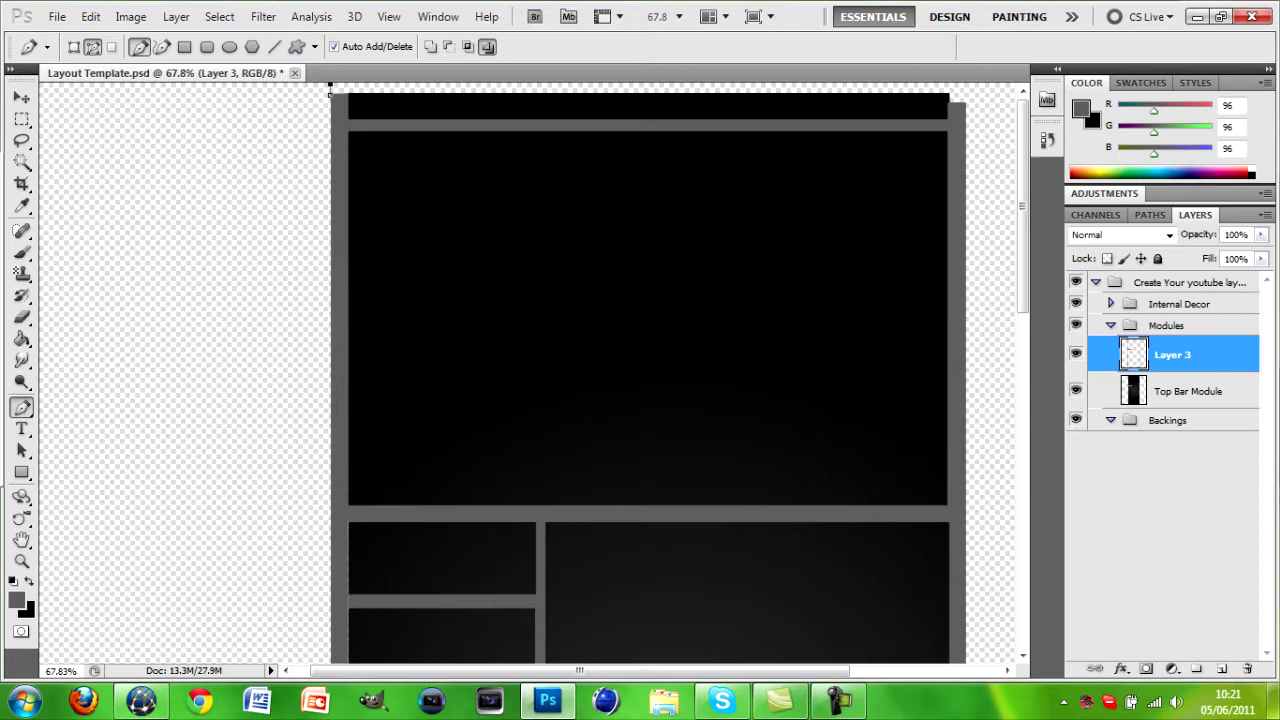
left_click(965, 84)
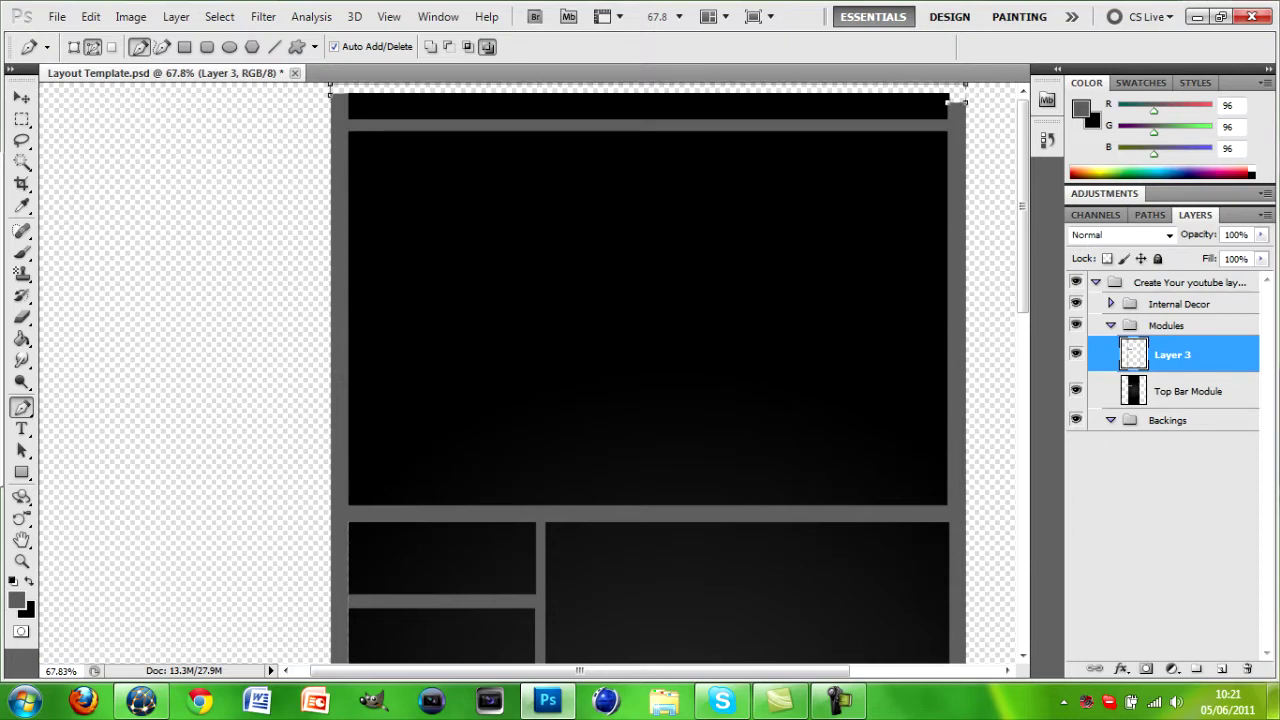
left_click(1047, 140)
left_click(1006, 229)
key("Return")
left_click(1006, 229)
key("Return")
left_click(1004, 137)
left_click(1047, 140)
left_click(1006, 228)
key("Return")
left_click(1006, 228)
key("Return")
left_click(1002, 134)
Clear the unfinished Pen path along the layout's top edge
left_click(966, 84)
key("Delete")
key("Delete")
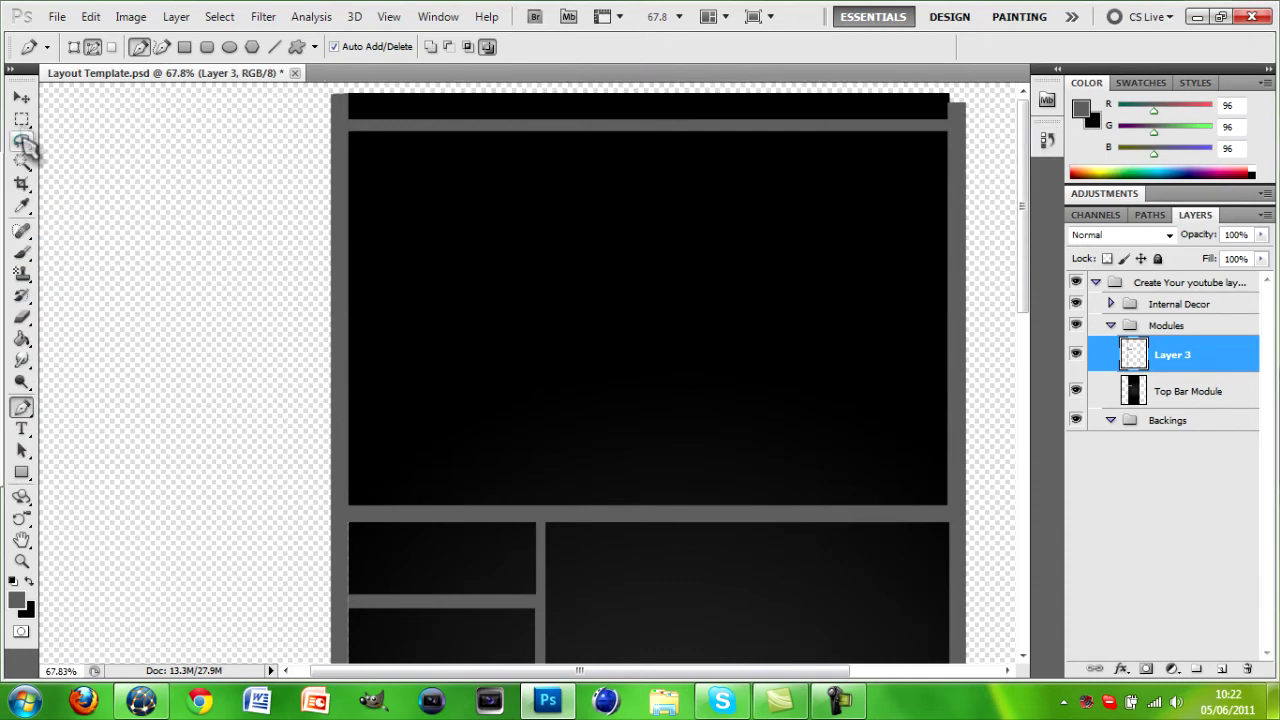
Try to fill a rectangular marquee selection above the top bar with the grey foreground colour
left_click(22, 120)
left_click_drag(340, 89, 958, 95)
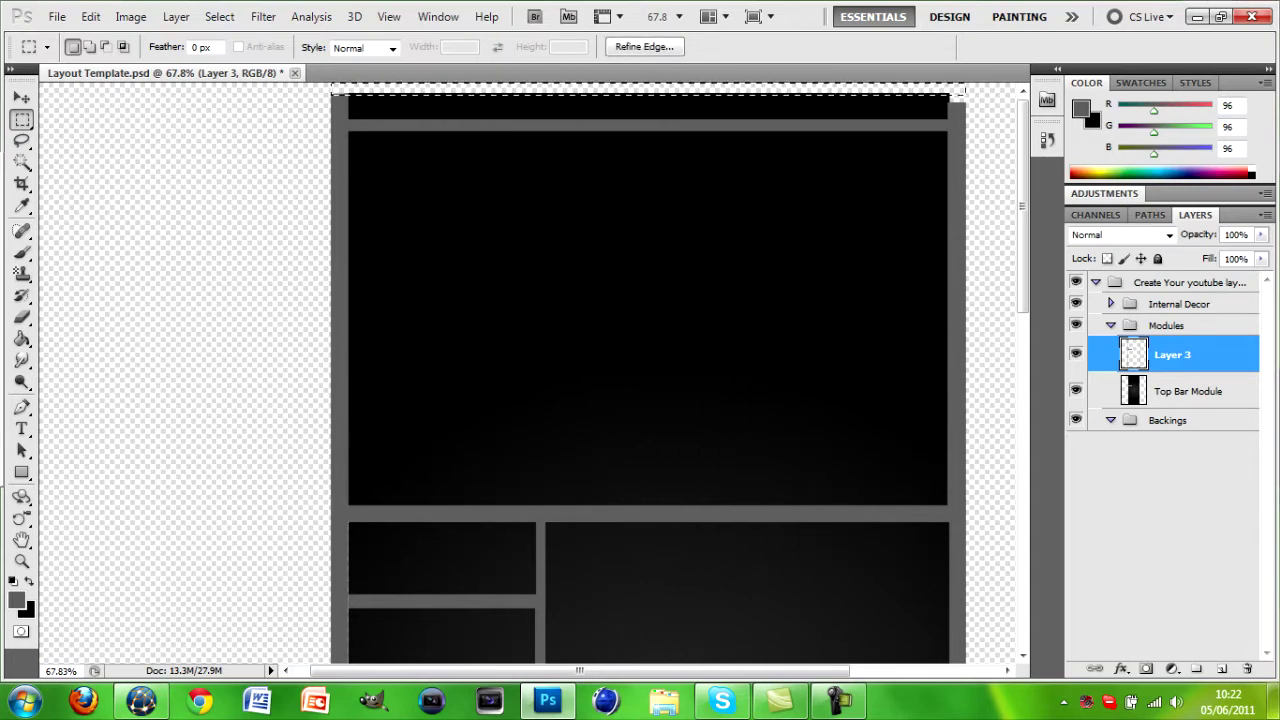
left_click(22, 339)
left_click(412, 90)
key("ctrl+d")
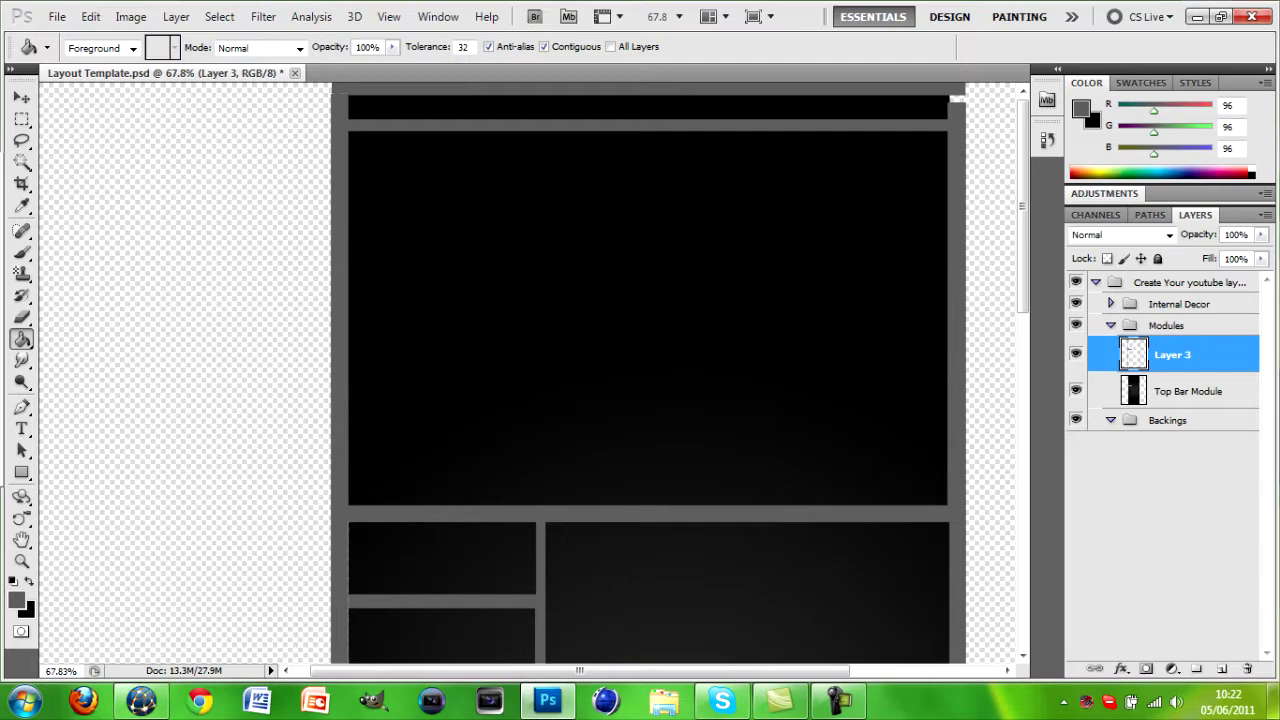
Remove the marquee selection and fill above the top bar from the history
left_click(1047, 139)
left_click(1001, 227)
key("Return")
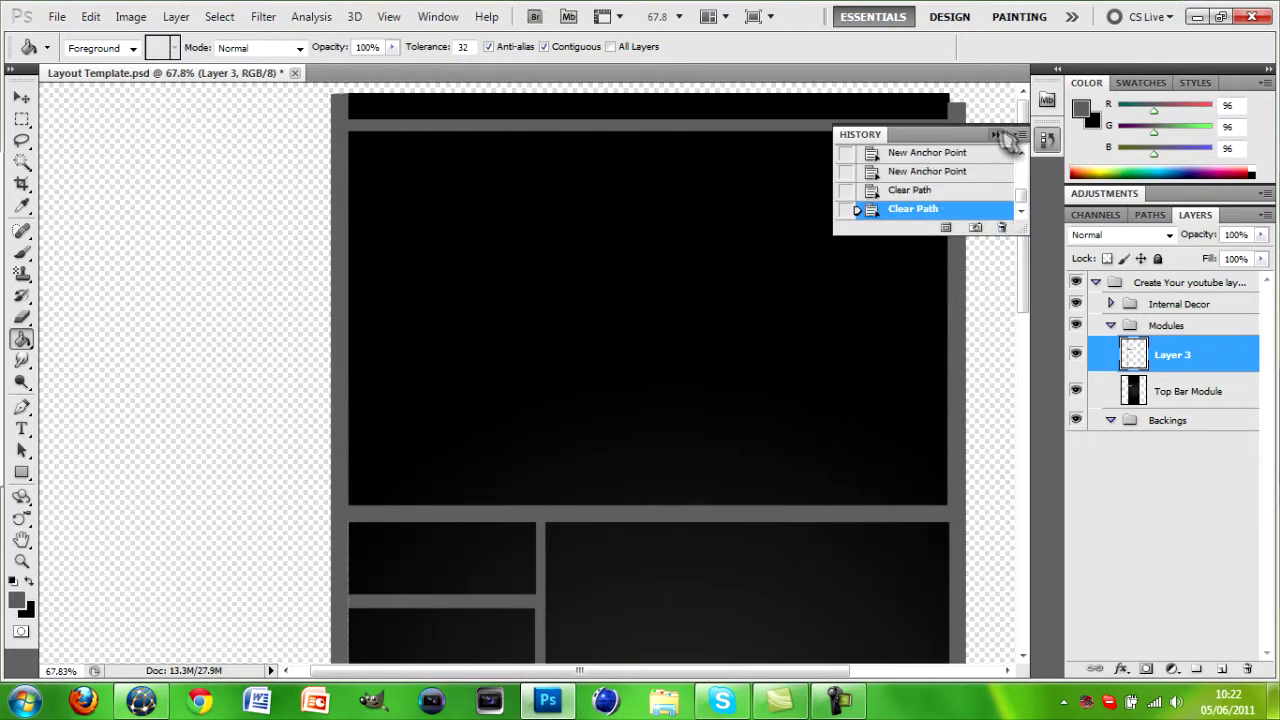
left_click(998, 134)
Select the full-width strip above the top bar with the Rectangular Marquee at high zoom, fill it with grey and deselect
left_click(22, 119)
left_click(22, 562)
left_click_drag(337, 102, 605, 84)
left_click(1023, 92)
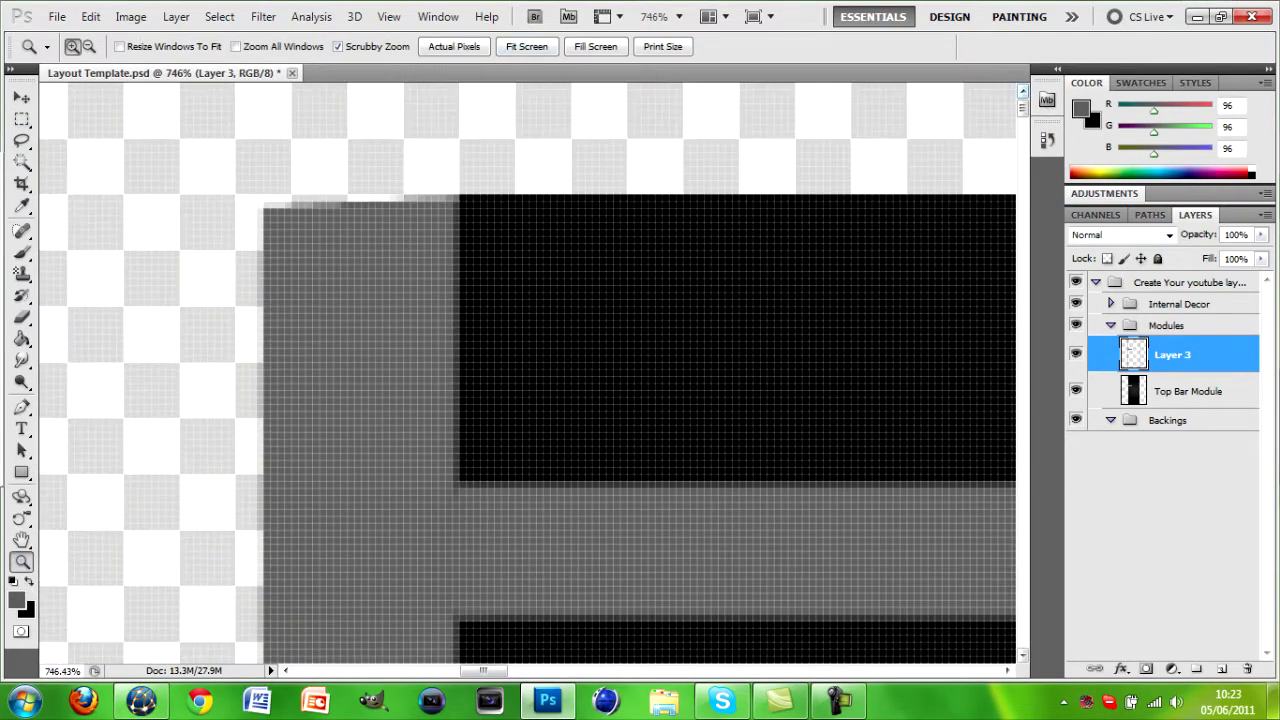
key("m")
left_click_drag(369, 131, 578, 84)
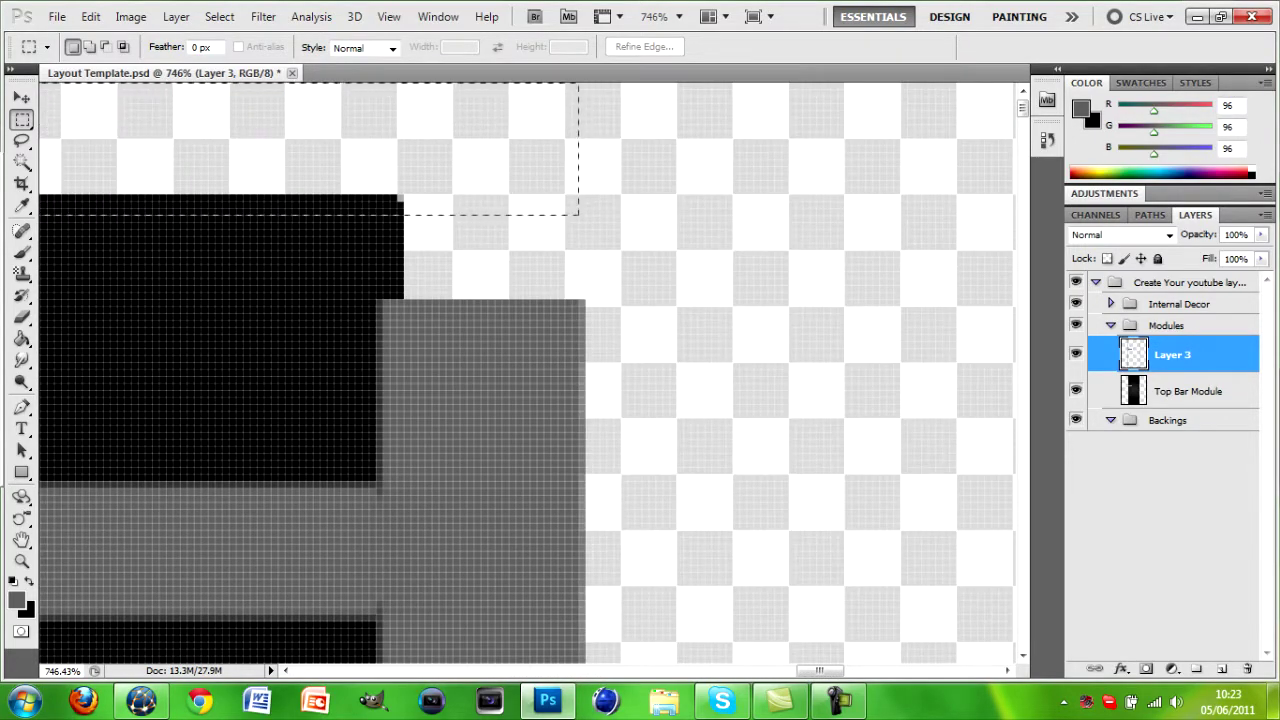
left_click(22, 563)
key("ctrl+0")
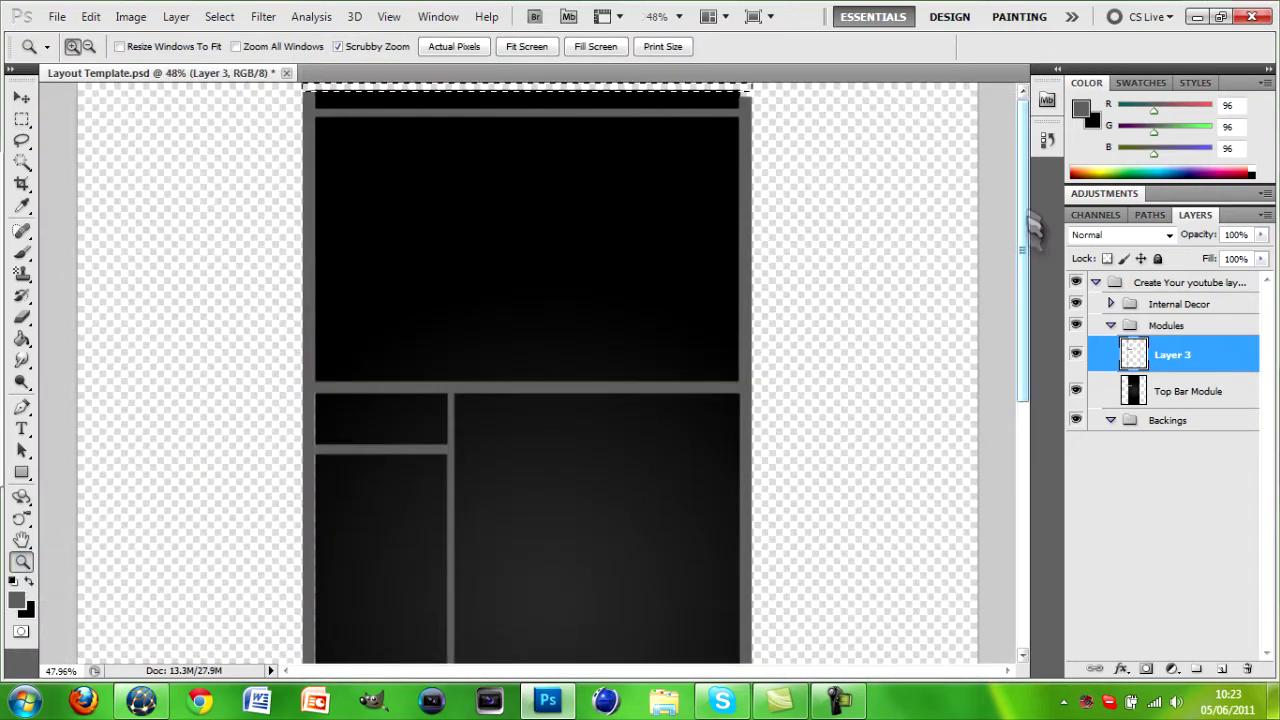
left_click(22, 340)
left_click(478, 91)
key("ctrl+d")
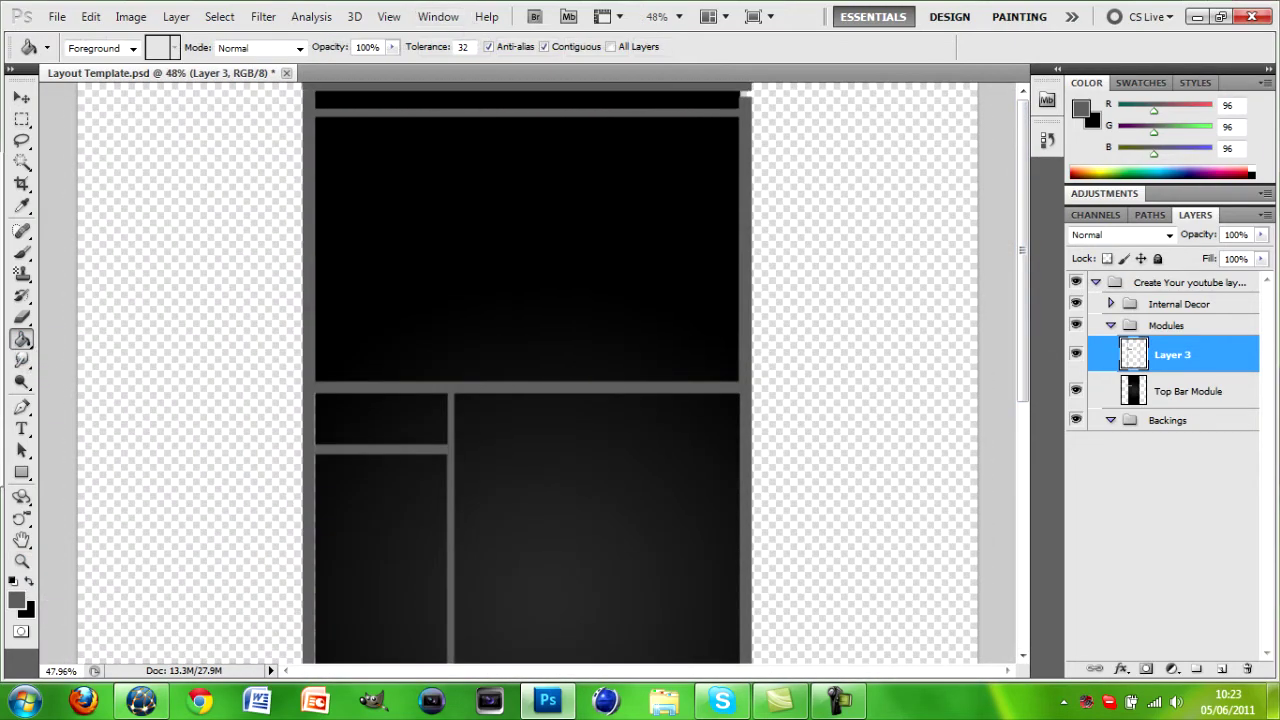
Paint over the unfilled gap at the frame's top-right corner with a 12 px brush
left_click(132, 48)
key("b")
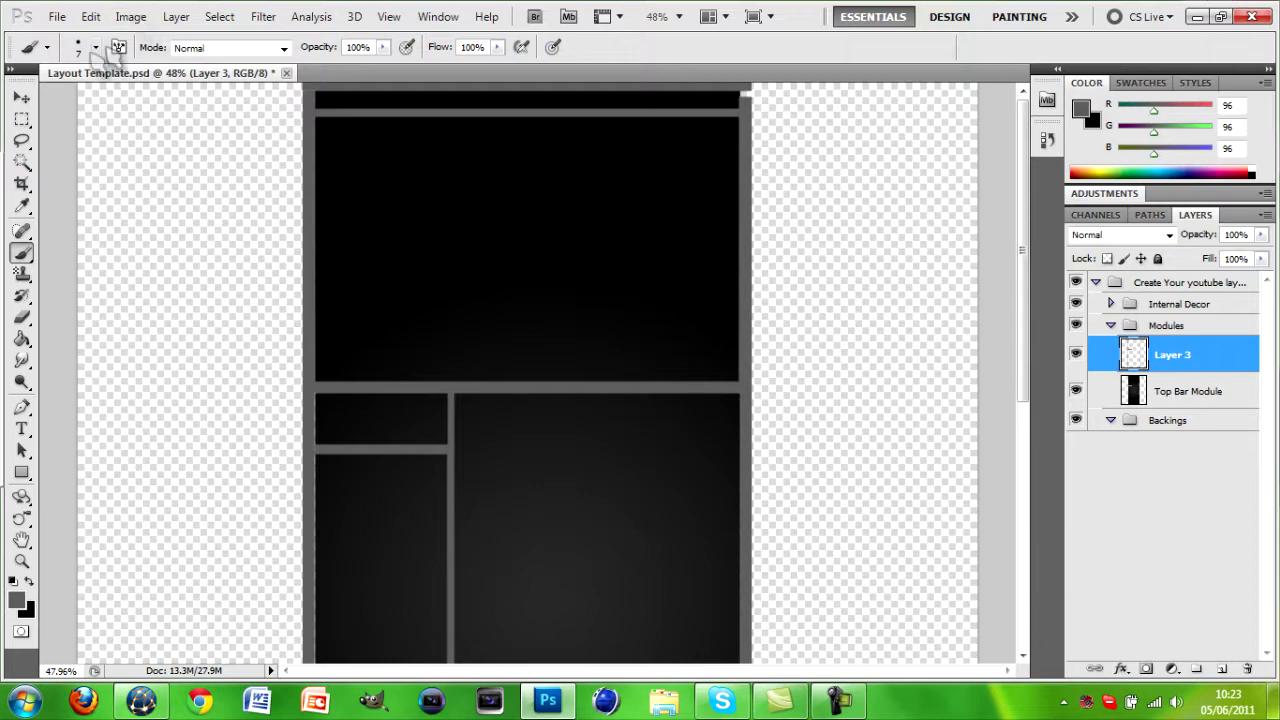
left_click(96, 47)
left_click(742, 95)
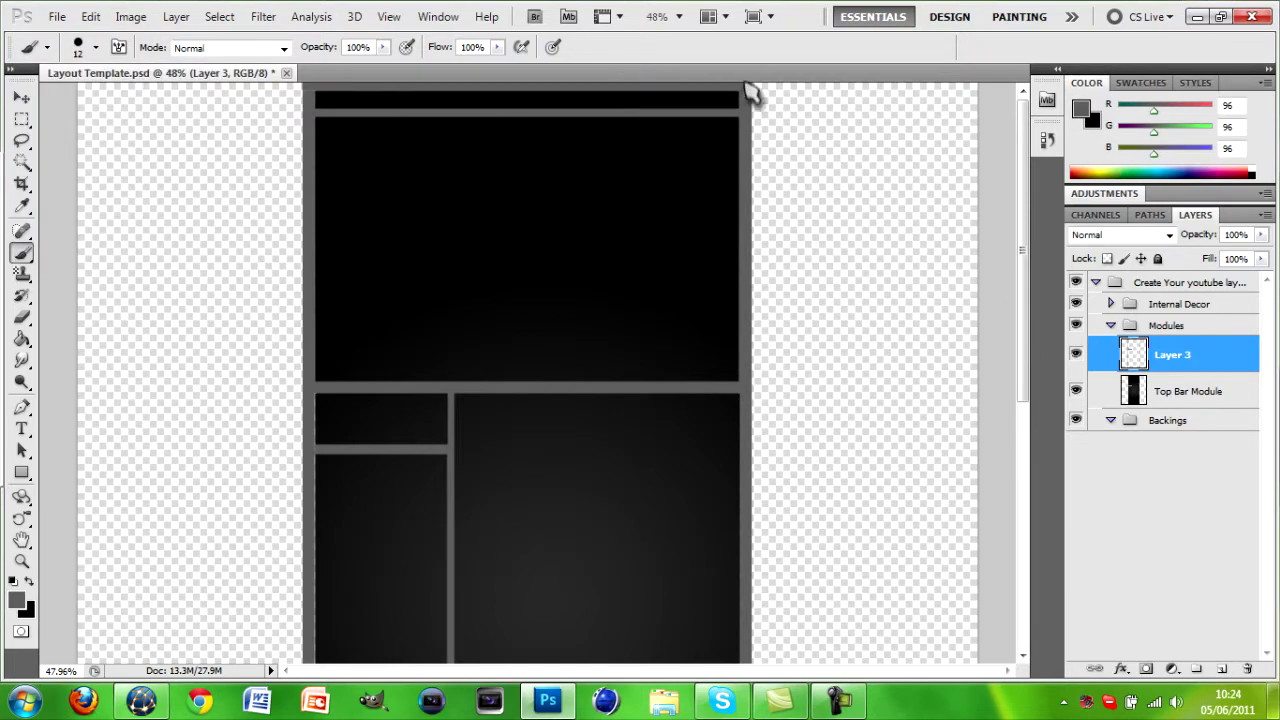
key("v")
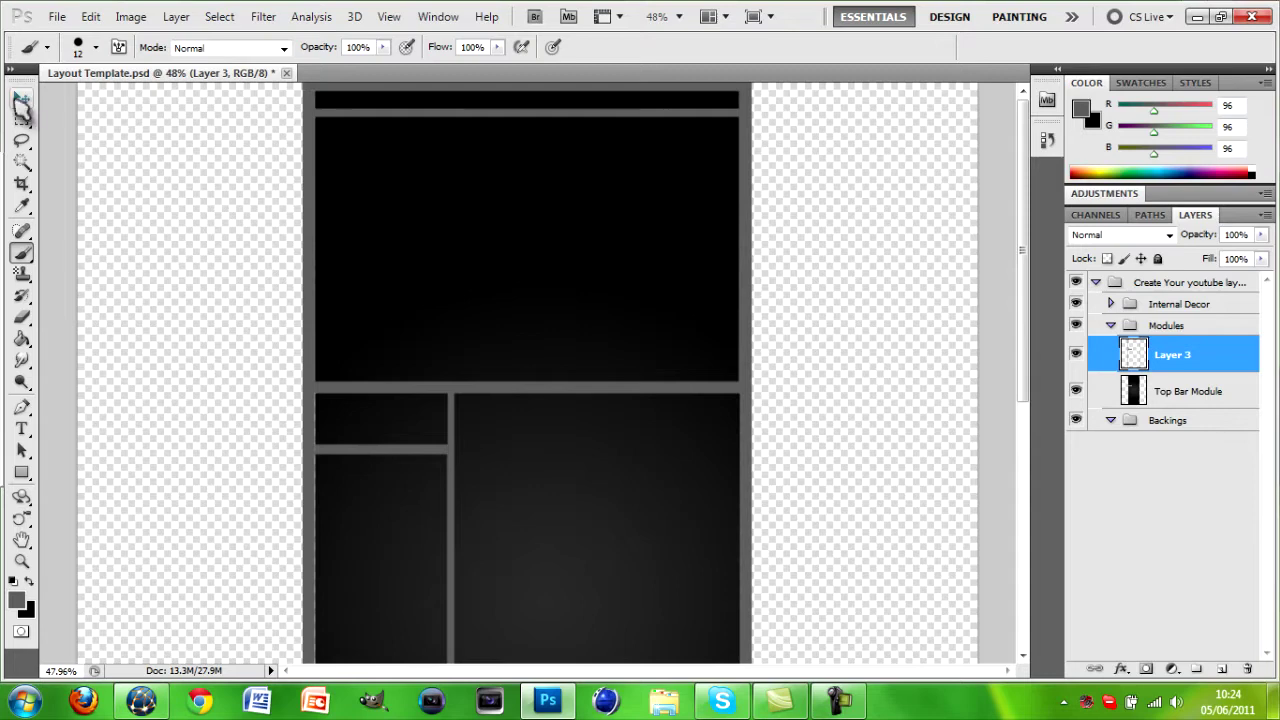
scroll(527, 370, "down", 10)
left_click(23, 255)
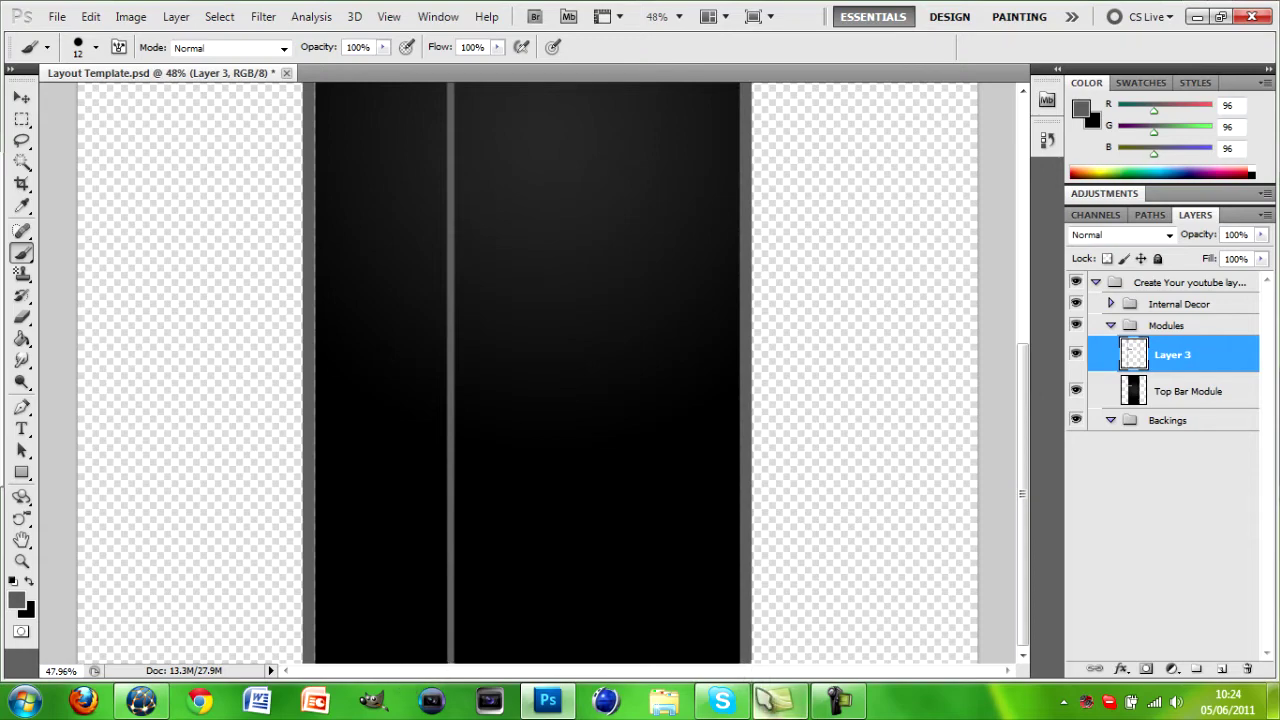
Load Layer 3's outline as a selection, apply a radial grey-to-black gradient across the frame, and deselect
scroll(812, 307, "up", 5)
key("v")
left_click_drag(1030, 290, 1030, 376)
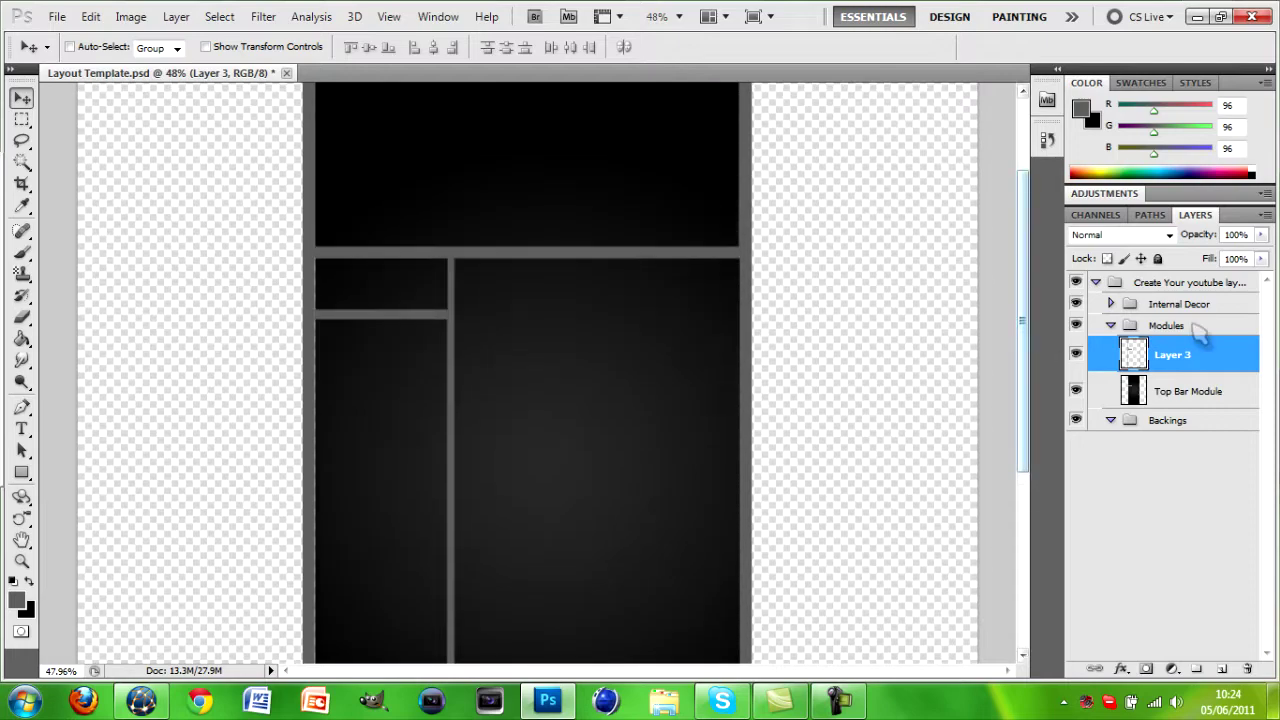
left_click(22, 339)
left_click(1133, 354, "ctrl")
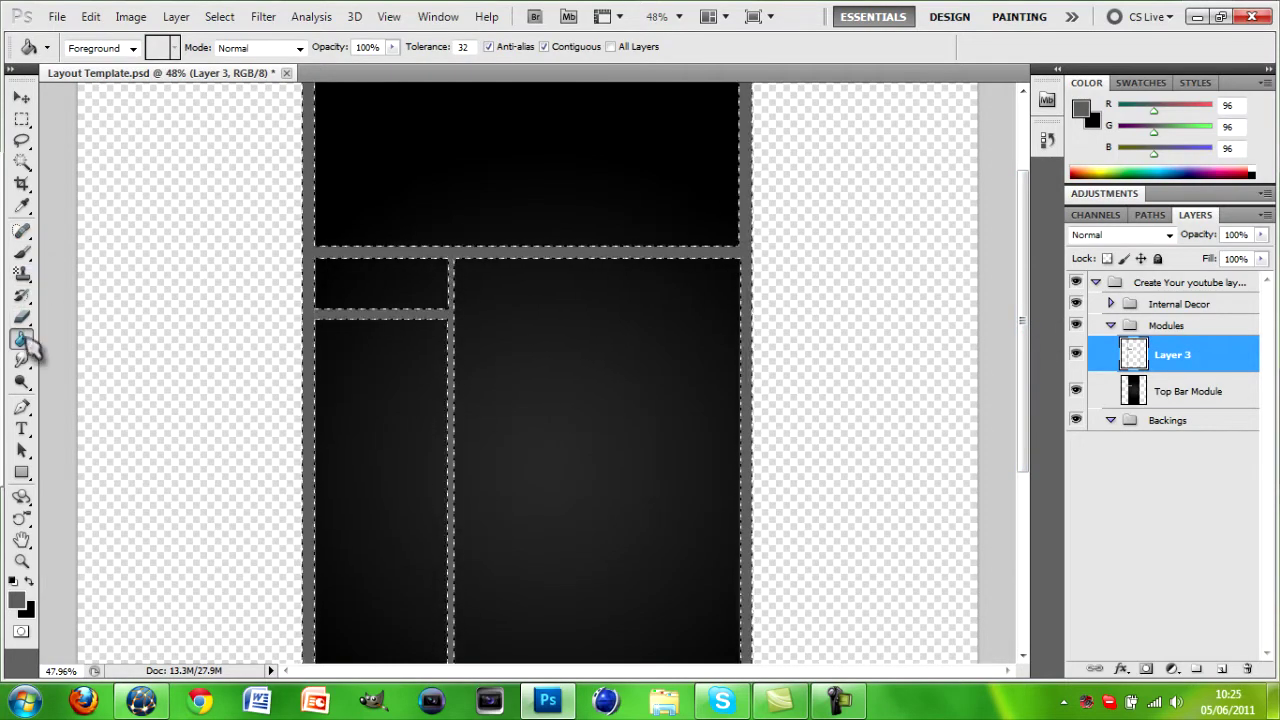
right_click(24, 340)
left_click(80, 343)
left_click_drag(510, 460, 1047, 103)
key("ctrl+d")
Add an adjustment layer above Layer 3, lower its value slightly, and merge it down into Layer 3
mouse_move(1023, 357)
left_mouse_down()
mouse_move(1023, 404)
mouse_move(1023, 373)
left_mouse_up()
left_click(1105, 195)
left_click(1121, 248)
mouse_move(1133, 261)
left_mouse_down()
mouse_move(1068, 258)
mouse_move(1127, 263)
left_mouse_up()
left_click(1187, 530)
right_click(1212, 355)
left_click(1112, 625)
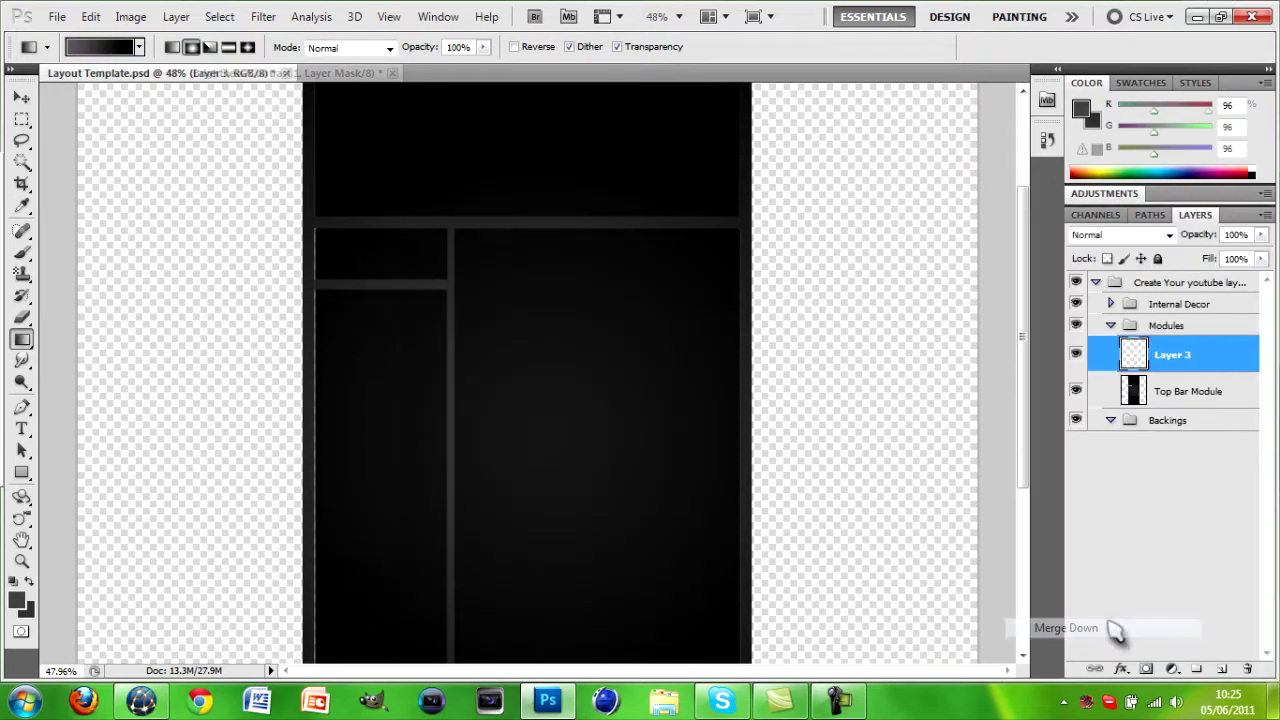
Add a black Stroke and a Drop Shadow with 2 px distance, 16% spread and 68 px size to Layer 3
scroll(540, 400, "up", 5)
scroll(540, 400, "down", 3)
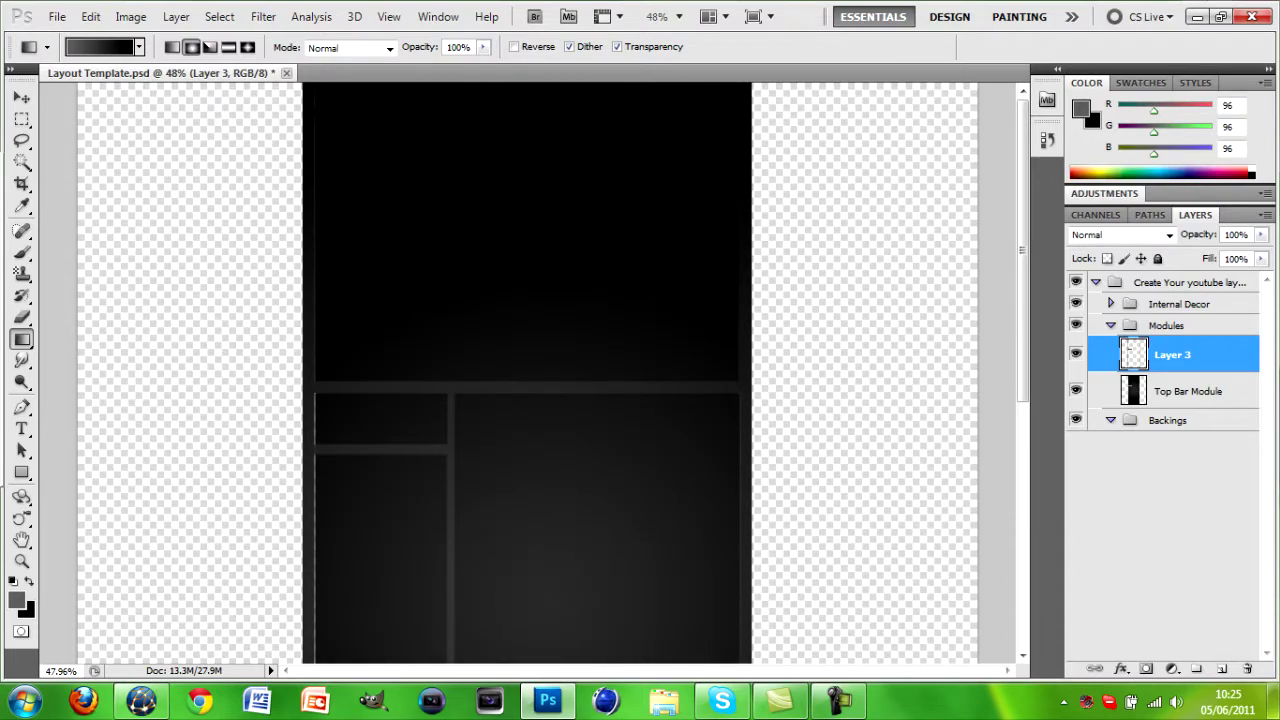
left_click(1121, 668)
left_click(1134, 649)
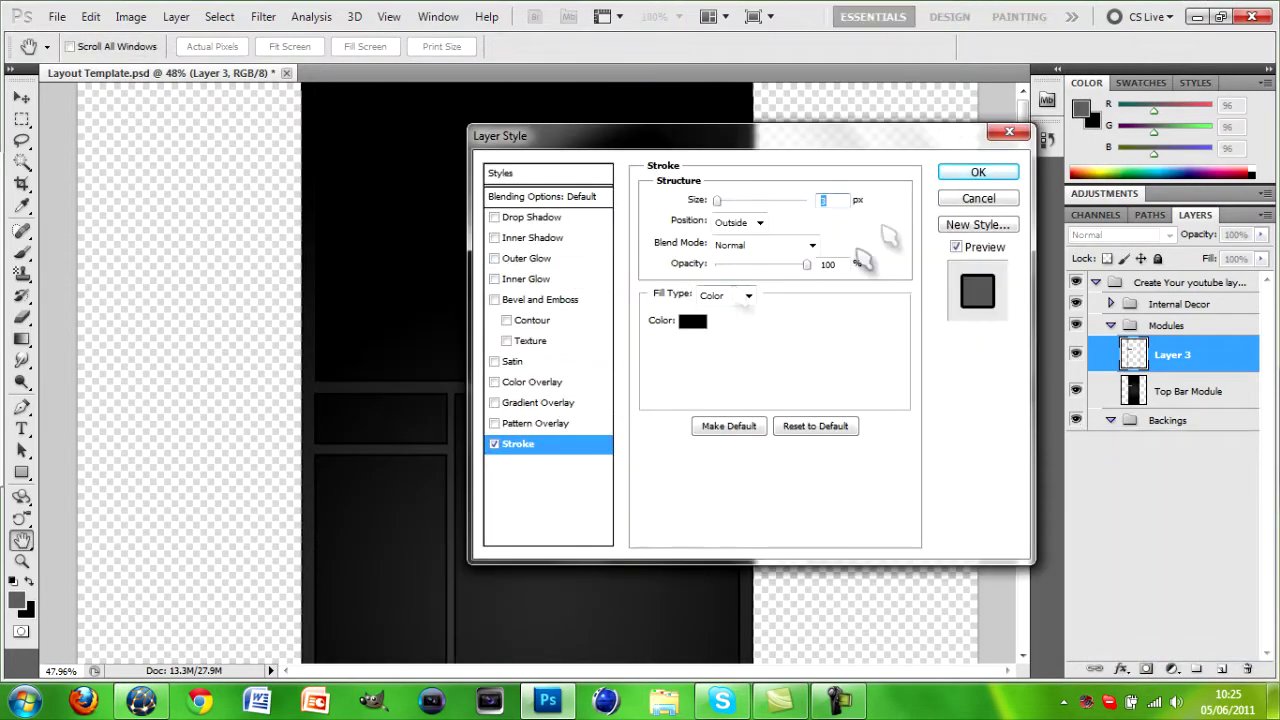
left_click(533, 217)
mouse_move(718, 317)
left_mouse_down()
mouse_move(745, 318)
mouse_move(730, 298)
left_mouse_up()
mouse_move(721, 281)
left_mouse_down()
mouse_move(748, 281)
mouse_move(718, 284)
left_mouse_up()
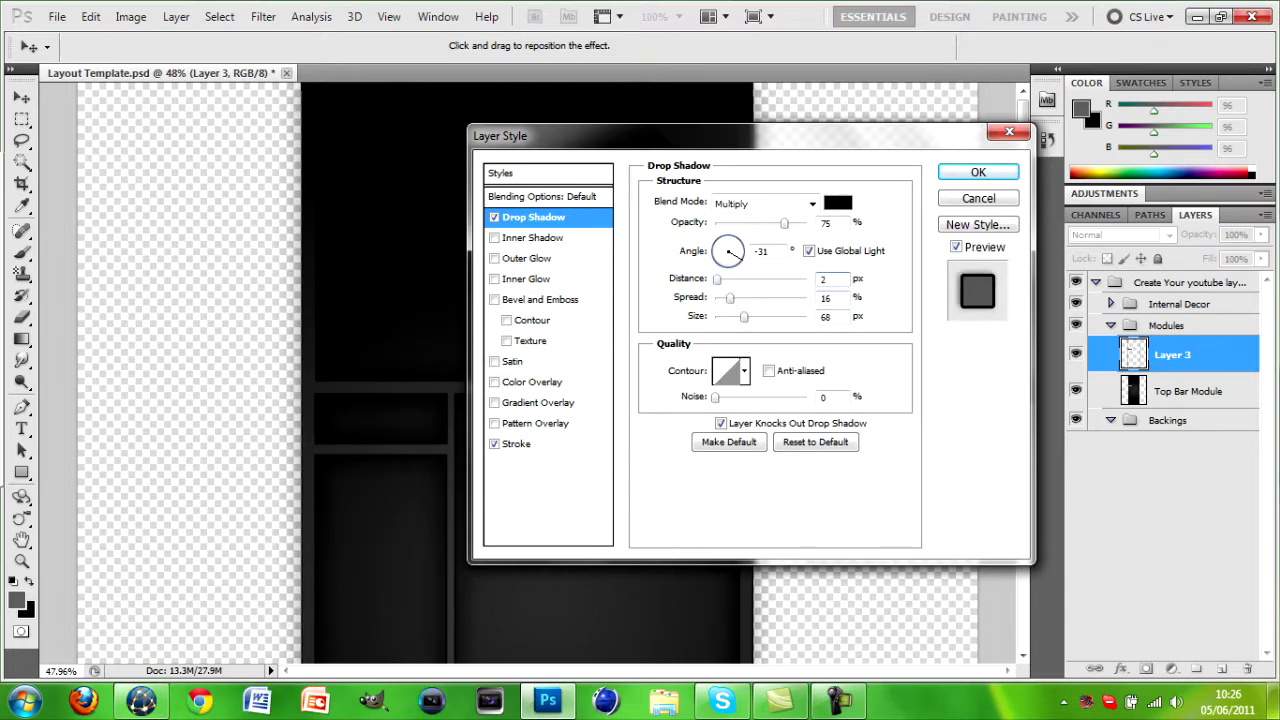
Set the drop shadow's blend mode to Normal and move the Layer Style dialog clear of the frame
left_click(814, 204)
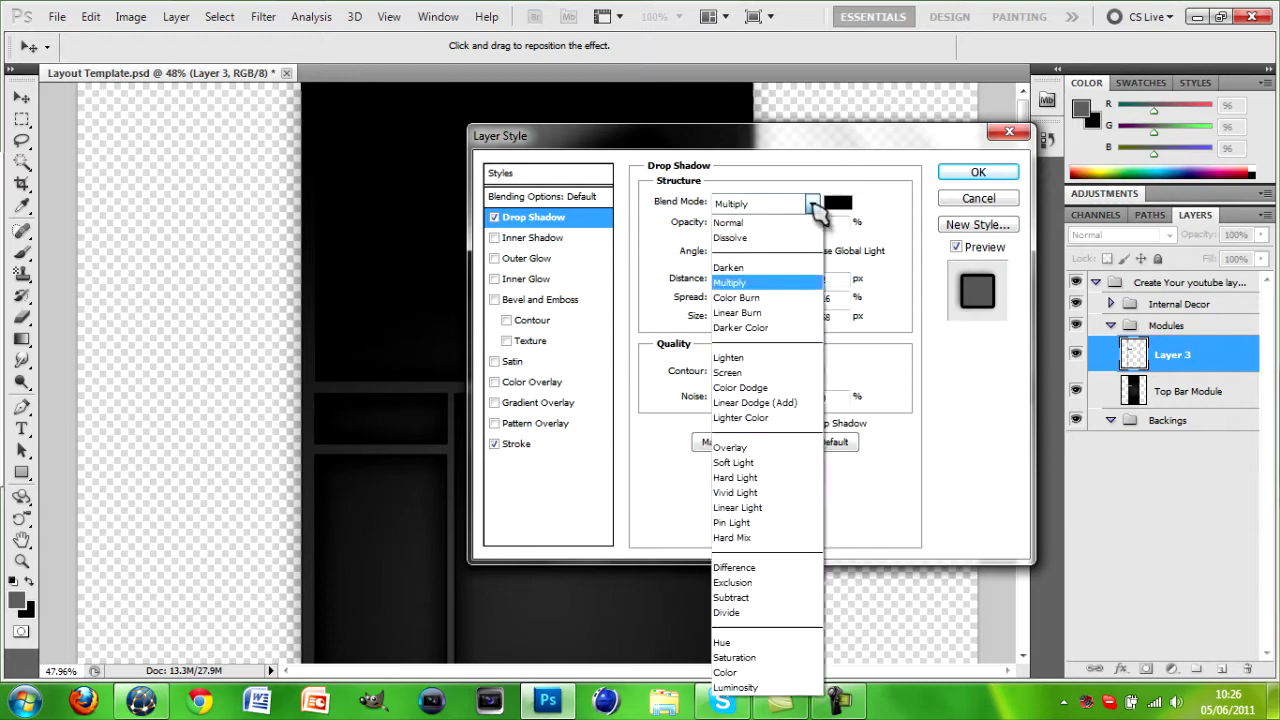
left_click(809, 204)
left_click(813, 204)
left_click(784, 220)
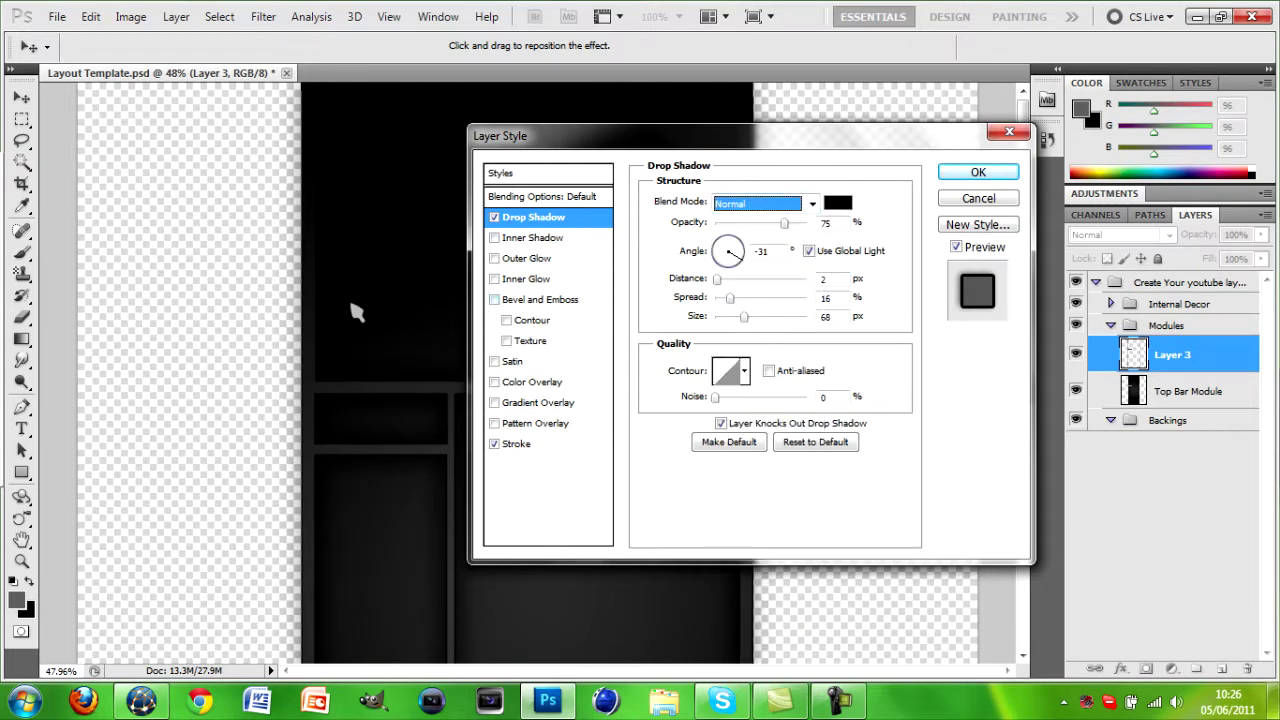
left_click_drag(793, 145, 863, 292)
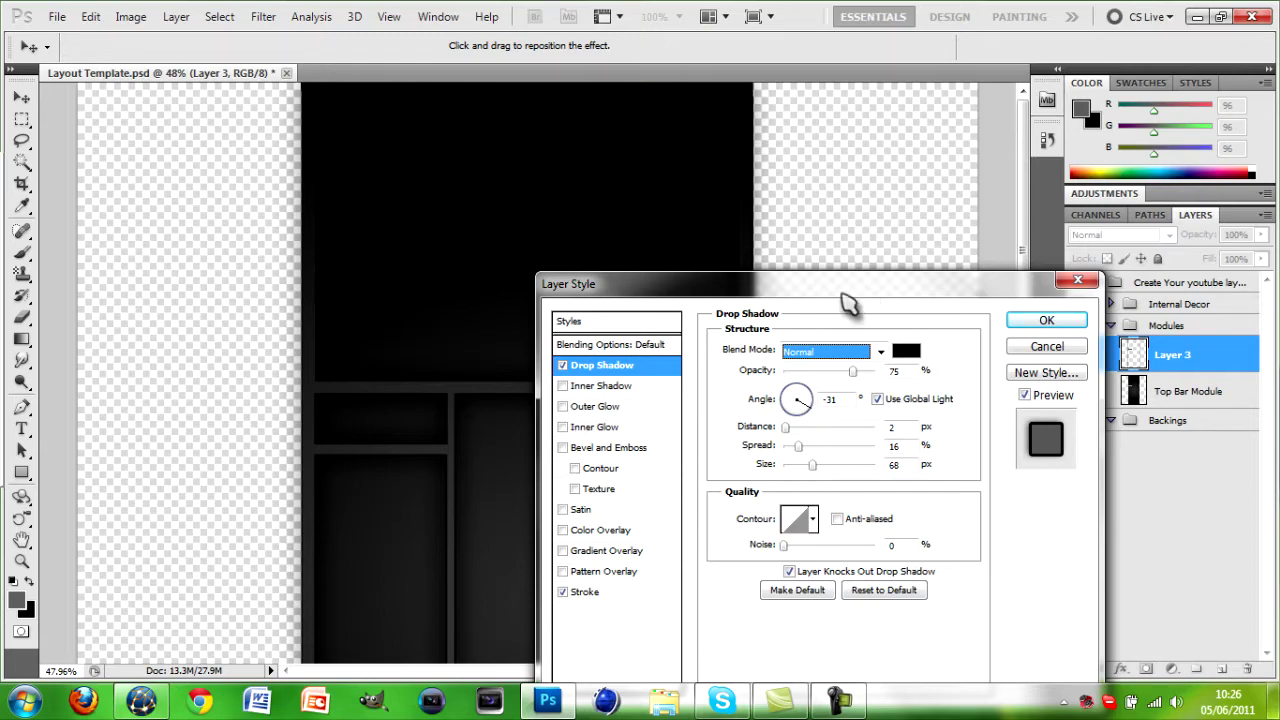
left_click_drag(846, 301, 823, 198)
Try a Chisel Soft bevel and a colour overlay on the frame
left_click(539, 344)
left_click(585, 344)
left_click(848, 252)
left_click(848, 252)
left_click(828, 271)
left_click(815, 314)
left_click(539, 344)
left_click(539, 427)
left_click(539, 427)
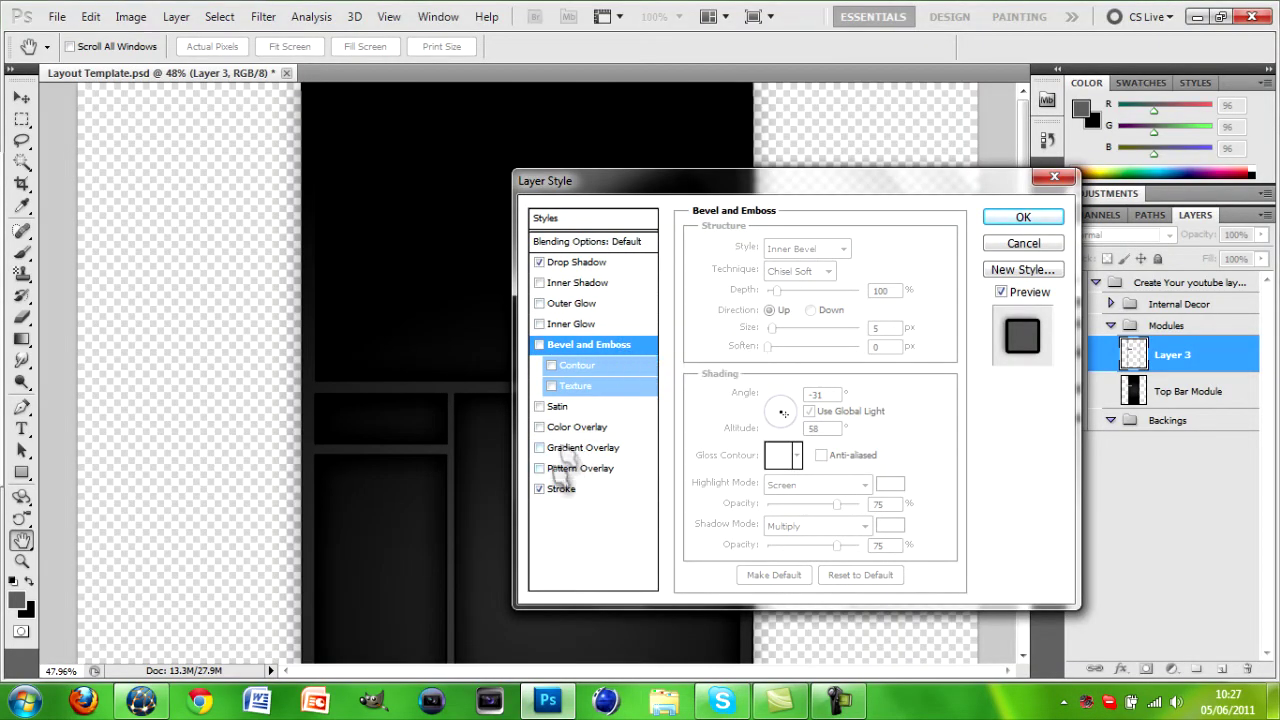
Apply Layer 3's styles and draw a stepped corner path on a new layer at the left end of the frame's horizontal divider
left_click(1025, 220)
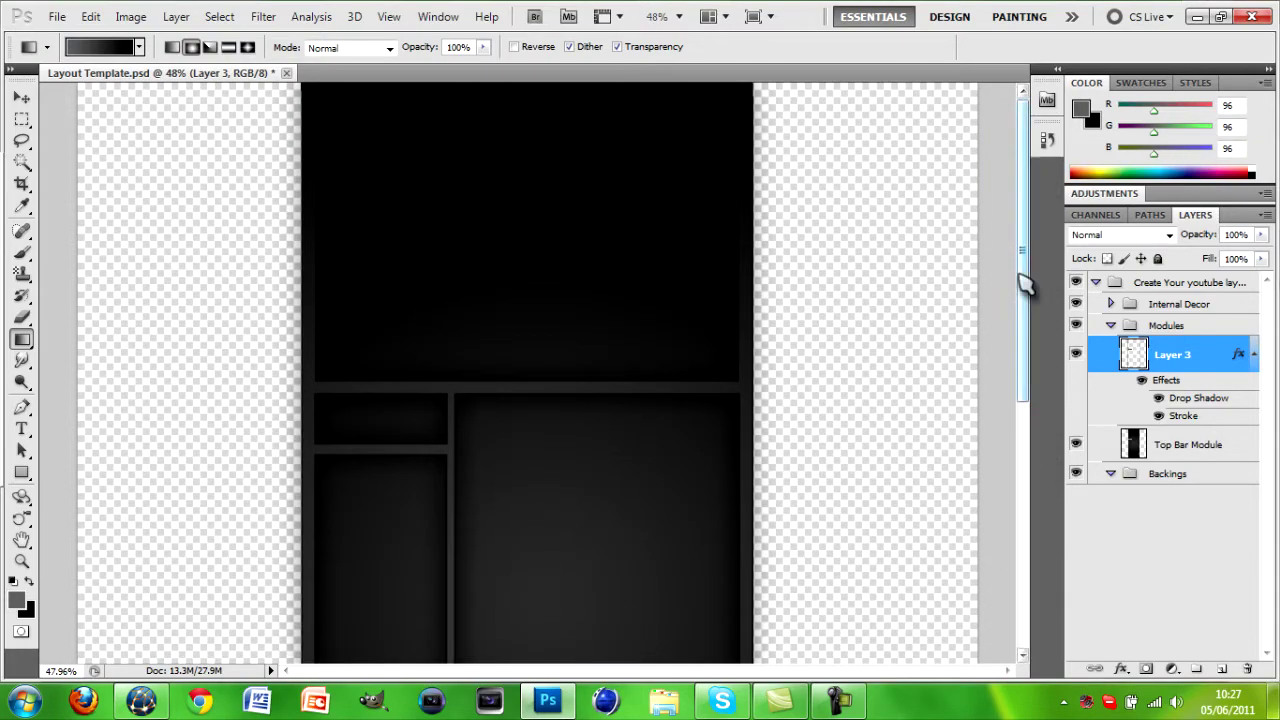
left_click(22, 408)
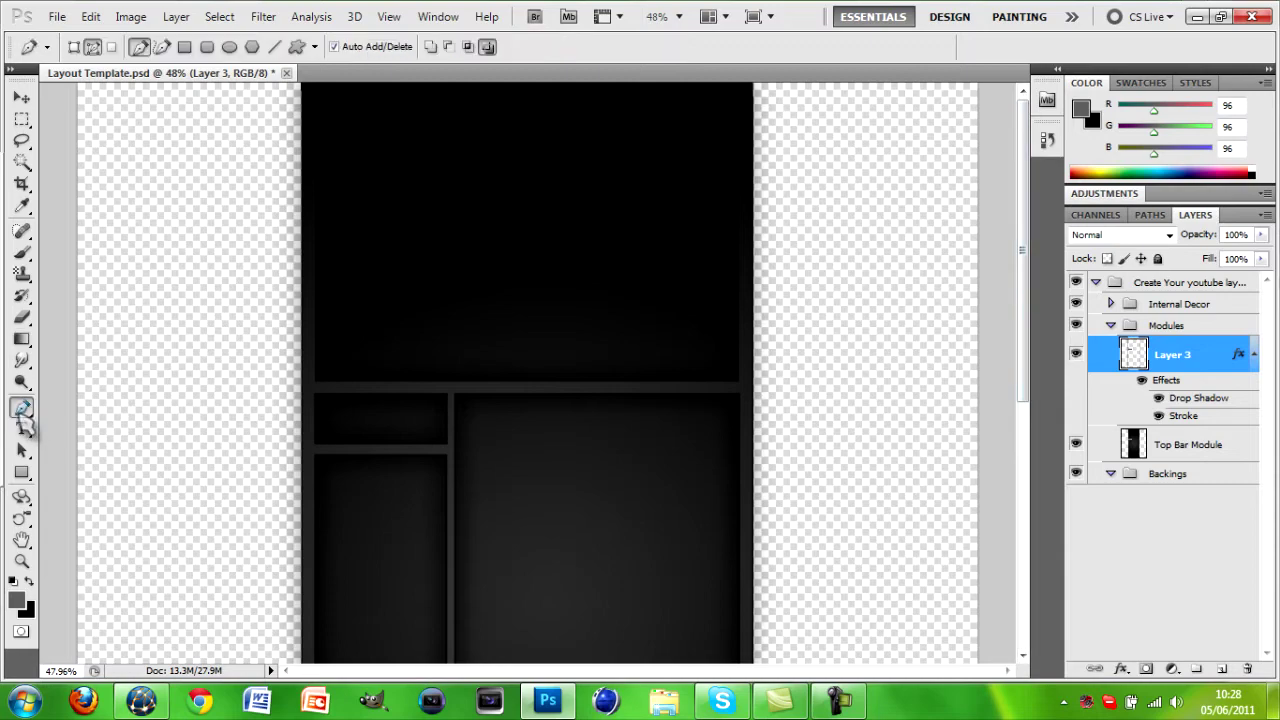
left_click(1222, 669)
left_click(22, 562)
left_click_drag(305, 380, 480, 380)
key("p")
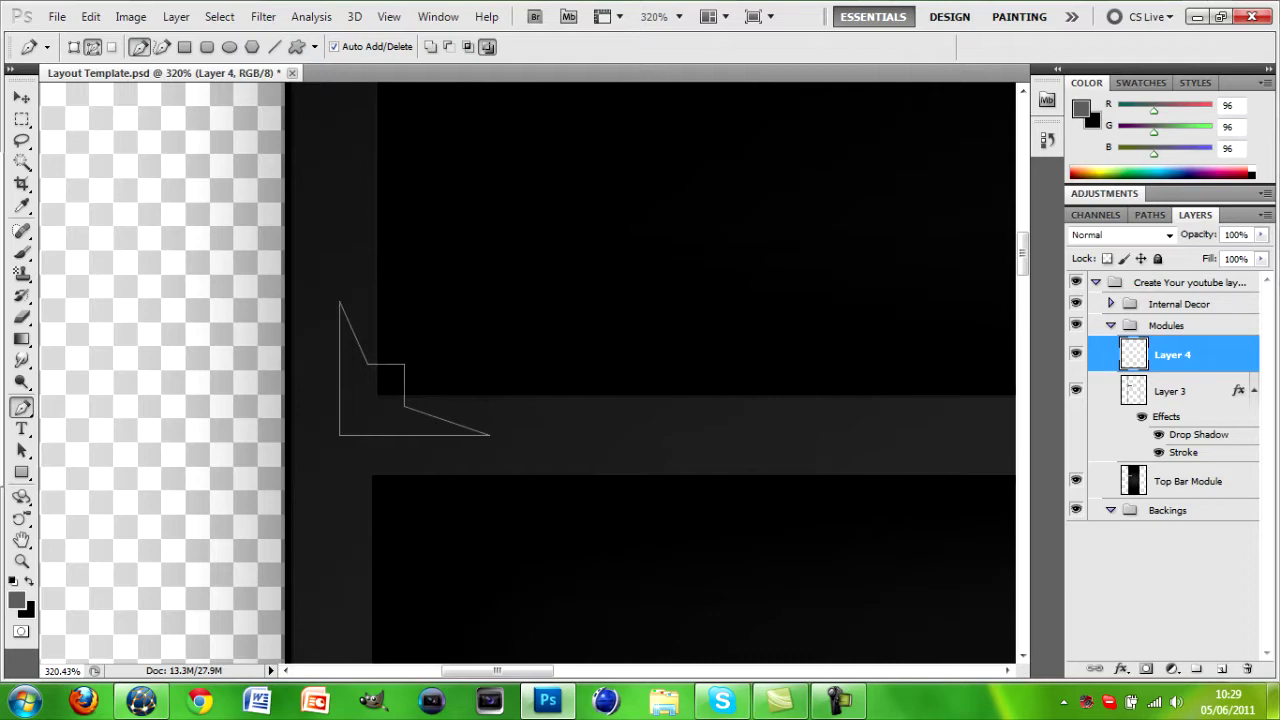
Fill the stepped corner path with the grey foreground colour and delete the path
right_click(387, 394)
left_click(456, 507)
left_click(766, 170)
right_click(401, 390)
left_click(475, 453)
Give Layer 4 a 1 px stroke, an inner shadow with 0 px distance and 20% choke, and an outer glow
left_click(1121, 668)
left_click(1150, 654)
type("1")
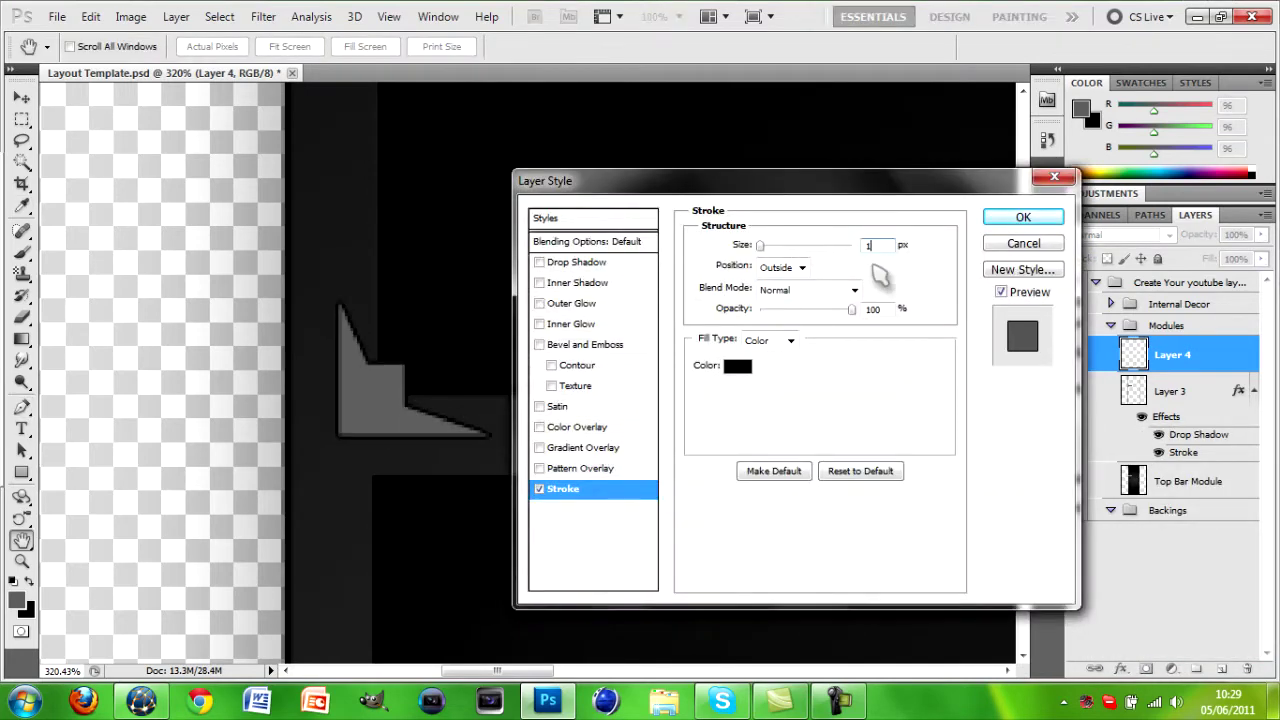
left_click(580, 283)
mouse_move(765, 325)
left_mouse_down()
mouse_move(747, 361)
mouse_move(781, 326)
mouse_move(758, 326)
mouse_move(779, 345)
left_mouse_up()
left_click_drag(761, 363, 769, 363)
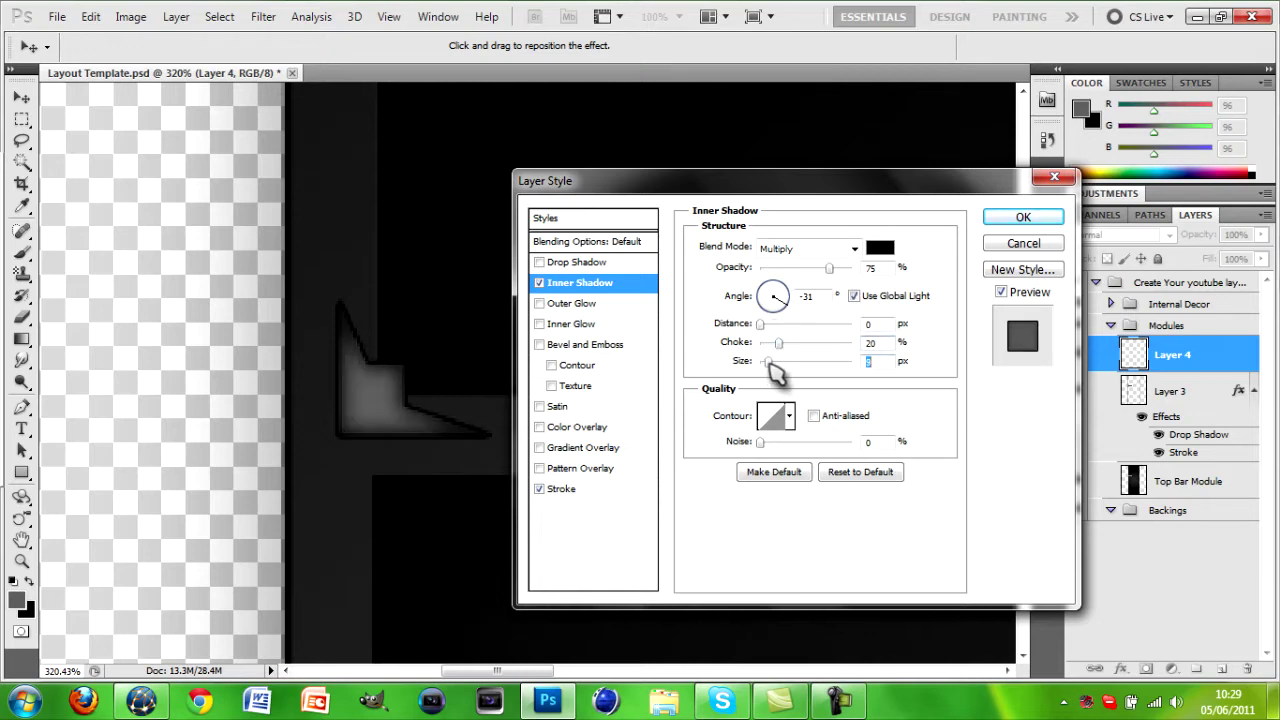
left_click(565, 303)
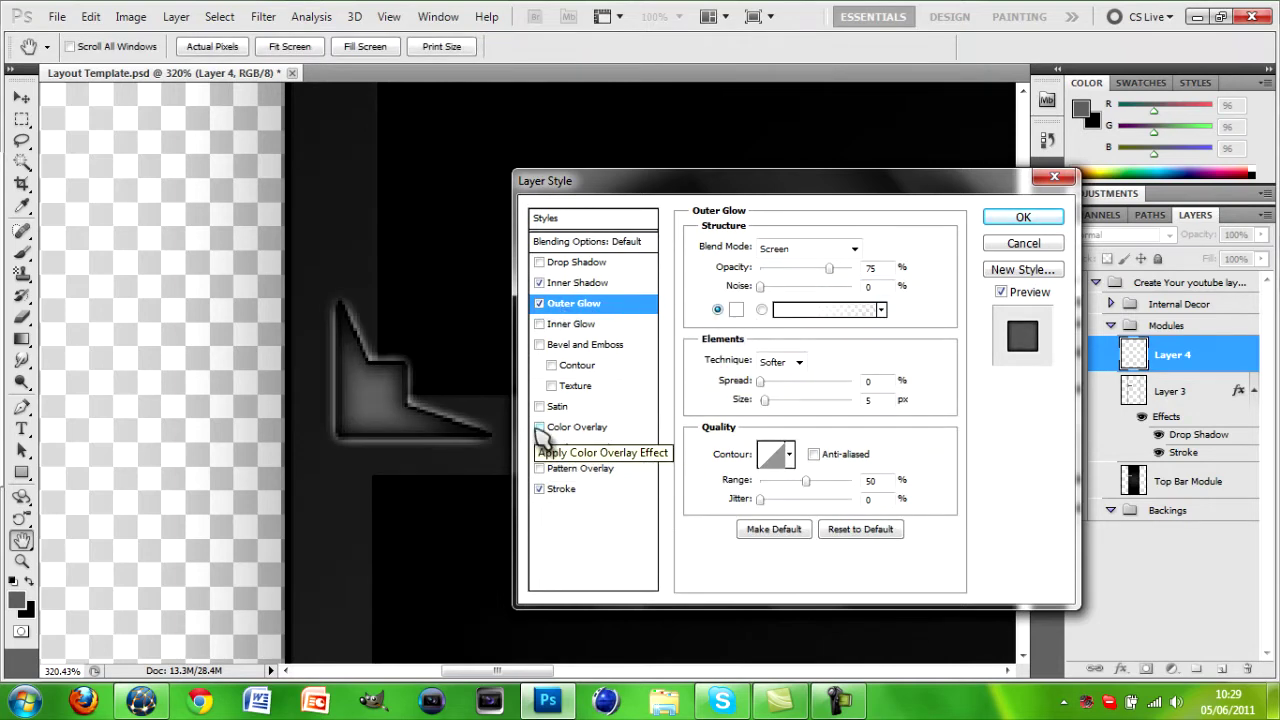
Try a Chisel Soft bevel on the corner ornament
left_click(548, 344)
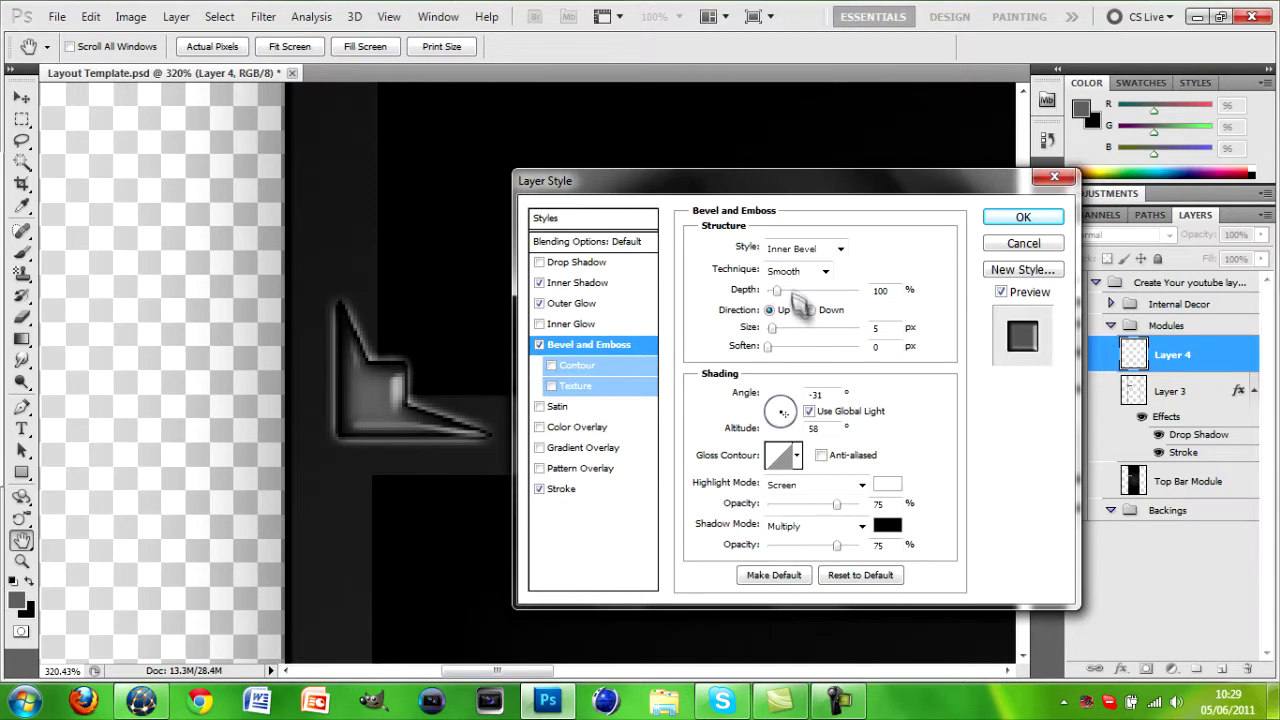
left_click(790, 320)
left_click(539, 344)
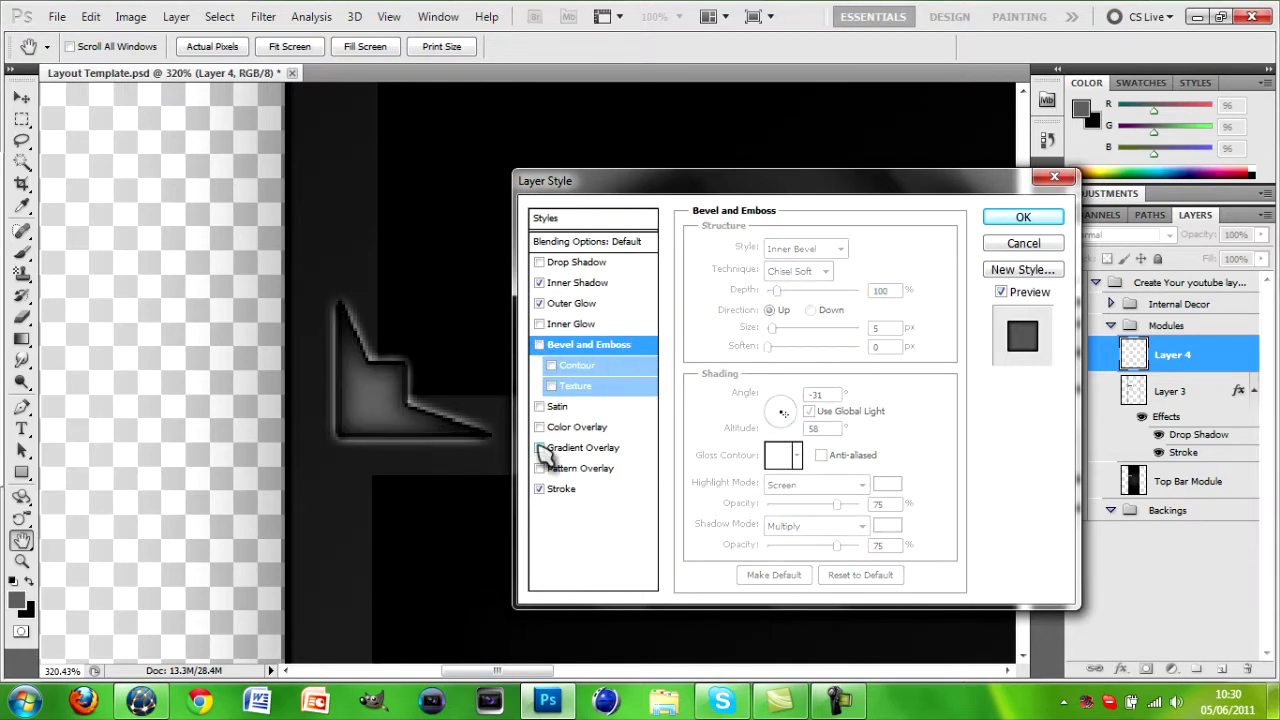
Apply the corner ornament's styles and draw a smaller stepped path inset inside it with the Pen tool
key("Return")
key("p")
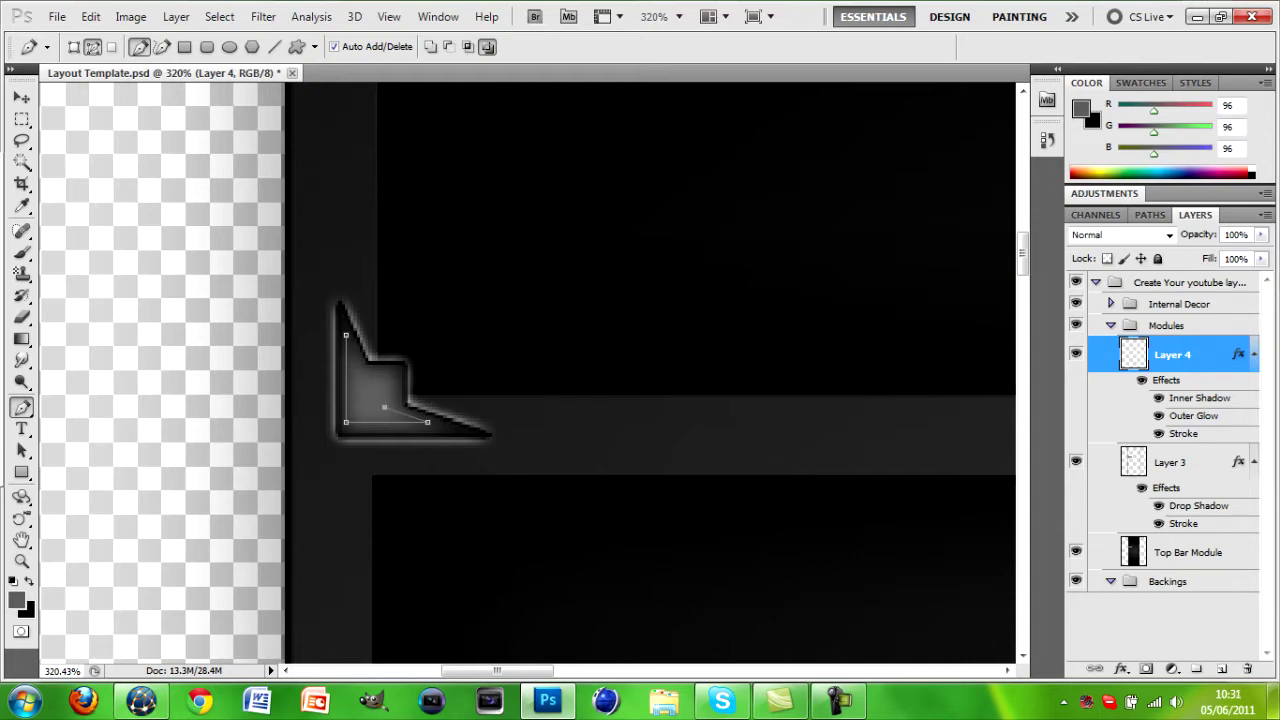
right_click(372, 393)
left_click(443, 505)
left_click(643, 186)
left_click(620, 240)
left_click(699, 214)
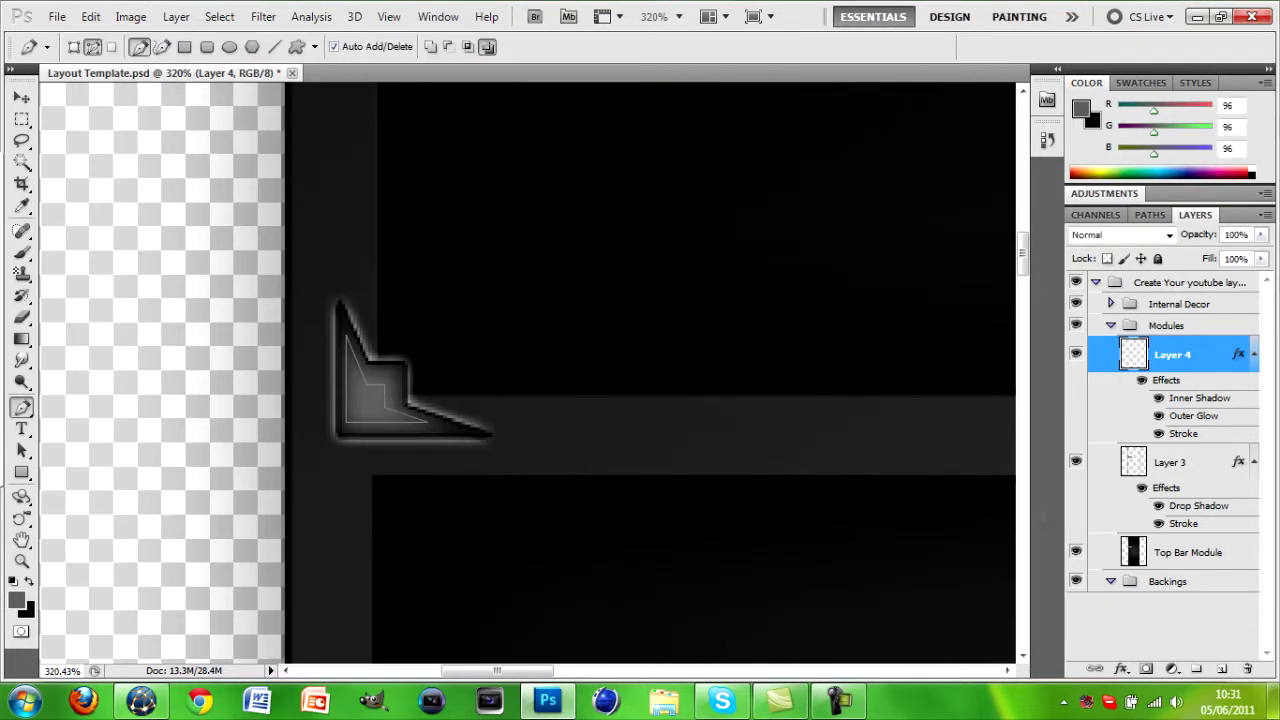
Fill the inset path with grey on a new layer and delete the path
left_click(1122, 668)
left_click(1128, 654)
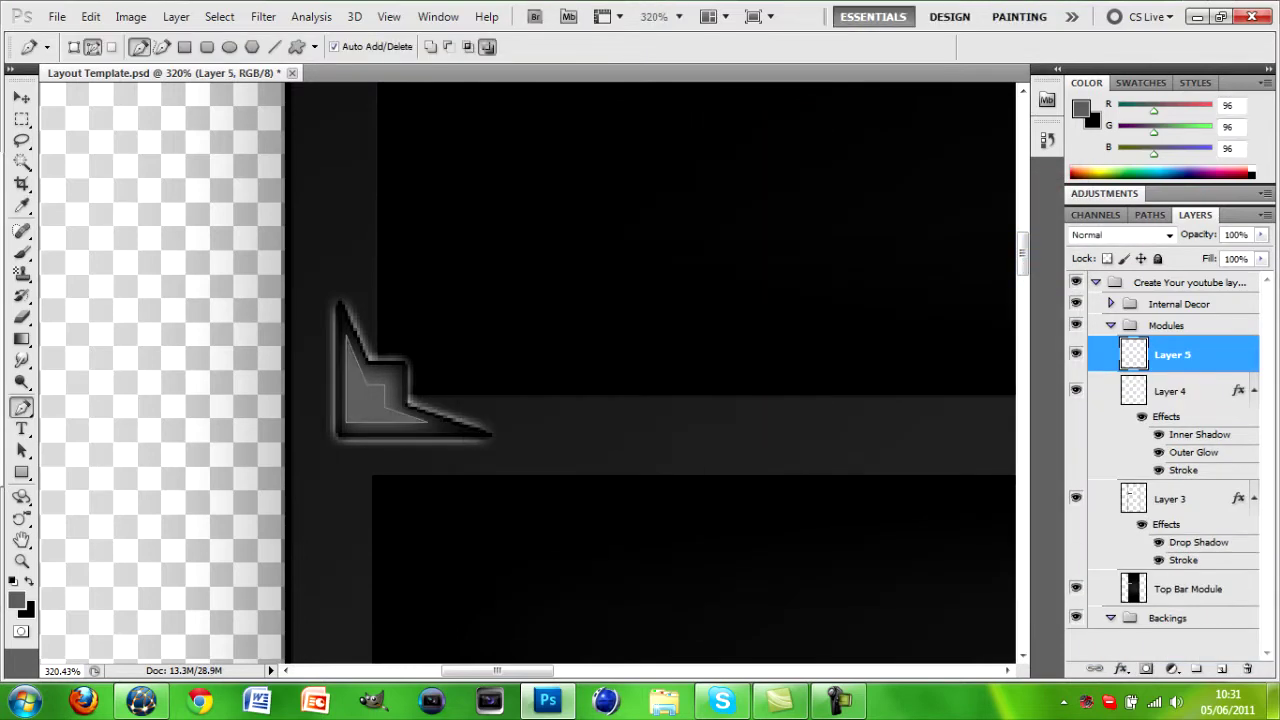
right_click(371, 429)
left_click(445, 588)
Add a Pattern Overlay with a wavy line pattern at a reduced scale to Layer 5
left_click(1122, 668)
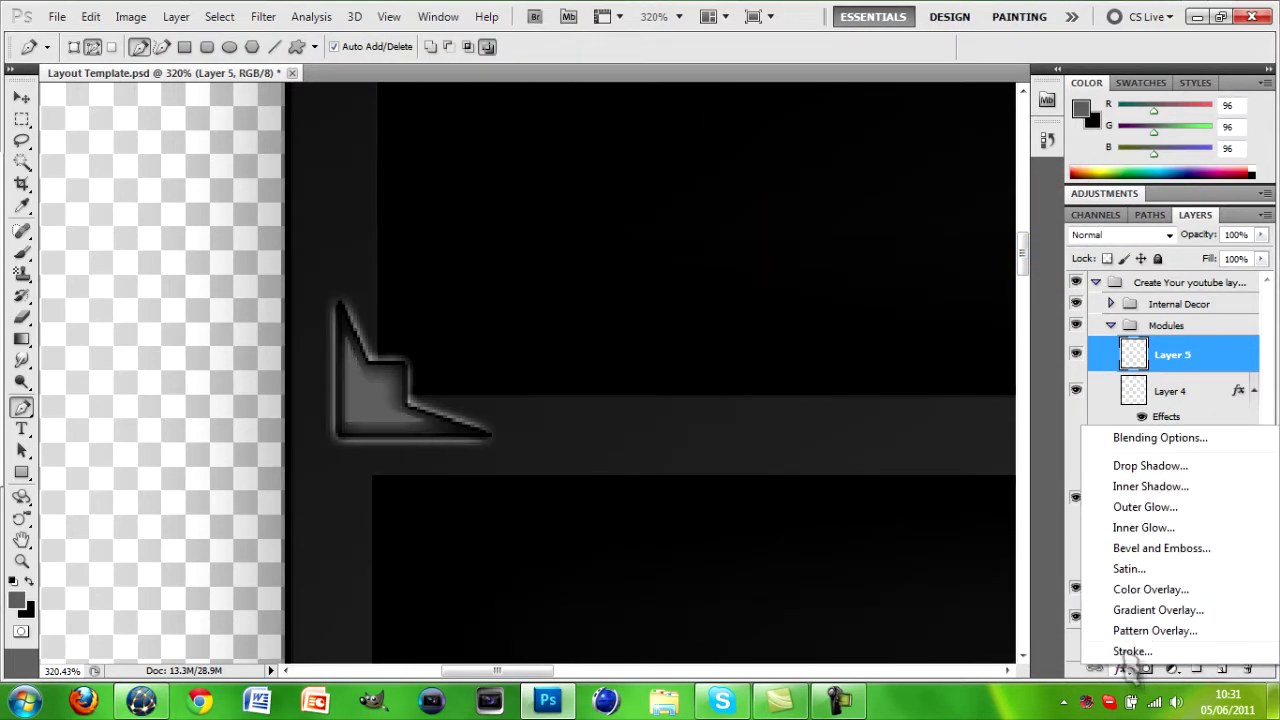
left_click(1140, 630)
left_click(819, 309)
left_click(760, 455)
left_click(966, 365)
left_click_drag(805, 349, 764, 349)
left_click(1023, 217)
Add a 1 px black outside Stroke to Layer 5
left_click(1122, 668)
left_click(1140, 650)
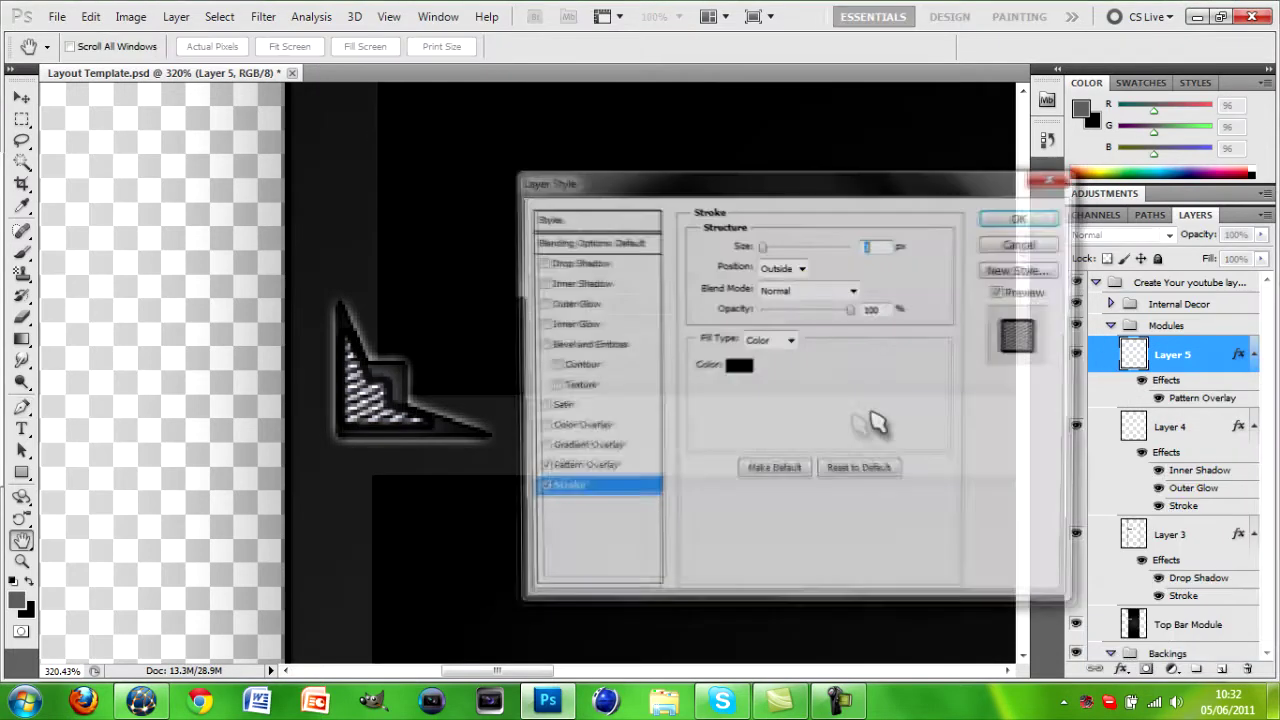
type("1")
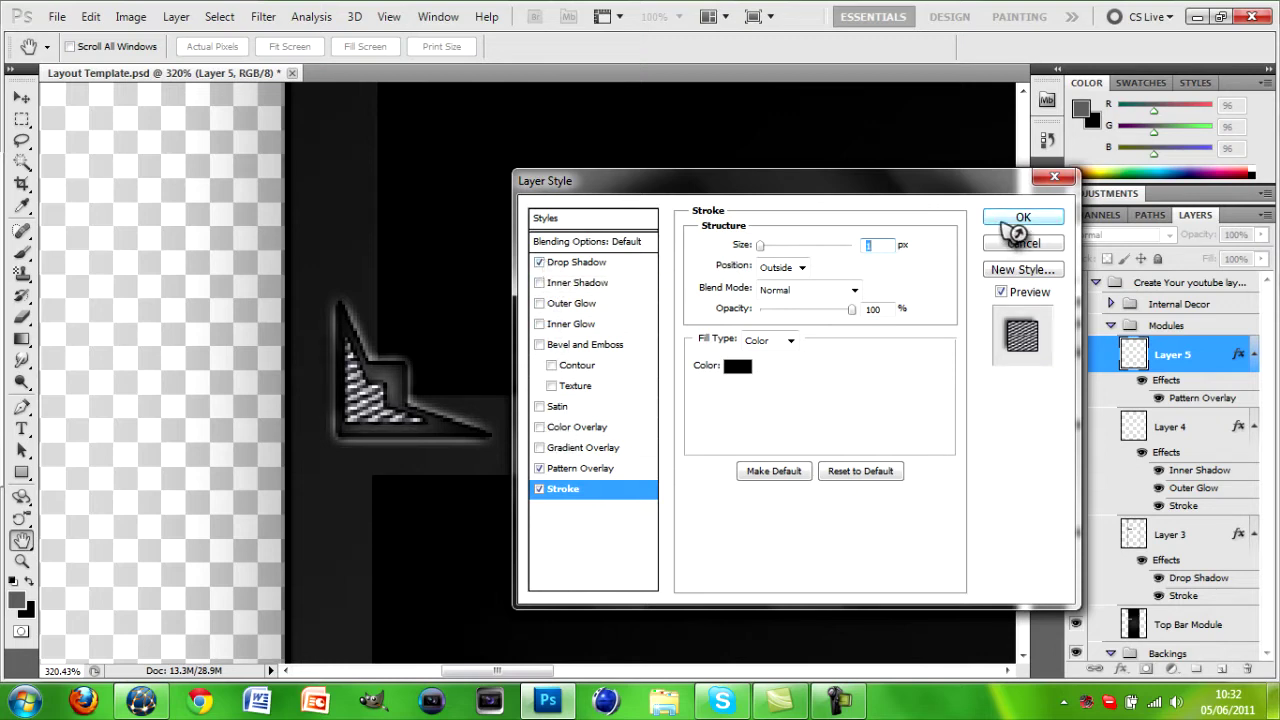
key("Return")
key("p")
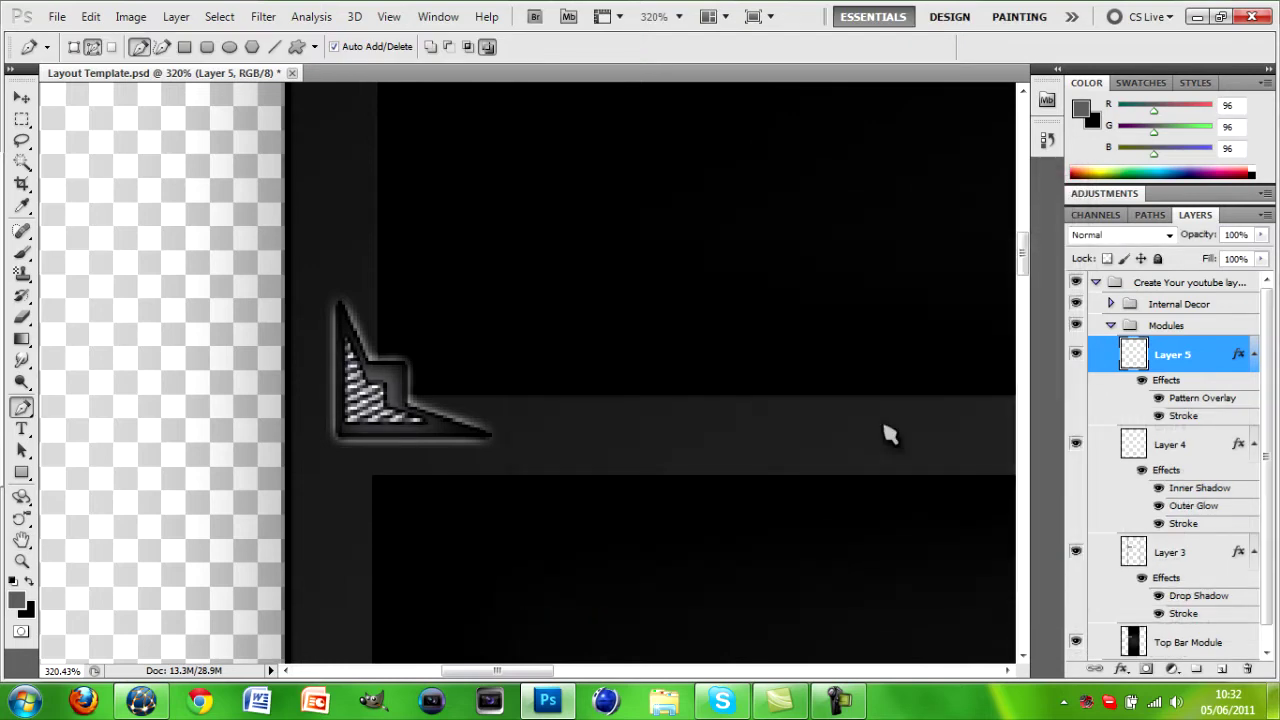
Try other patterns in Layer 5's Pattern Overlay, including diagonal stripes, and apply a grey cell-like one
left_click(1122, 668)
left_click(1140, 632)
left_click(820, 310)
left_click(788, 396)
left_click(758, 396)
left_click(698, 456)
left_click(802, 318)
left_click(819, 312)
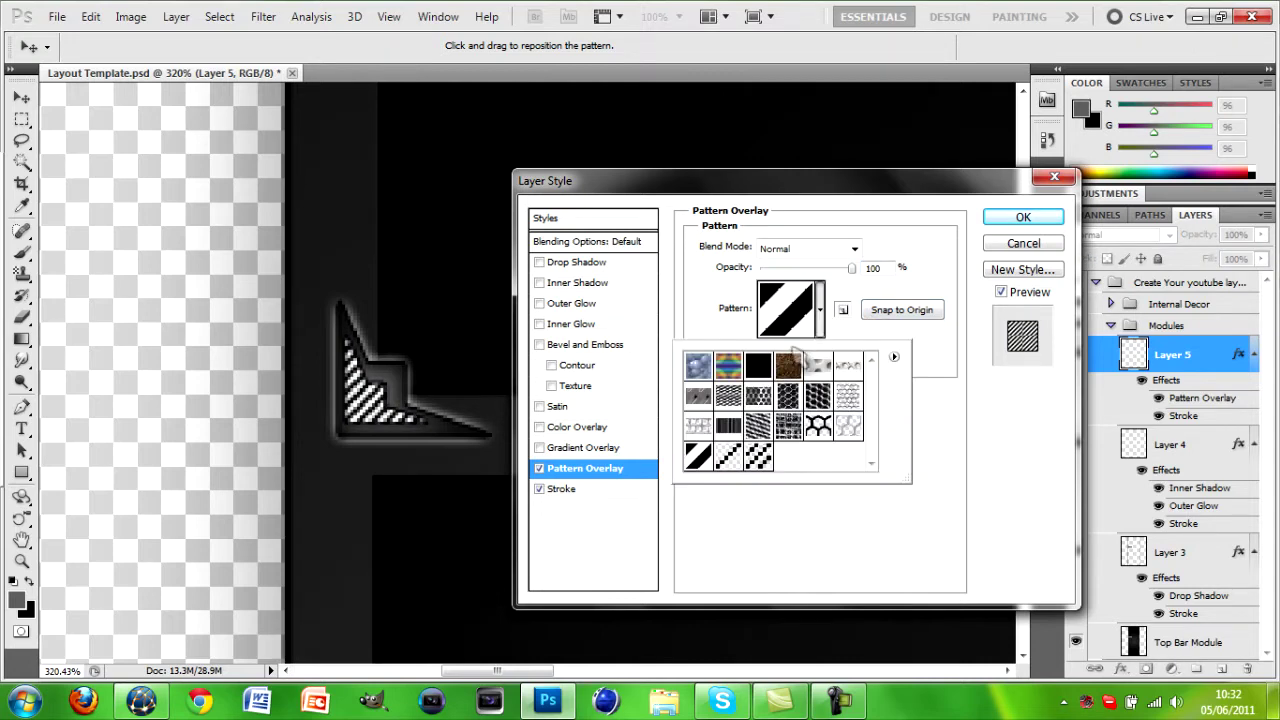
left_click(812, 360)
key("Return")
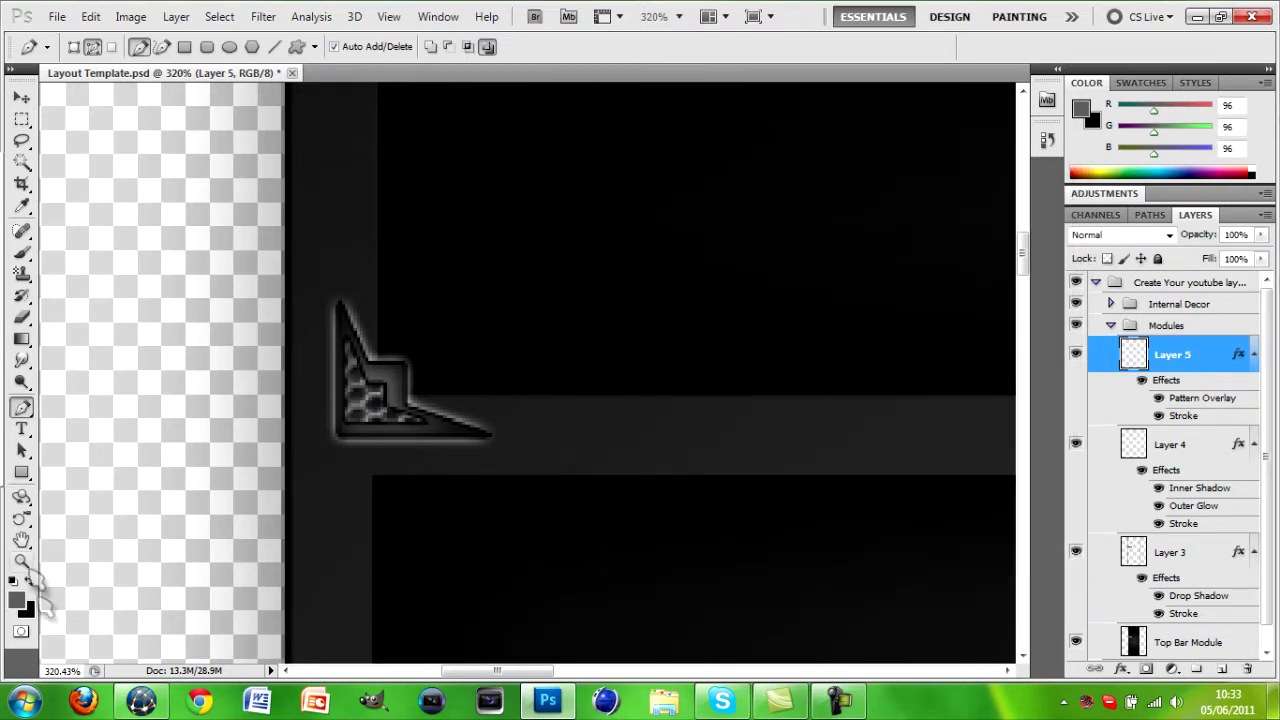
Merge Layer 5 down into Layer 4 and show the whole top of the layout
left_click(21, 561)
left_click_drag(560, 330, 300, 330)
left_click_drag(560, 300, 820, 285)
left_click_drag(1022, 280, 1022, 250)
left_click_drag(540, 260, 670, 245)
left_click_drag(1023, 228, 1037, 156)
right_click(1209, 369)
right_click(1186, 358)
left_click(1046, 627)
mouse_move(311, 427)
left_mouse_down()
mouse_move(490, 427)
mouse_move(288, 427)
left_mouse_up()
Duplicate Layer 4, flip the copy horizontally and place it at the top module's lower-right corner
right_click(1215, 368)
left_click(1085, 306)
left_click(808, 209)
left_click(90, 16)
mouse_move(262, 380)
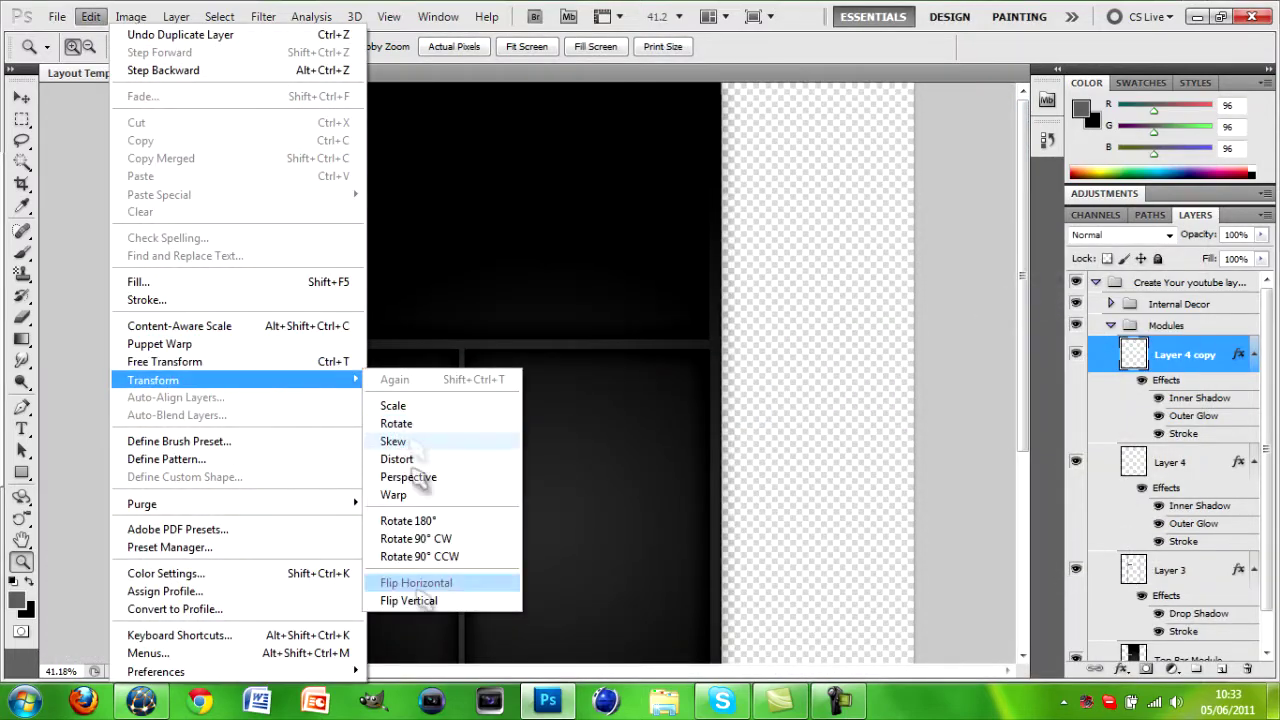
left_click(425, 584)
key("v")
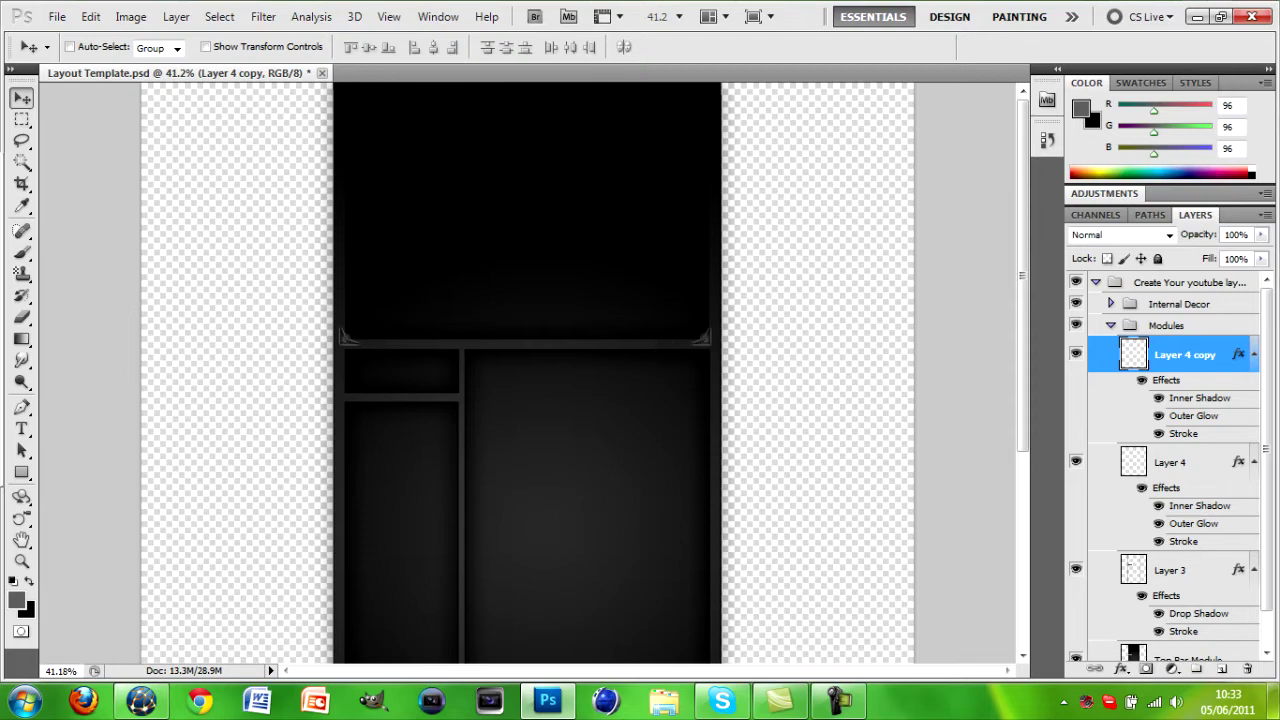
Duplicate the lower-right ornament, flip the copy vertically and place it at the top module's upper-right corner
right_click(1134, 361)
right_click(1178, 346)
left_click(980, 306)
type("#")
key("BackSpace")
key("Return")
left_click(57, 16)
mouse_move(90, 16)
mouse_move(270, 378)
left_click(430, 582)
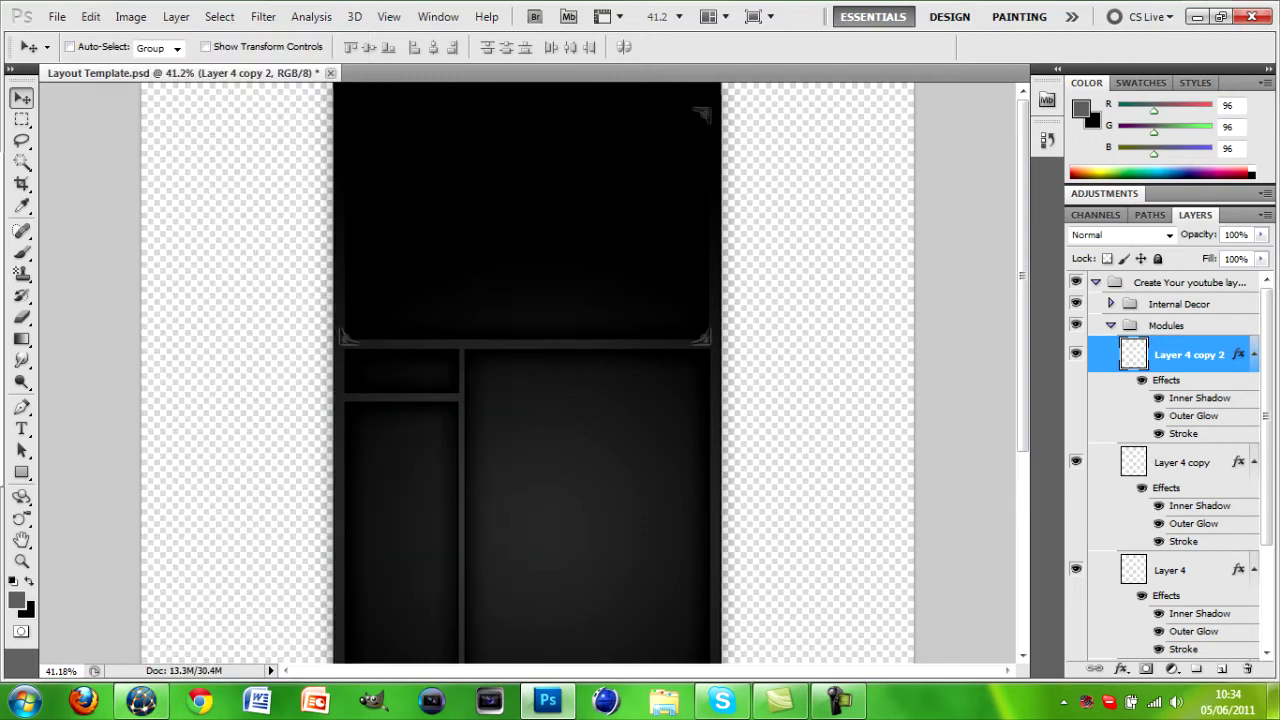
Duplicate the upper-right ornament, flip the copy horizontally and place it at the top module's upper-left corner
right_click(1185, 355)
left_click(980, 303)
key("Return")
left_click(90, 16)
mouse_move(250, 380)
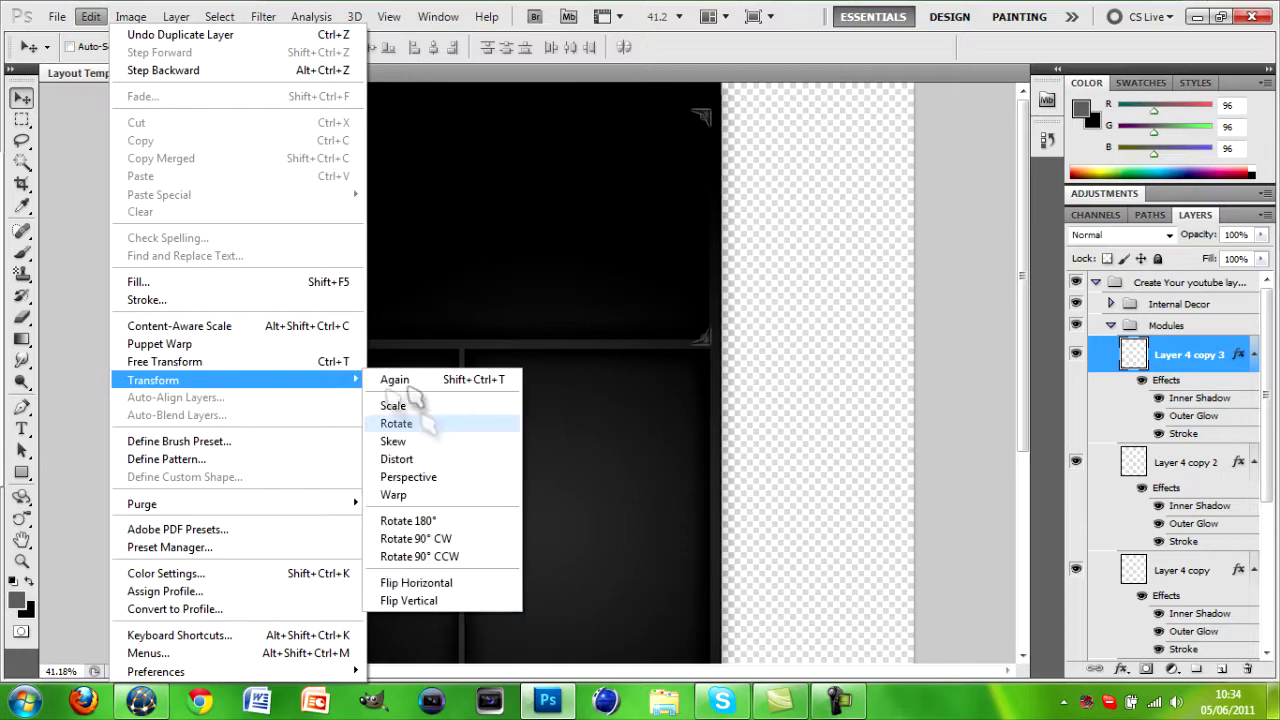
left_click(455, 600)
scroll(527, 373, "down", 5)
scroll(527, 373, "up", 5)
scroll(527, 373, "down", 8)
scroll(527, 373, "up", 8)
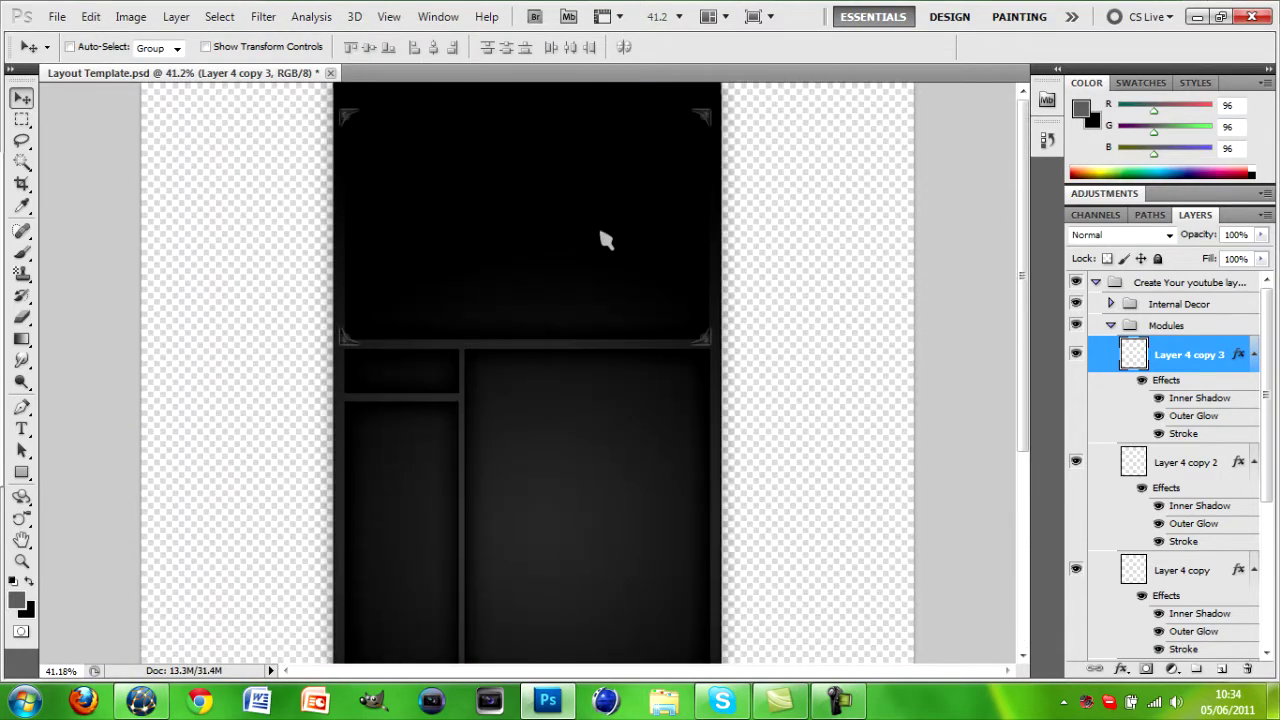
Add a new layer in the Backings group and fill it with a radial grey-to-black gradient from the canvas centre outward
left_click_drag(1266, 395, 1267, 472)
key("ctrl+shift+n")
key("Return")
left_click_drag(1184, 290, 1184, 650)
key("ctrl+bracketleft")
key("g")
left_click_drag(512, 388, 931, 85)
mouse_move(1023, 202)
left_mouse_down()
mouse_move(1031, 534)
mouse_move(1007, 468)
mouse_move(993, 31)
left_mouse_up()
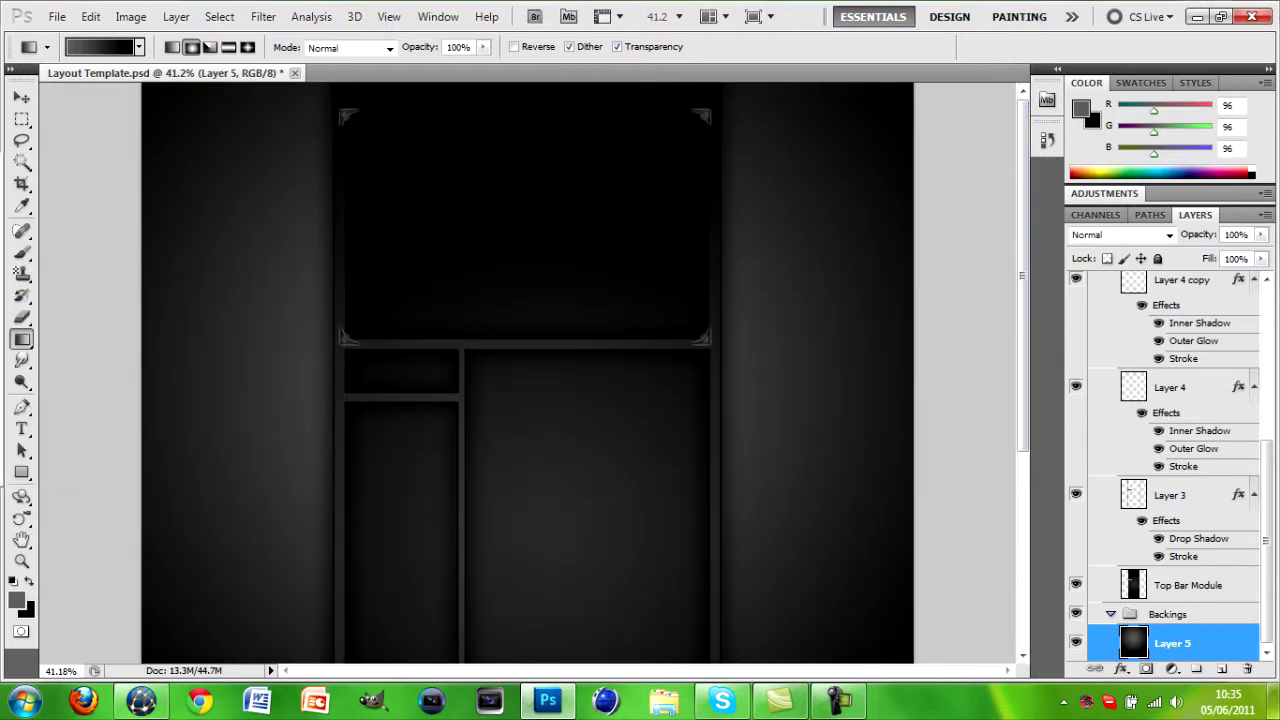
Add a diagonal-stripe pattern fill layer above the background gradient and set its opacity to 6%
key("ctrl+shift+alt+n")
left_click(176, 17)
mouse_move(330, 163)
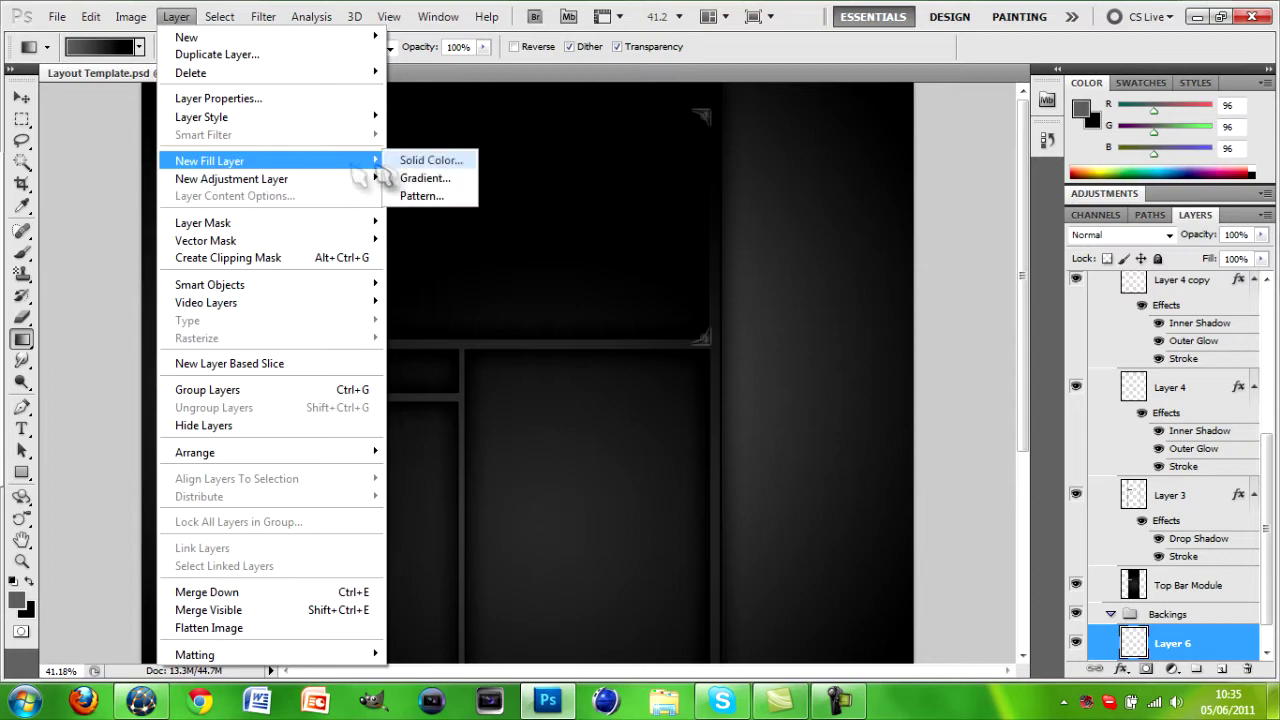
left_click(410, 196)
left_click(790, 215)
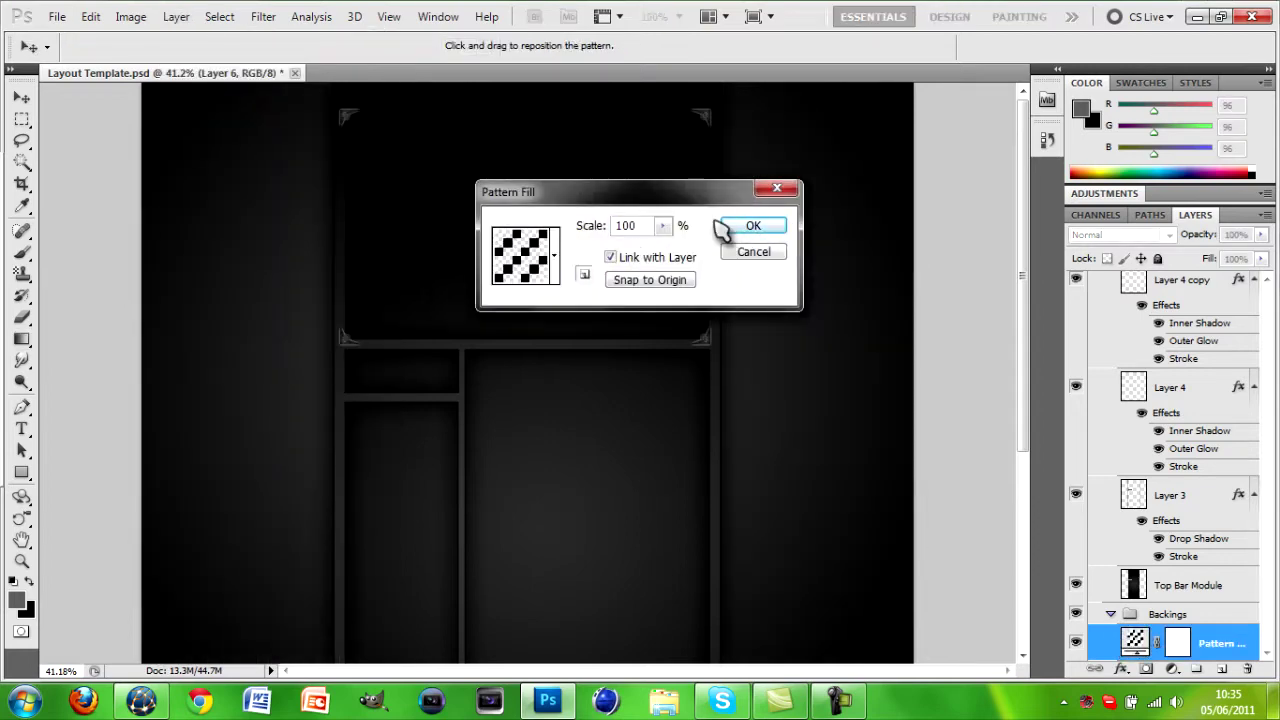
left_click(553, 256)
left_click(429, 400)
left_click(753, 225)
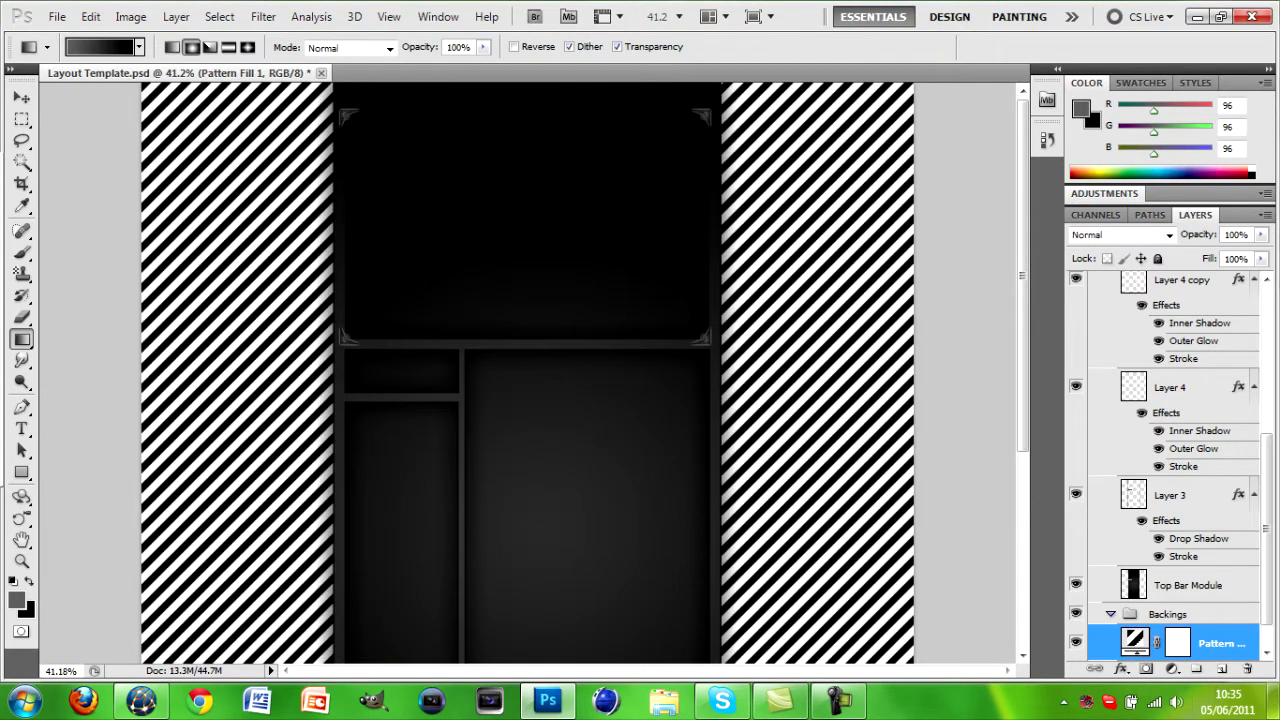
left_click_drag(1265, 257, 1180, 262)
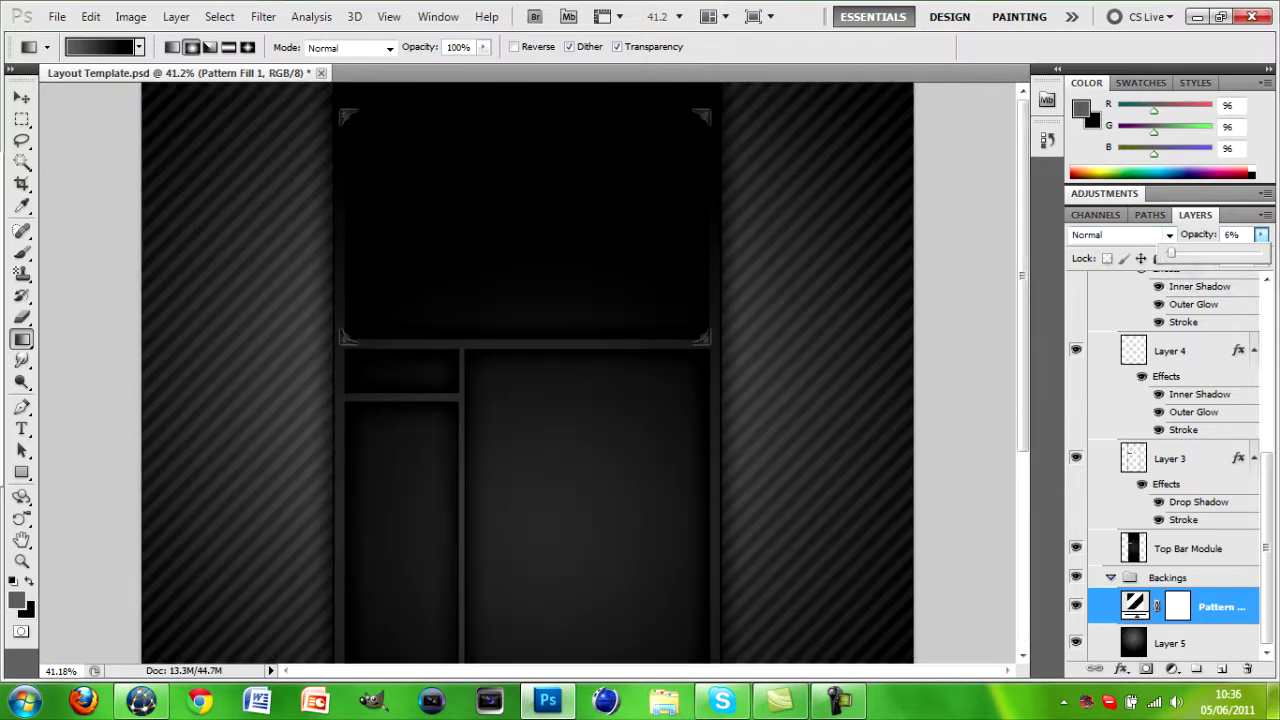
left_click(24, 98)
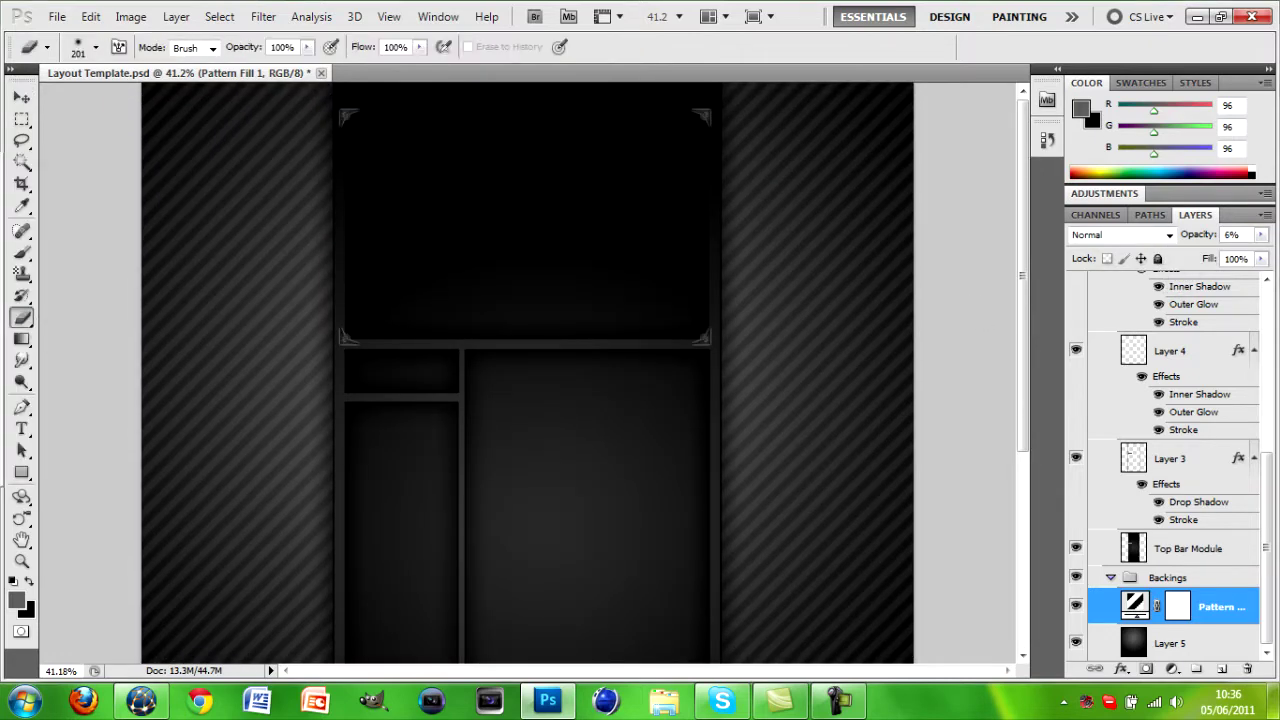
Merge the diagonal-stripe pattern fill down into the background gradient layer and create a new layer above Top Bar Module
right_click(1200, 596)
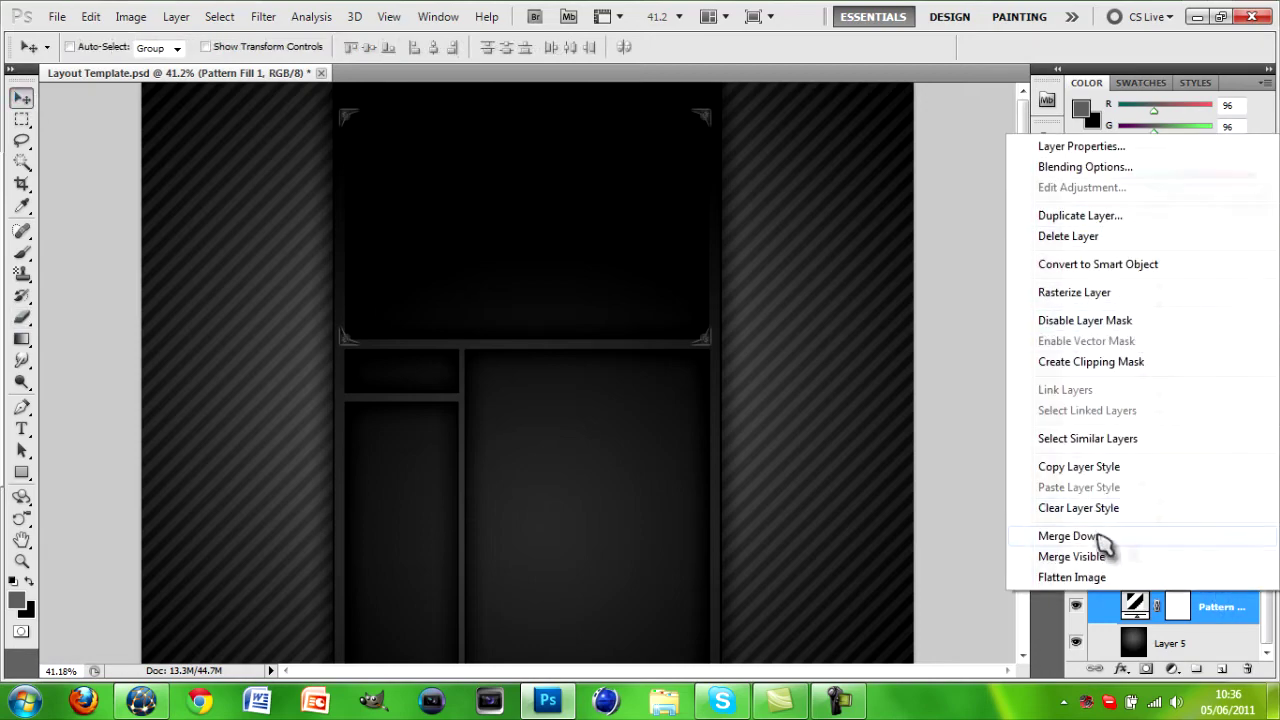
left_click(1100, 538)
left_click(1190, 583)
left_click(1222, 668)
Add a pattern fill layer above Top Bar Module using the single pixelated diagonal-line pattern at 100% scale
left_click(176, 17)
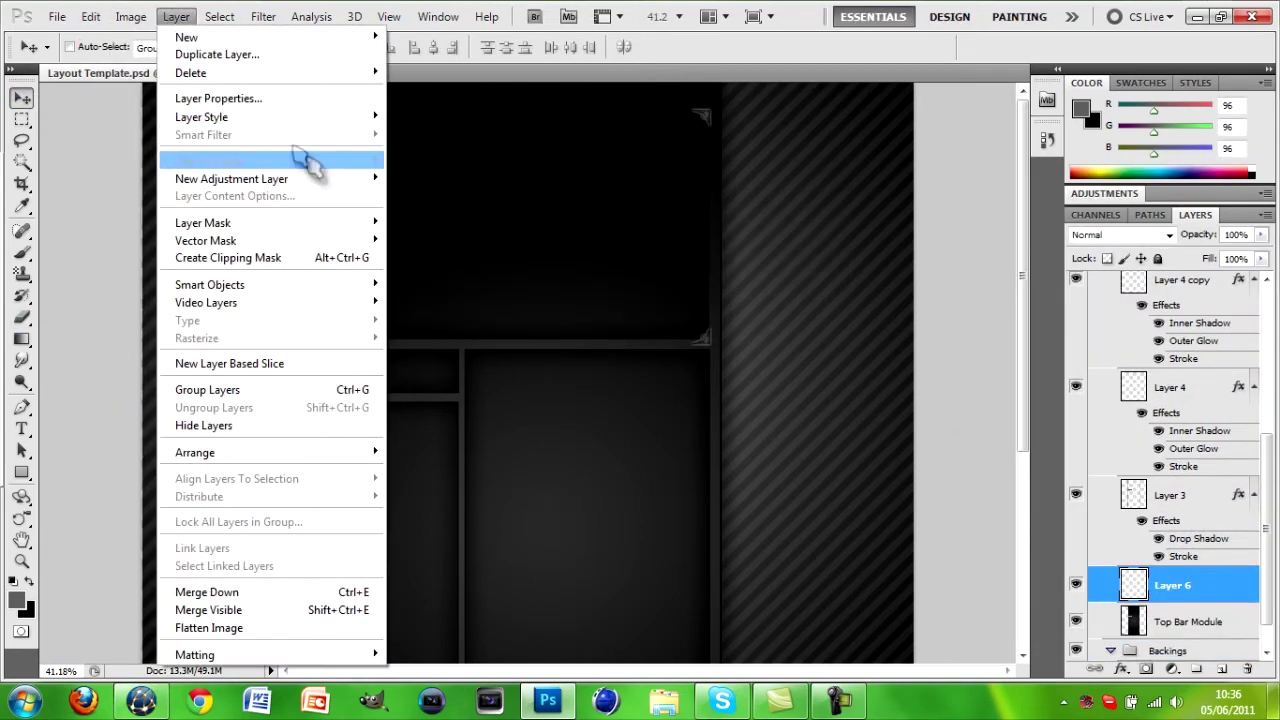
mouse_move(300, 160)
left_click(420, 196)
left_click(780, 216)
left_click(555, 272)
left_click(463, 403)
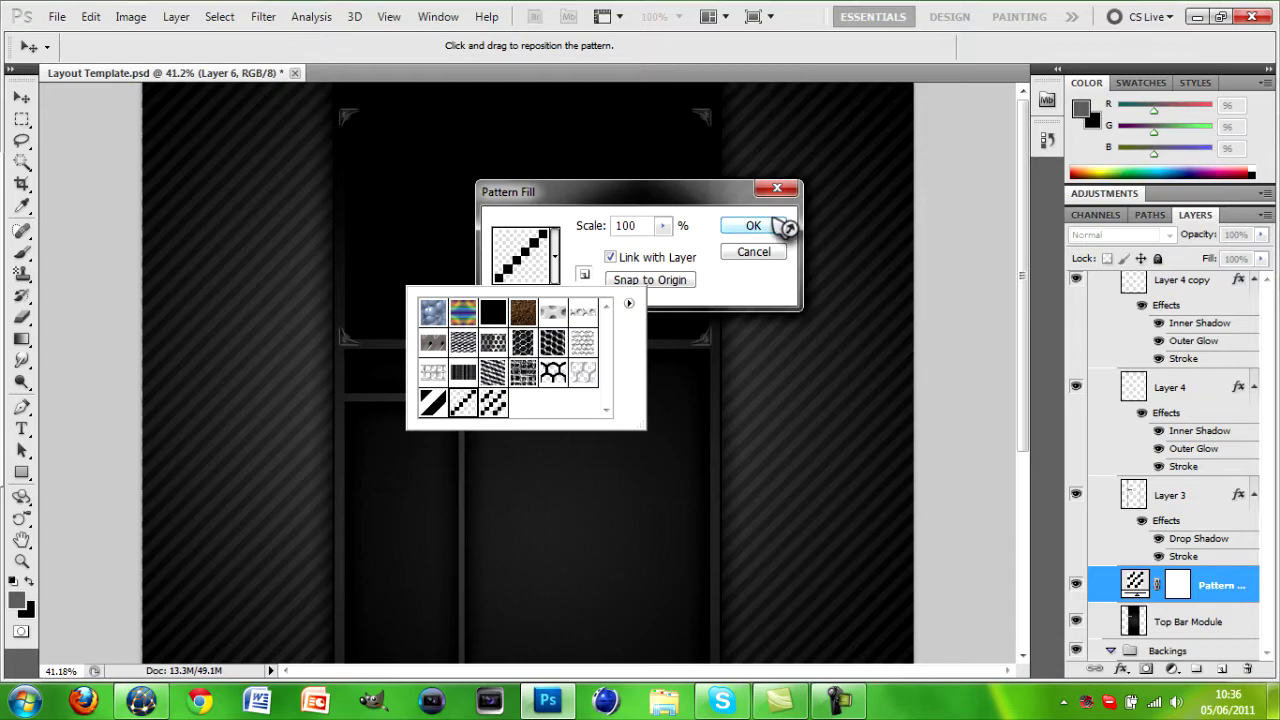
left_click(754, 226)
key("ctrl+z")
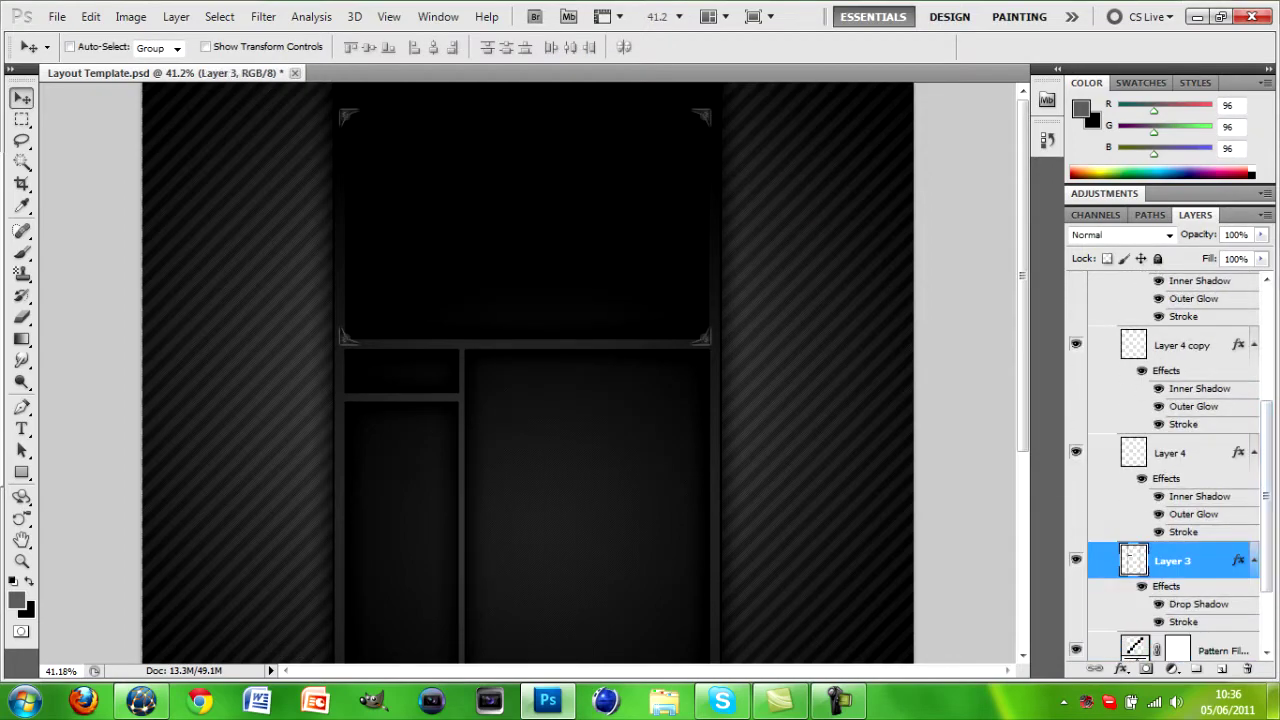
left_click(176, 17)
mouse_move(360, 161)
left_click(421, 196)
left_click(775, 213)
left_click(555, 257)
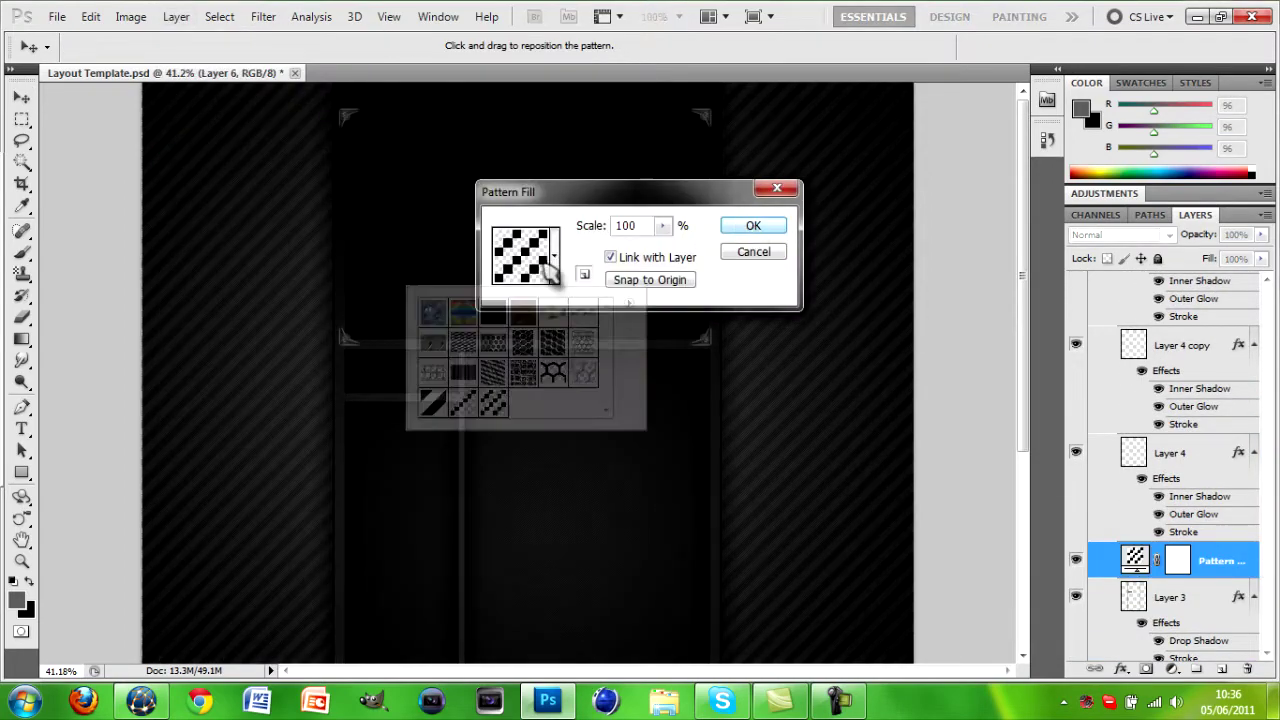
left_click(433, 403)
left_click(493, 403)
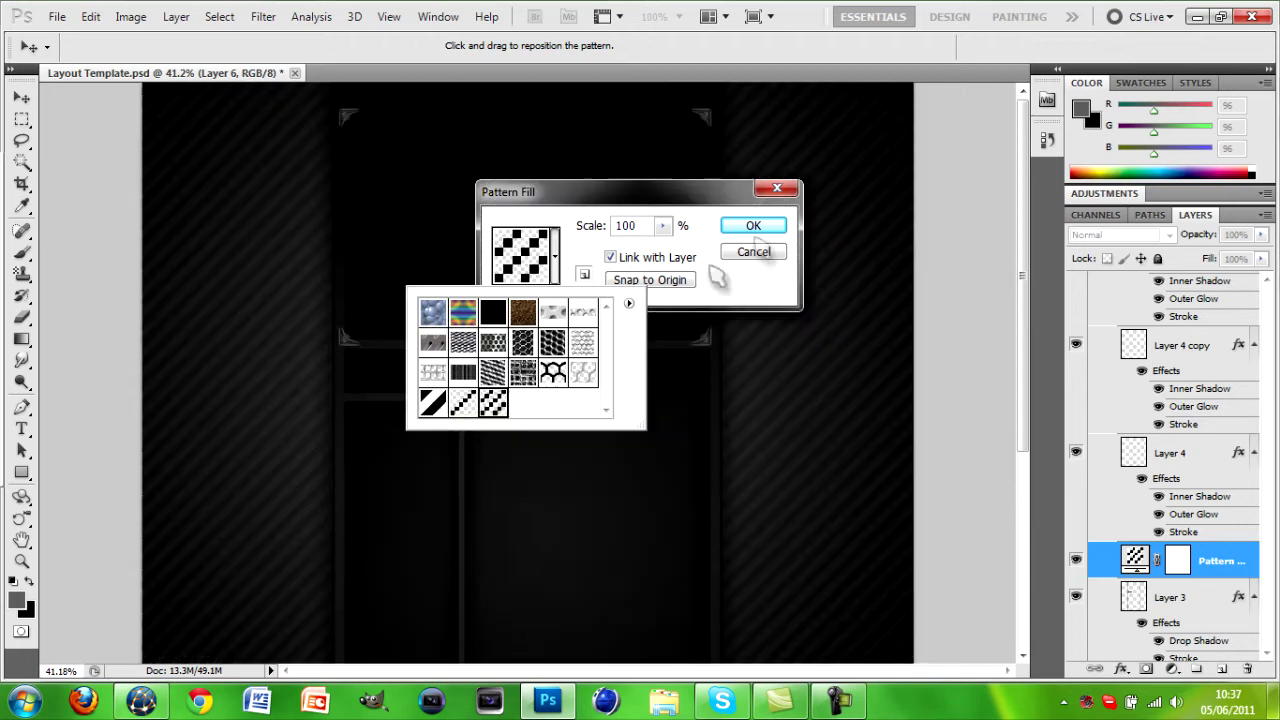
left_click(763, 252)
Merge the diagonal-line pattern fill down into the Top Bar Module layer
scroll(1200, 578, "down", 3)
right_click(1195, 548)
left_click(1103, 494)
Select Layer 3's frame shape, fill it with the denser pixelated diagonal pattern at 100% scale, and merge the fill into Layer 3
left_click(1172, 458)
left_click(176, 17)
left_click(421, 196)
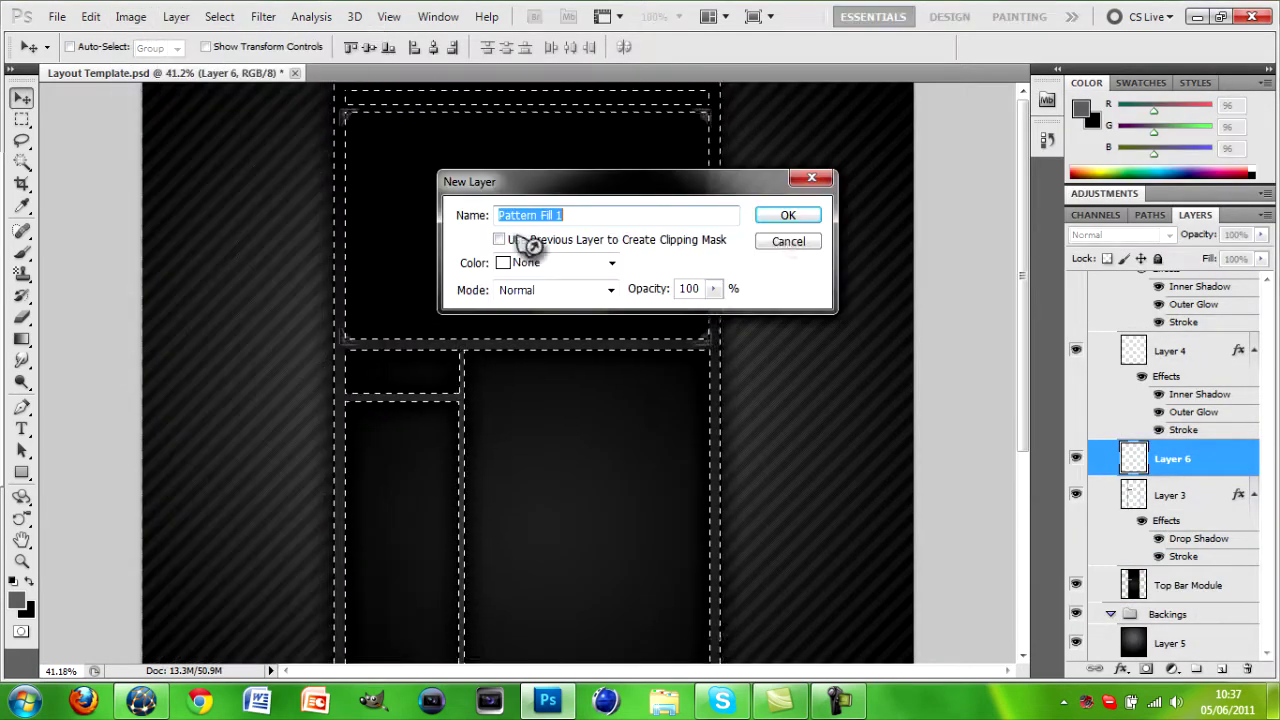
left_click(775, 213)
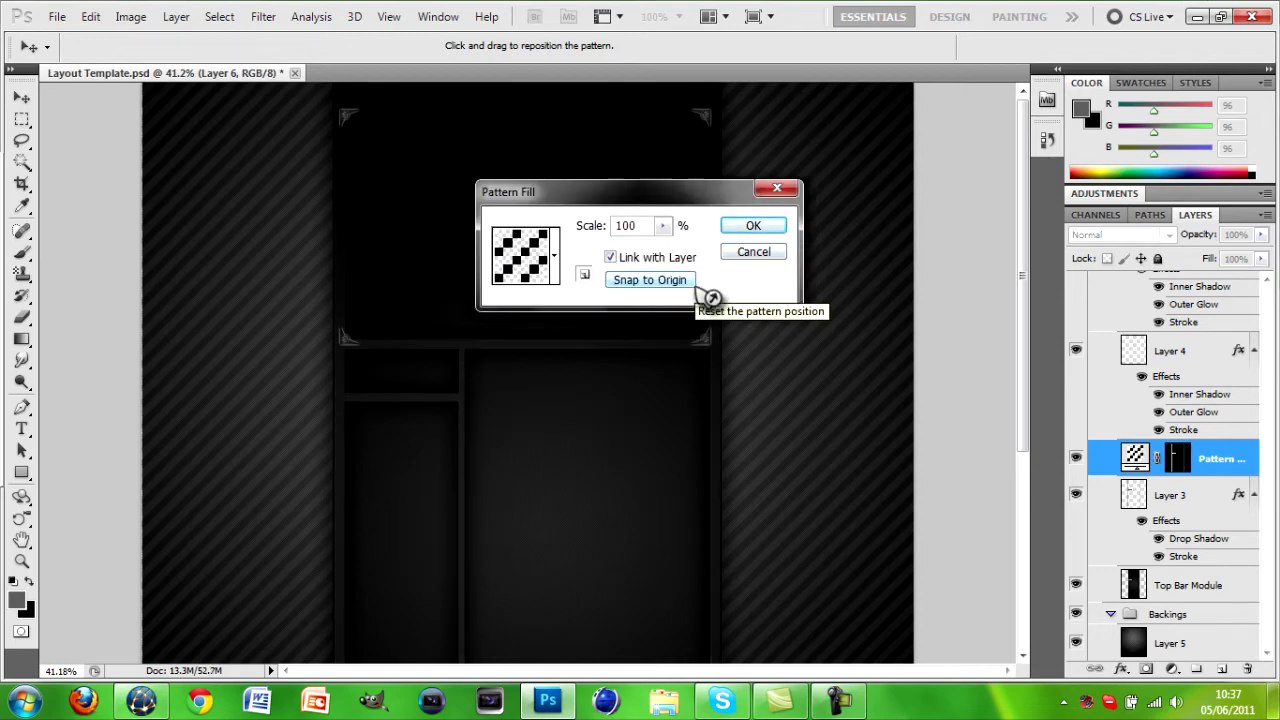
left_click(753, 226)
right_click(1202, 458)
left_click(1034, 626)
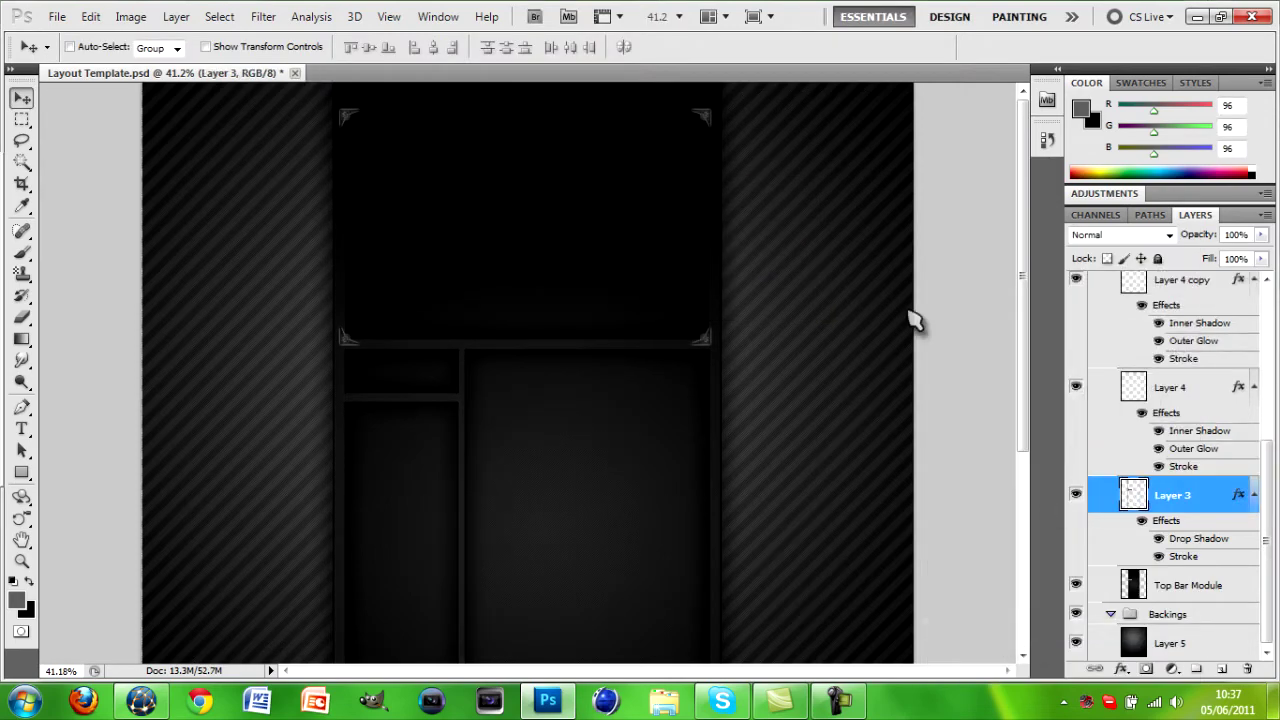
scroll(912, 312, "down", 5)
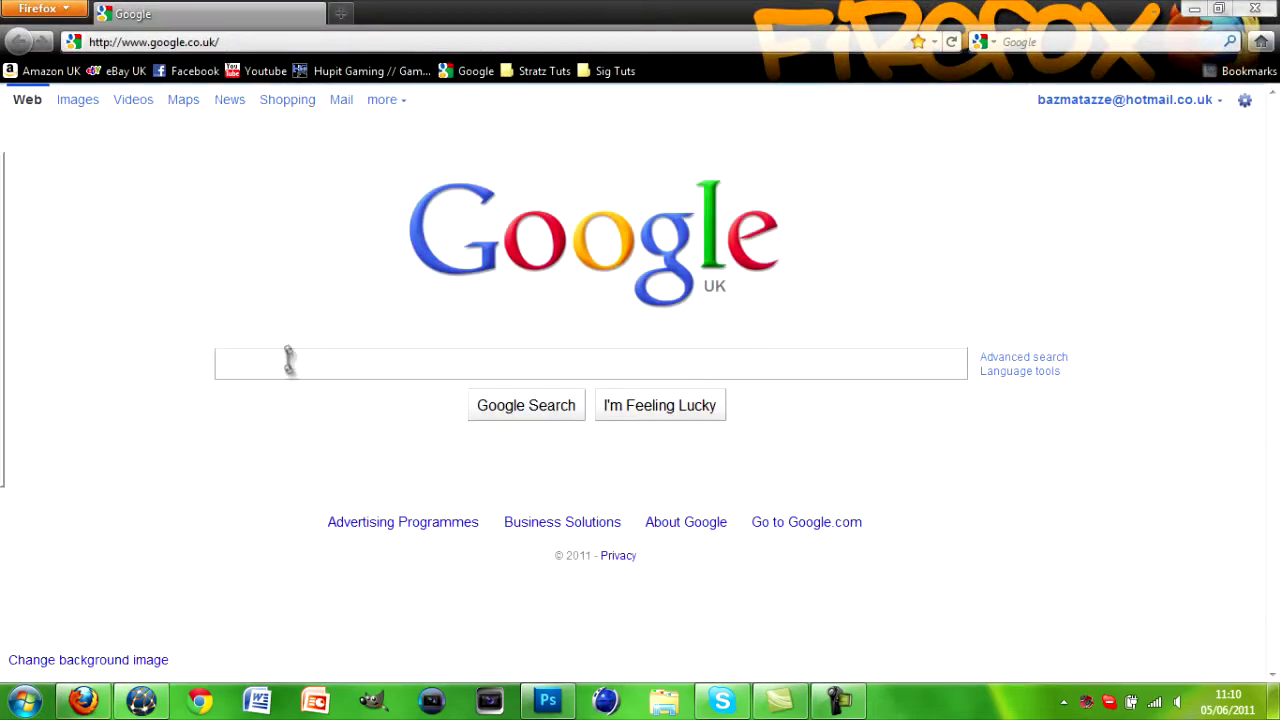
Switch to Firefox and search Google Images for "noob saibot renders", accepting the suggested spelling "noob saibot render"
type("noob saibot renders")
key("Return")
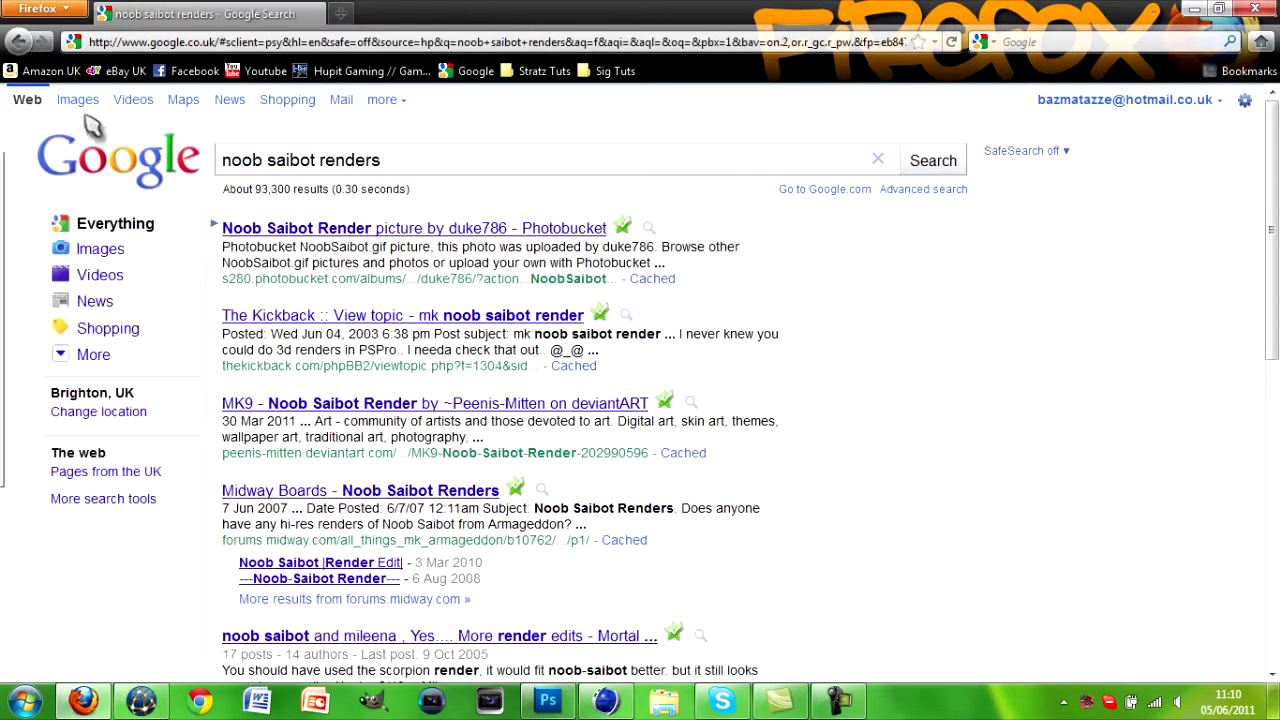
left_click(78, 101)
scroll(785, 390, "down", 5)
scroll(600, 330, "up", 5)
left_click(400, 224)
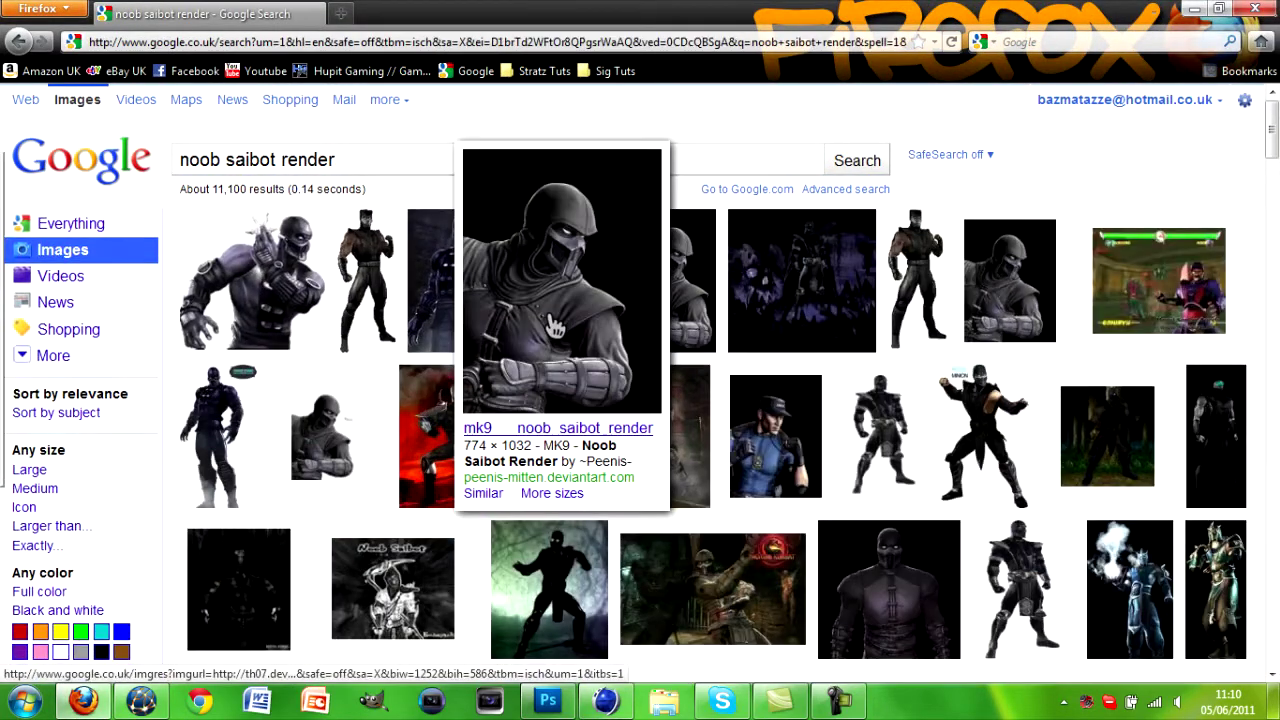
Inspect the black-background mk9 noob_saibot_render image, return to the results and look through the other renders
left_click(321, 435)
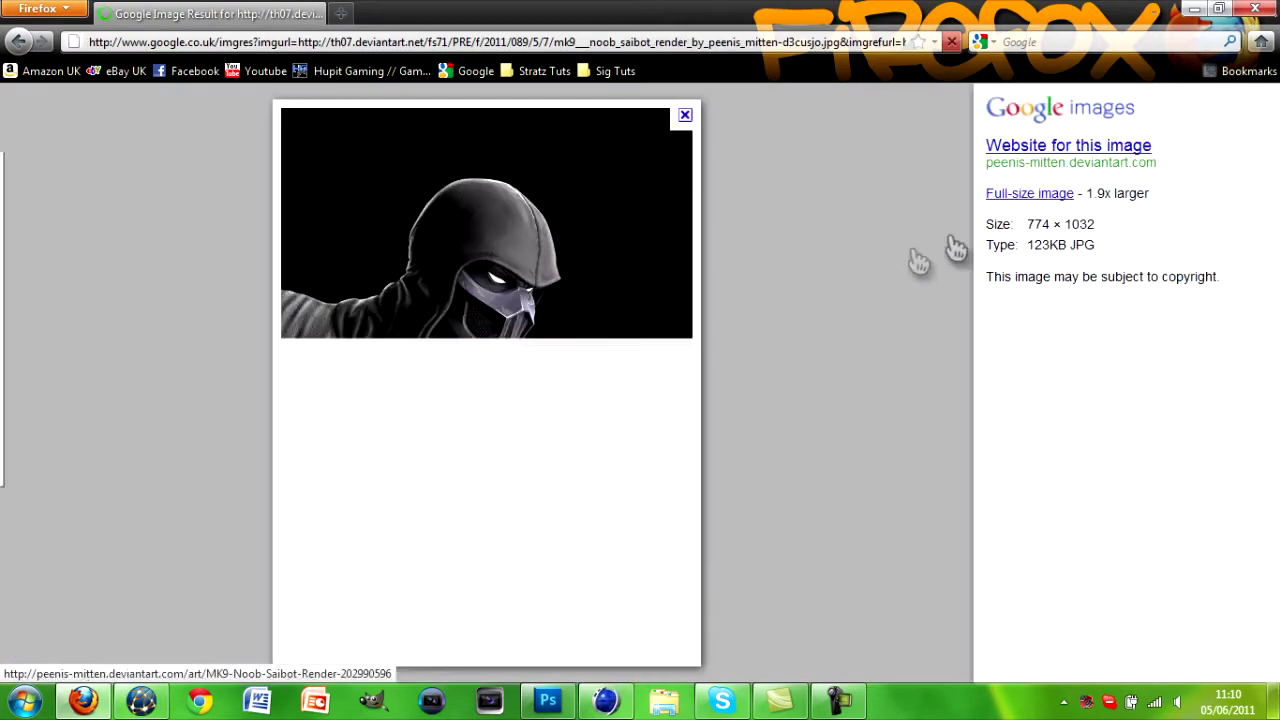
left_click(1012, 196)
key("BackSpace")
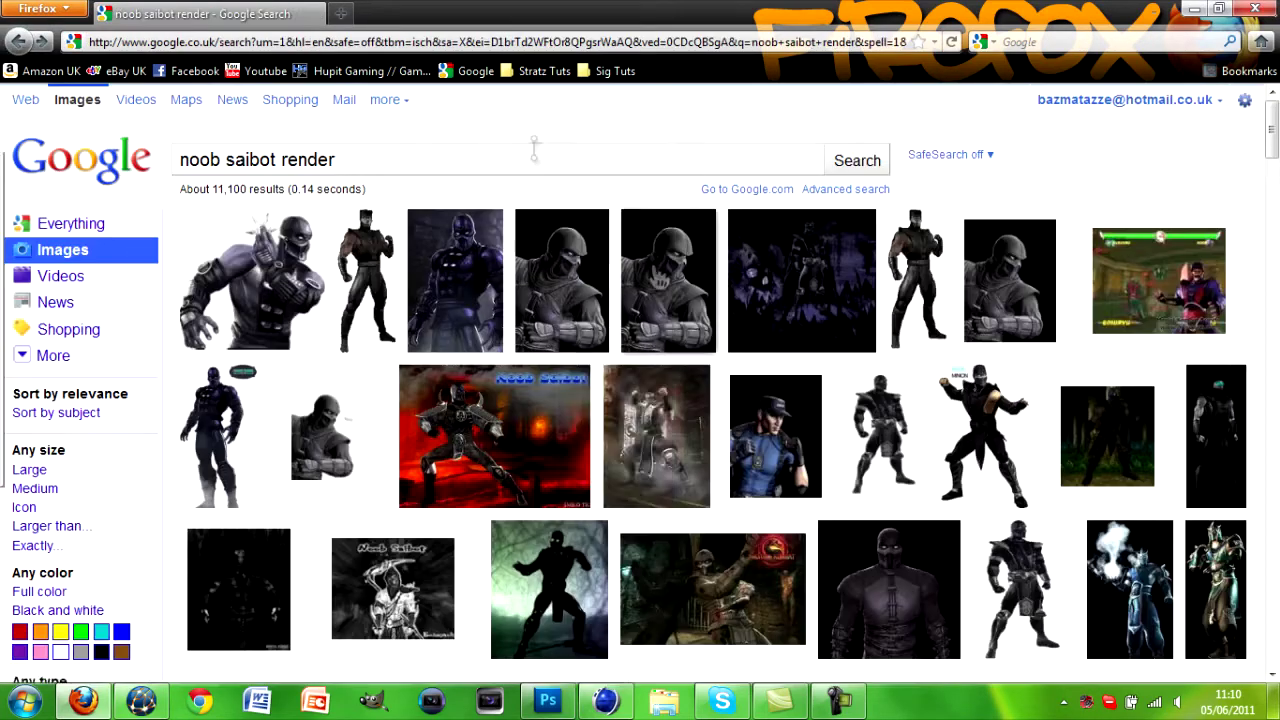
scroll(1152, 448, "down", 5)
scroll(1152, 448, "up", 5)
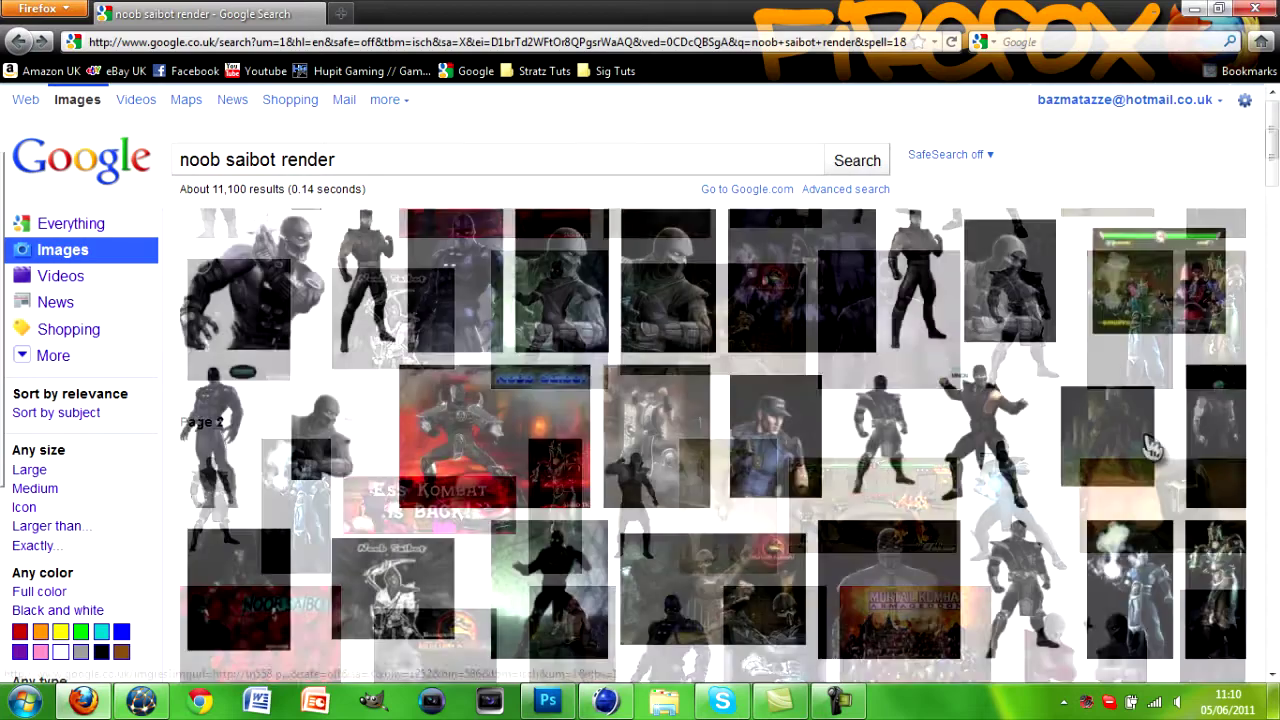
Change the image search to "noob saibot png" and look through the results for a cut-out character
key("BackSpace")
key("BackSpace")
key("BackSpace")
key("BackSpace")
key("BackSpace")
type("png")
key("Return")
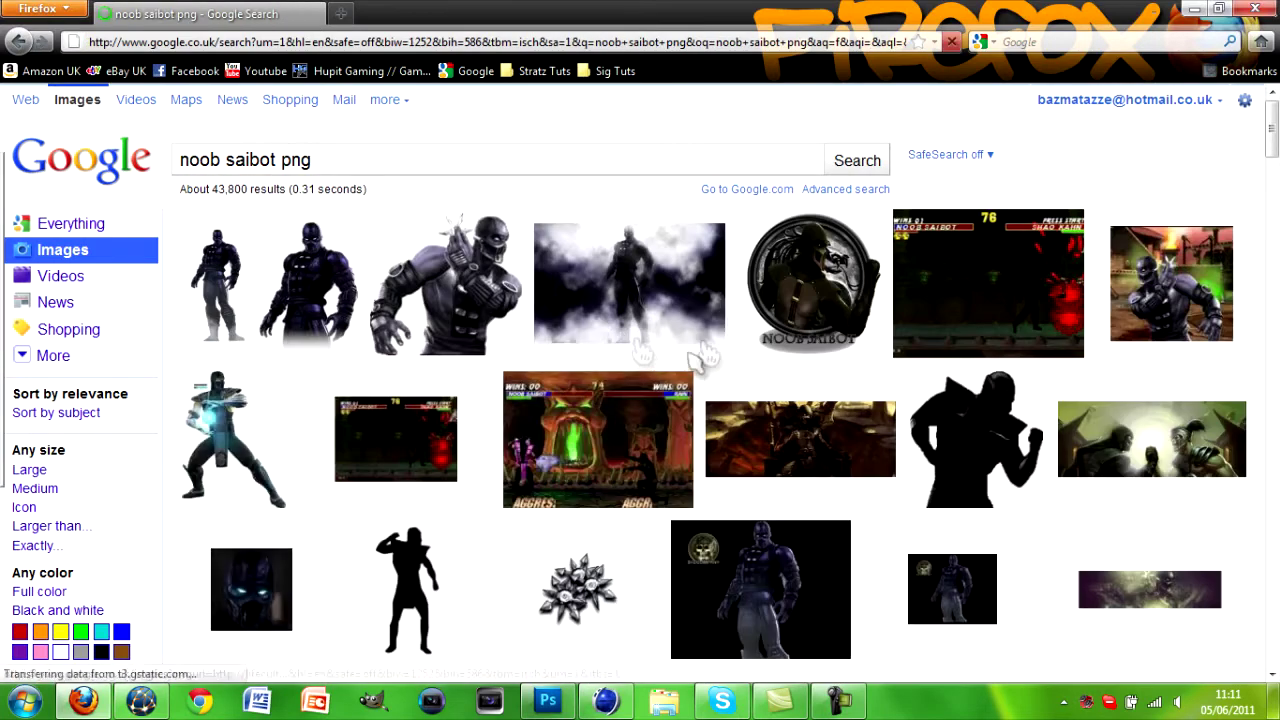
scroll(1035, 455, "down", 5)
scroll(1035, 455, "down", 10)
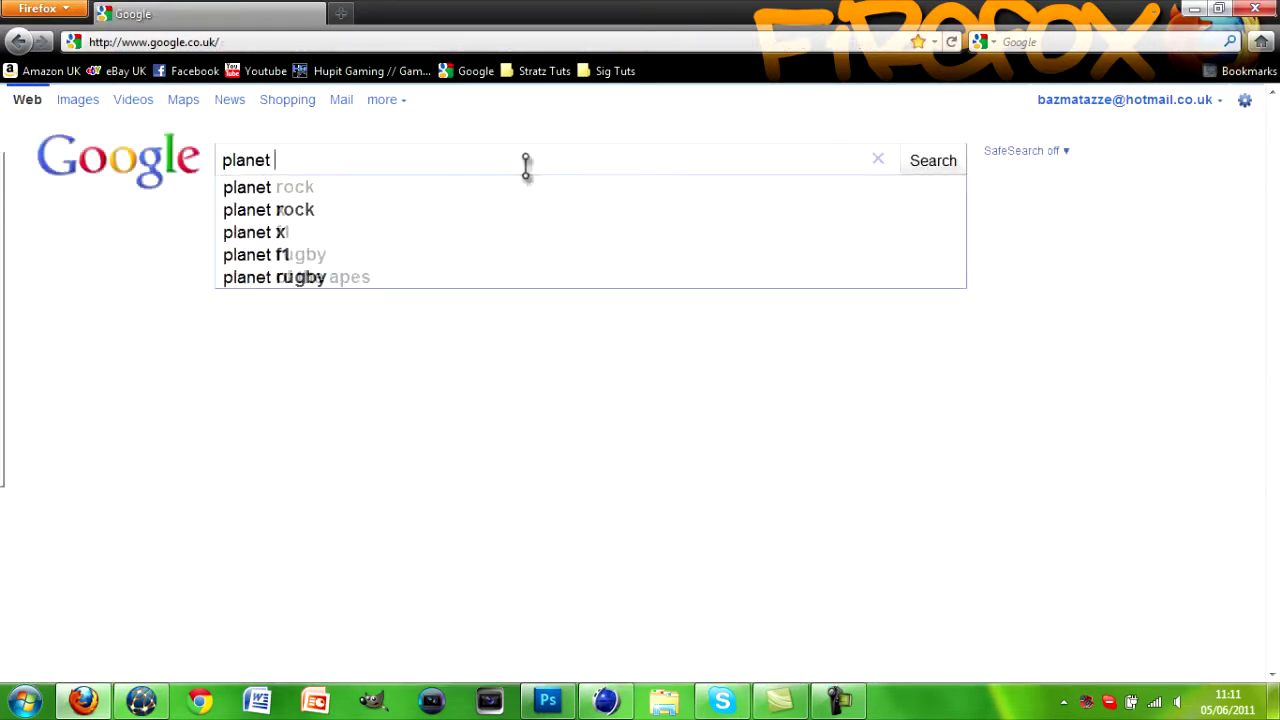
Search Google for "planet renders" and open the Planet Renders website
type("renders")
key("Return")
left_click(351, 232)
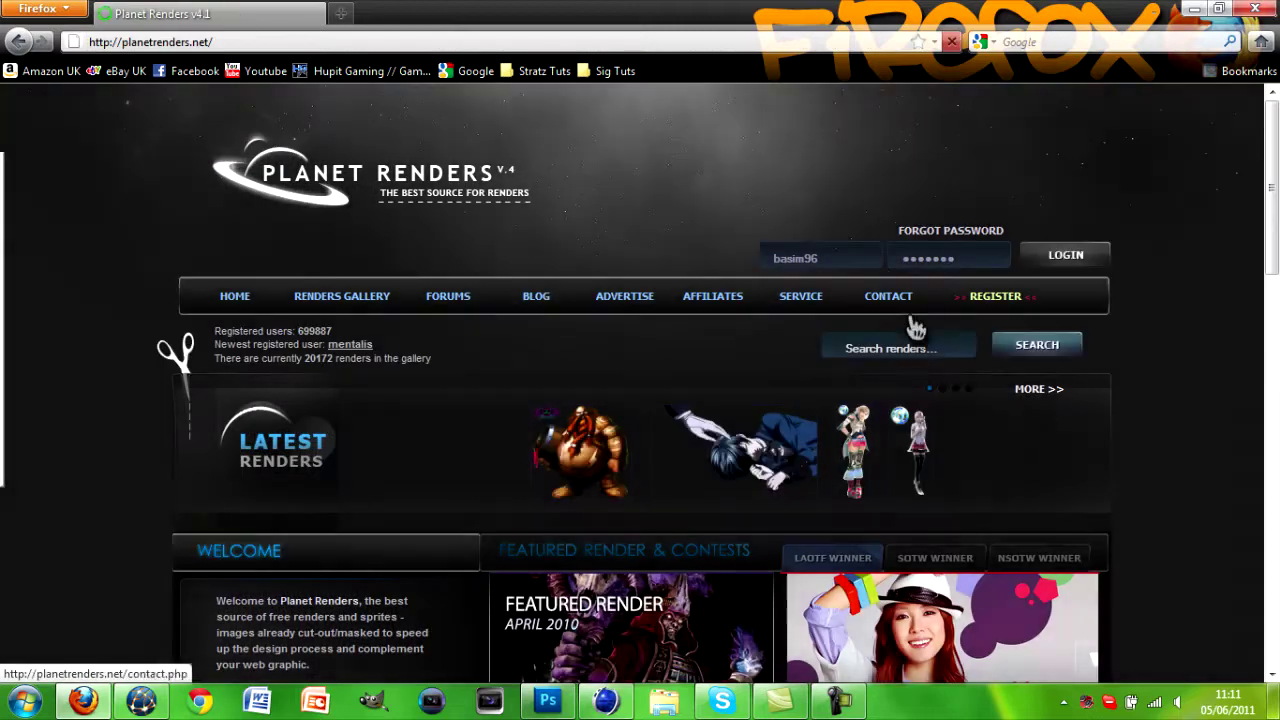
Search the Planet Renders gallery for "noob saibot"
left_click(902, 343)
type("noob saibot")
key("Return")
scroll(870, 403, "down", 5)
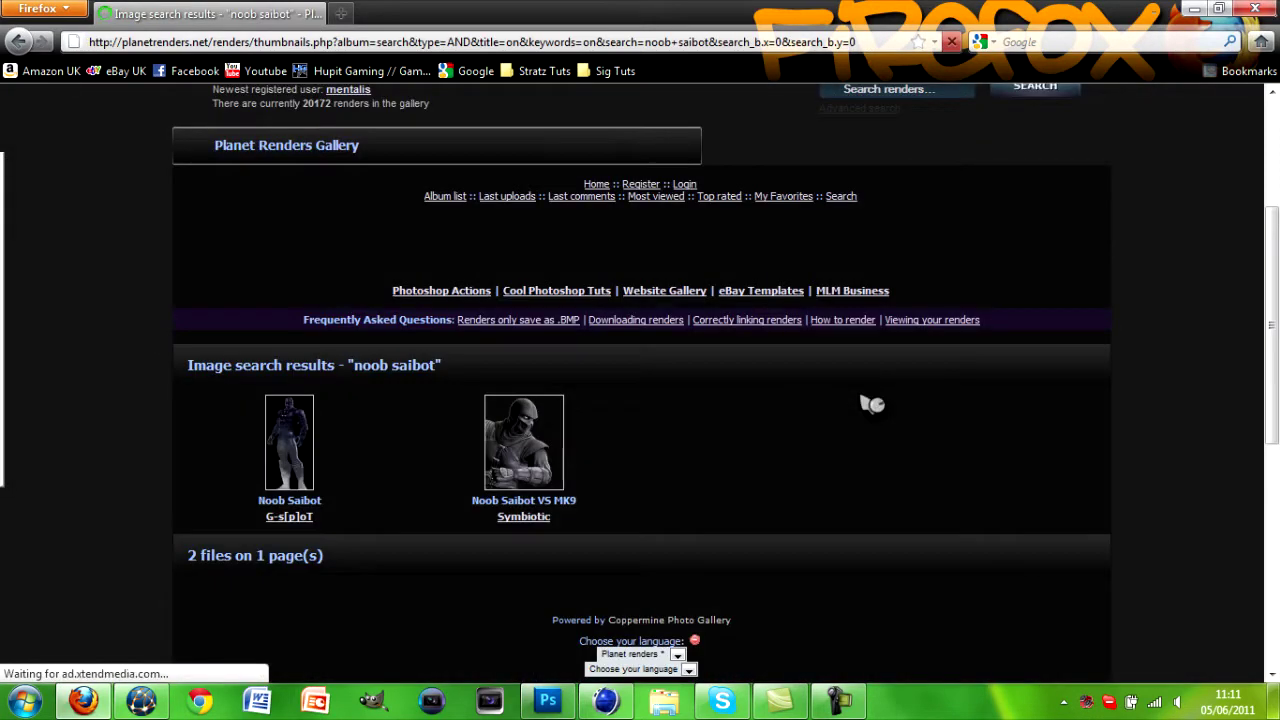
Open the Noob Saibot VS MK9 render and log in with the prefilled account details to view it
left_click(529, 238)
scroll(741, 441, "down", 4)
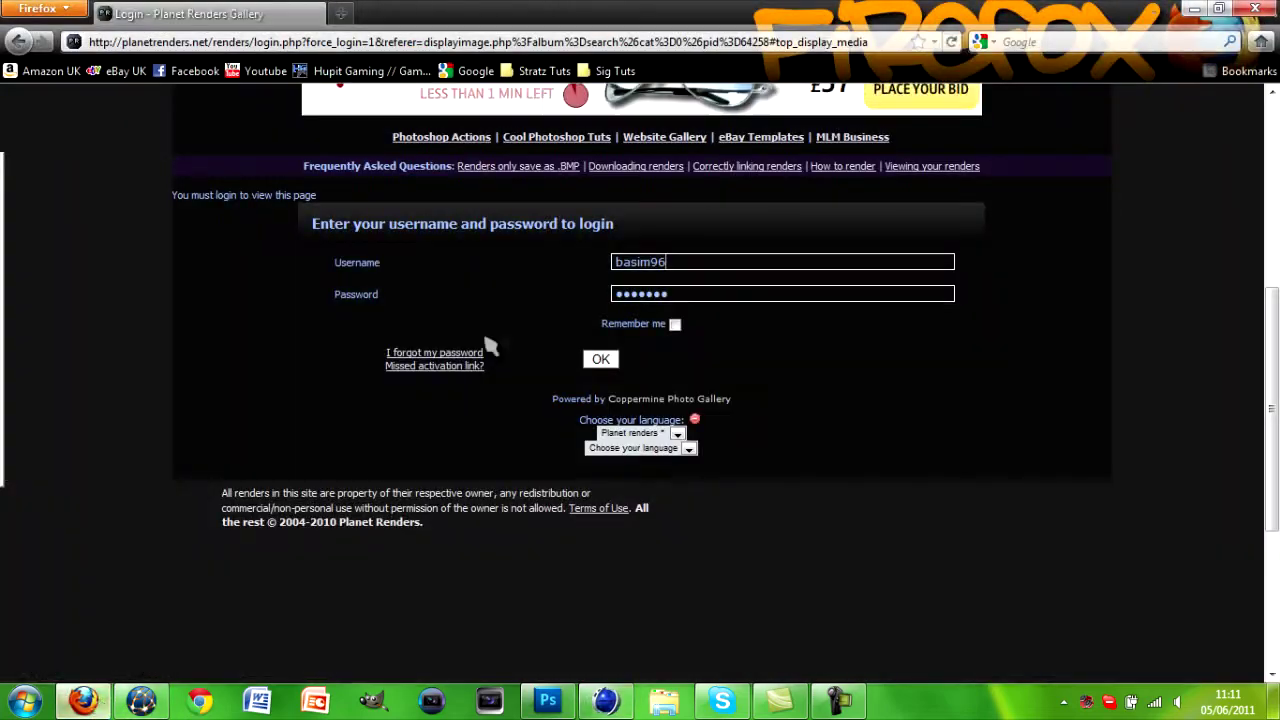
left_click(600, 359)
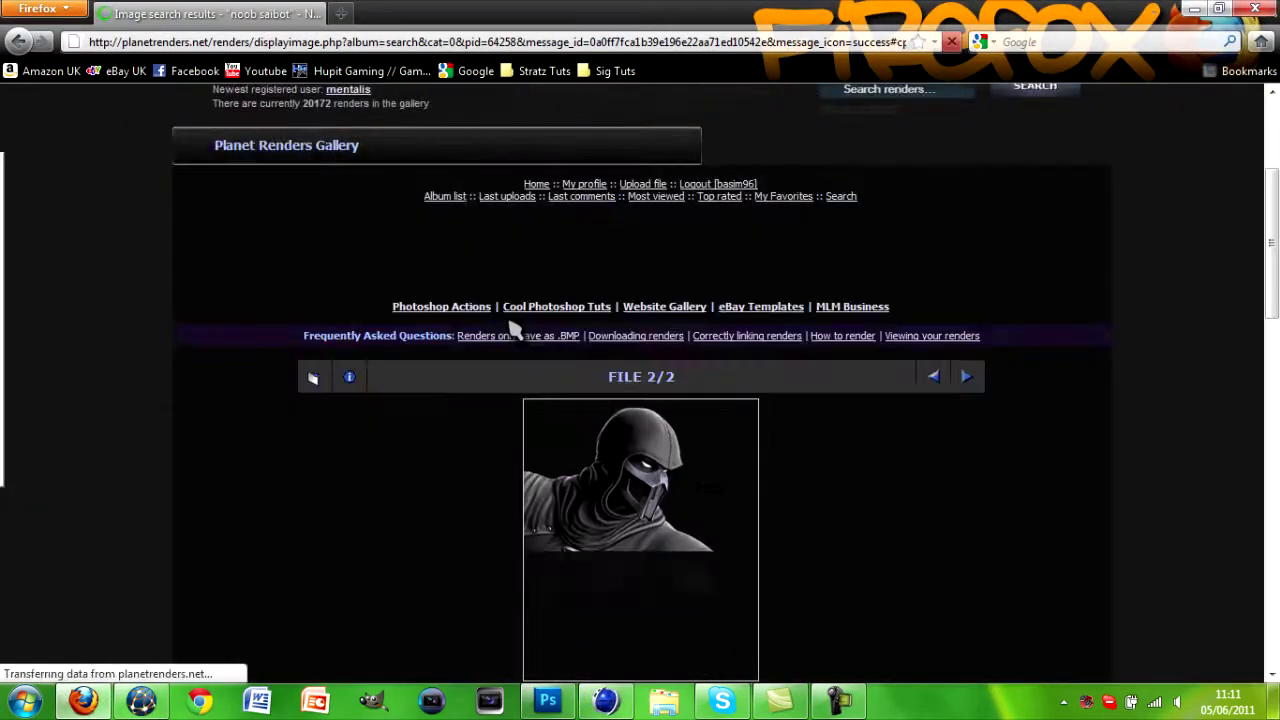
scroll(512, 328, "up", 2)
scroll(512, 328, "down", 4)
Open the full-size render and save the image as noob_saibot_render in My Pictures
left_click(575, 390)
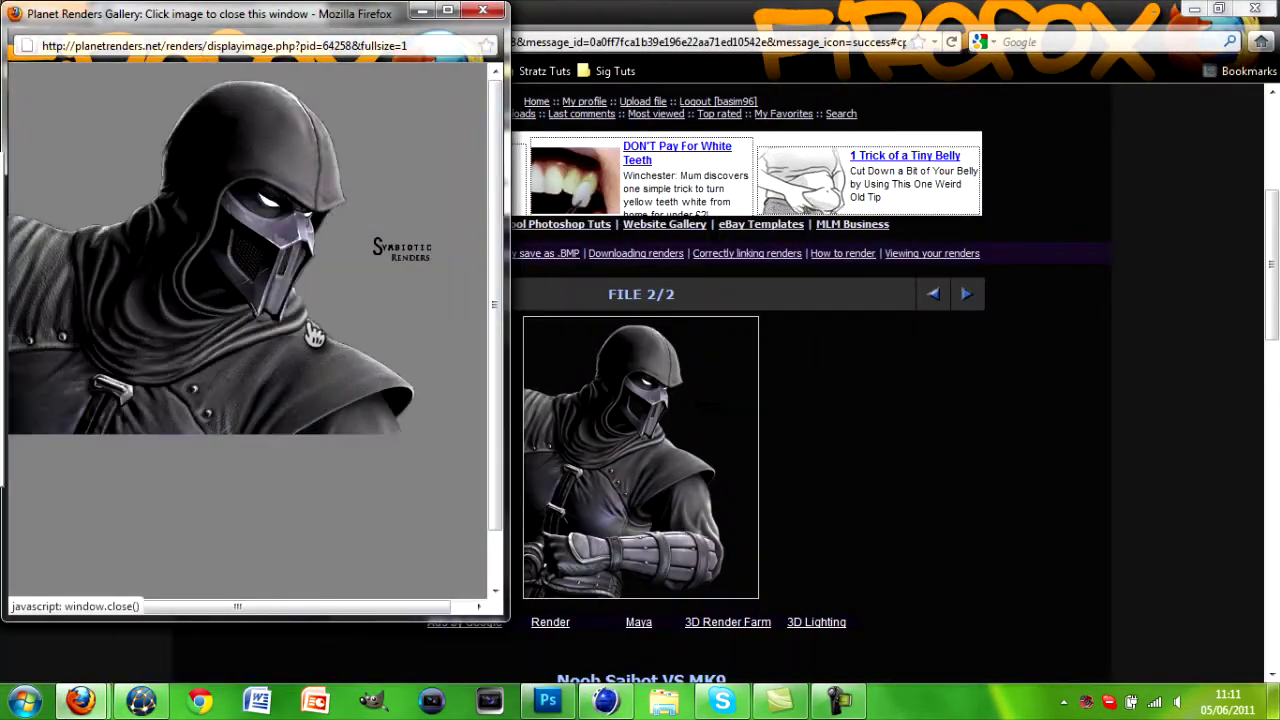
right_click(311, 322)
left_click(416, 455)
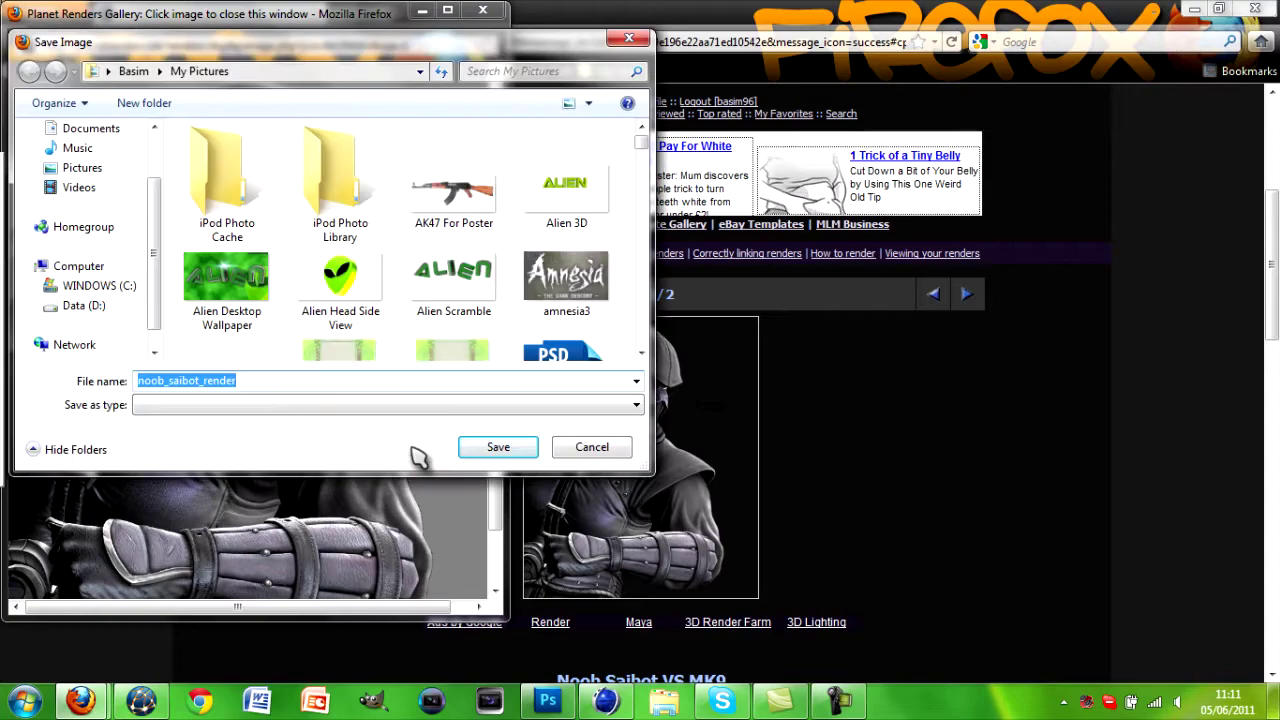
left_click(490, 448)
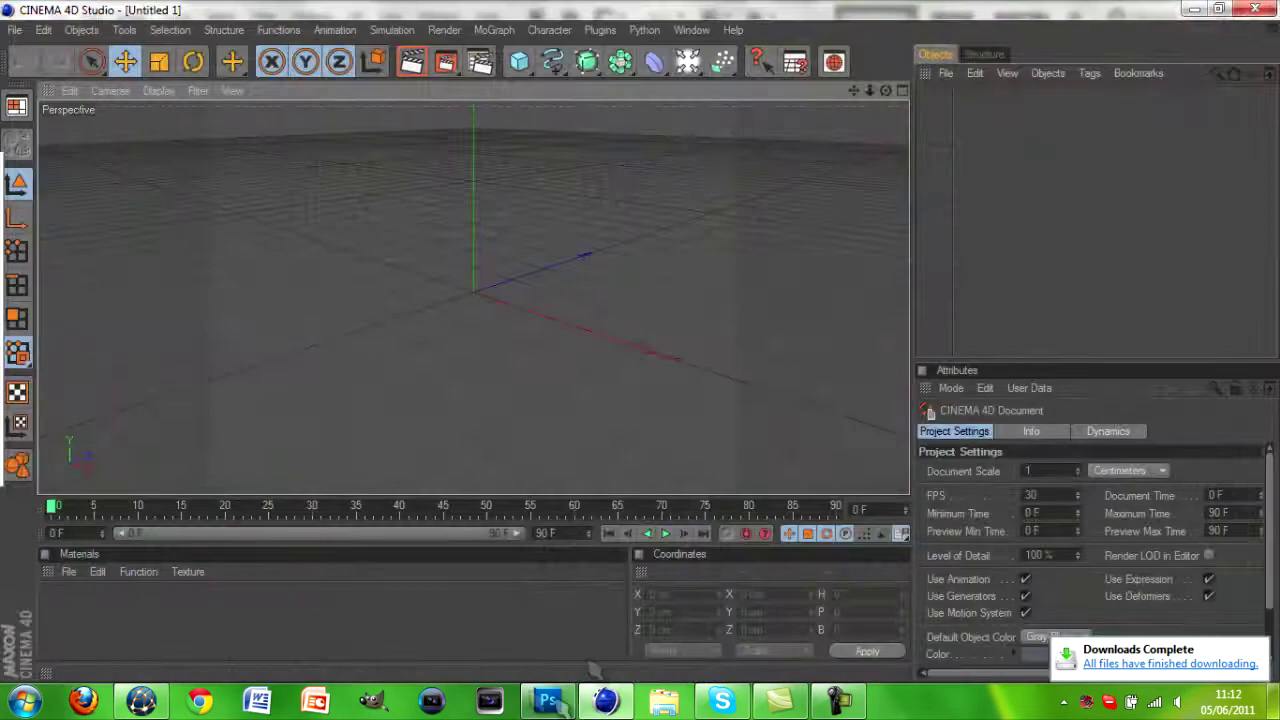
Switch to Photoshop and open noob_saibot_render.png
left_click(43, 17)
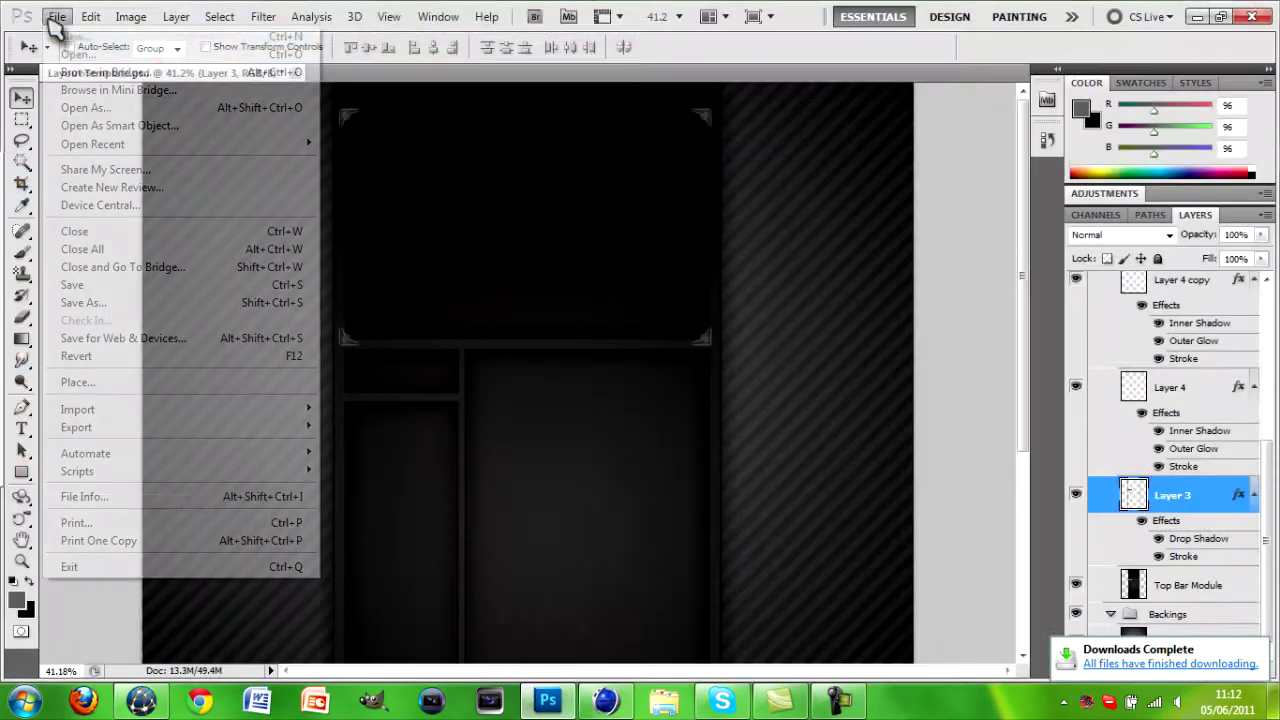
left_click(66, 66)
left_click(1014, 69)
scroll(930, 225, "down", 3)
scroll(930, 225, "up", 3)
double_click(905, 292)
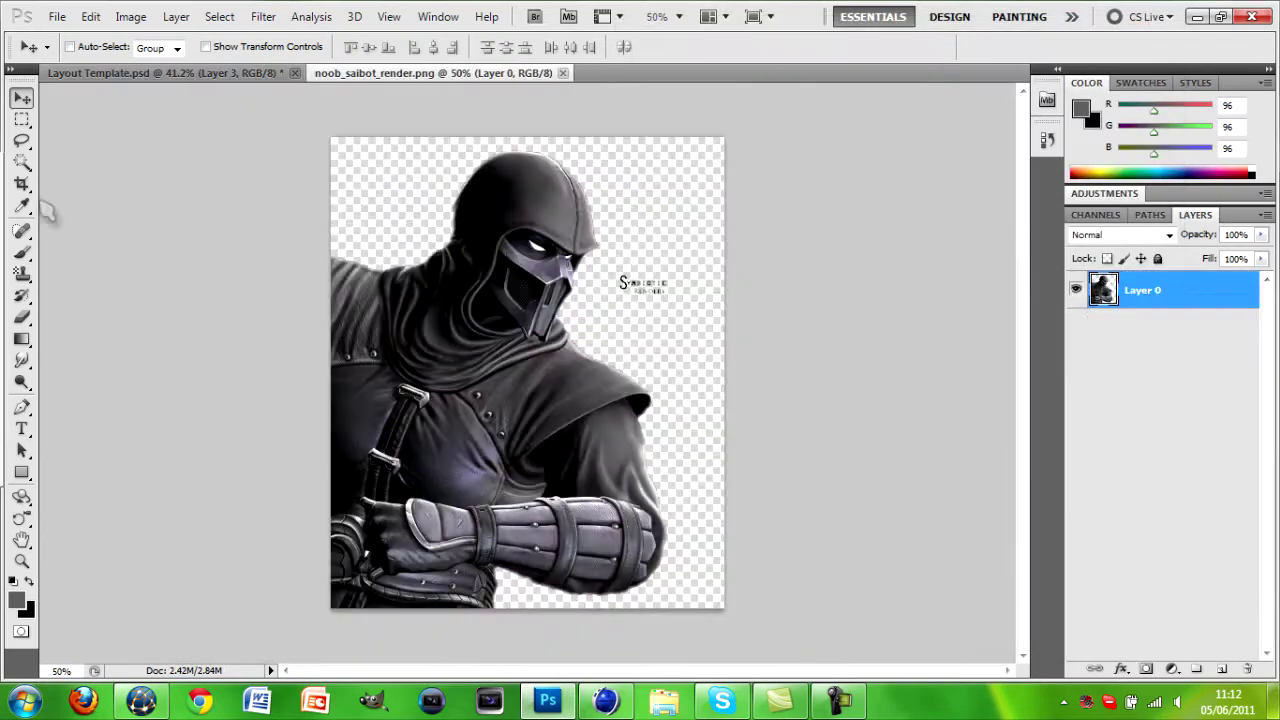
Erase the small Symbiotic Renders watermark beside the character with the Eraser
key("b")
left_click(96, 47)
left_click(650, 285)
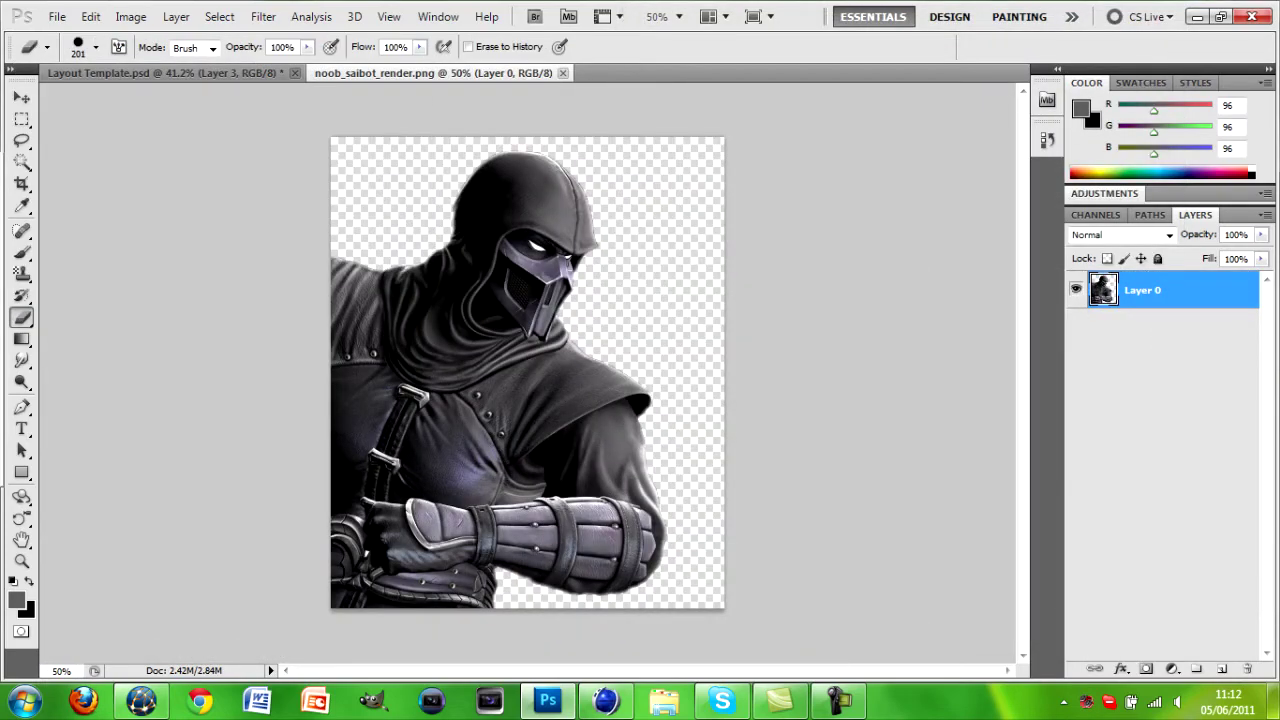
Select the character by inverting a Magic Wand selection of the transparent area, and copy it into Layout Template.psd
left_click(22, 164)
left_click(412, 196)
left_click(225, 17)
left_click(235, 92)
key("ctrl+c")
left_click(226, 73)
key("ctrl+v")
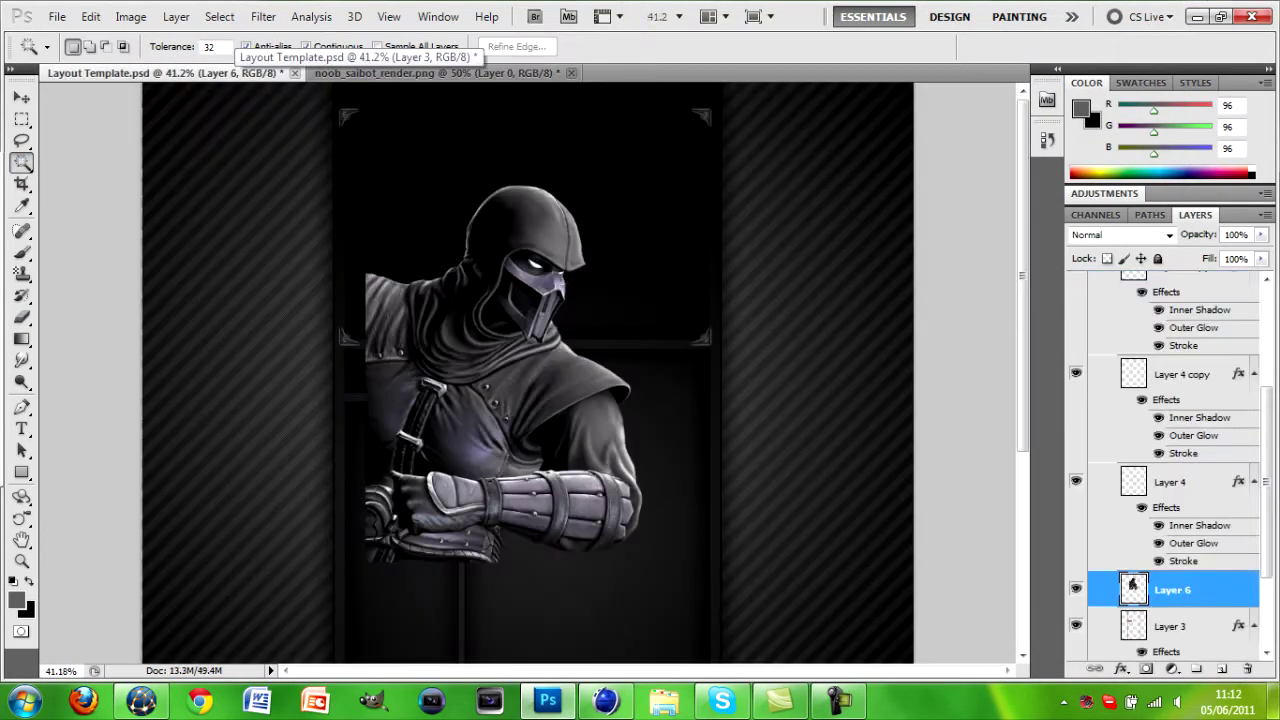
Move the character's layer below Layer 3 and scale the character down to a small figure
left_click_drag(1266, 494, 1271, 563)
left_click_drag(1200, 457, 1214, 605)
left_click(22, 98)
left_click_drag(520, 420, 565, 427)
left_click(90, 17)
mouse_move(305, 381)
left_click(391, 407)
left_click_drag(420, 196, 584, 383)
key("Return")
Place the character beside the top module's outer right edge and move its layer beneath Top Bar Module so it peeks out from behind
left_click_drag(649, 453, 728, 229)
left_click_drag(1172, 586, 1172, 636)
mouse_move(755, 250)
left_mouse_down()
mouse_move(809, 241)
mouse_move(745, 250)
left_mouse_up()
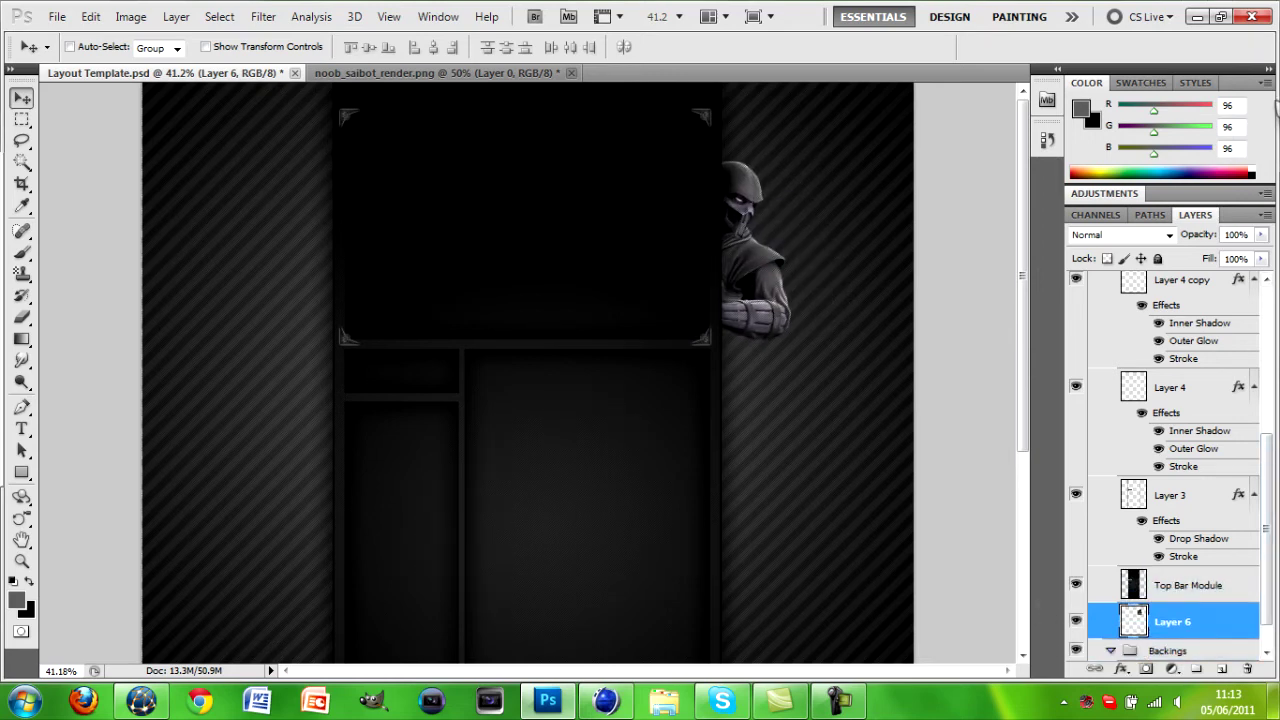
Try the Soft Light blend mode on the character's layer, and settle on Overlay with 56% opacity
left_click(1166, 237)
left_click(1142, 158)
left_click(1146, 237)
left_click(1134, 248)
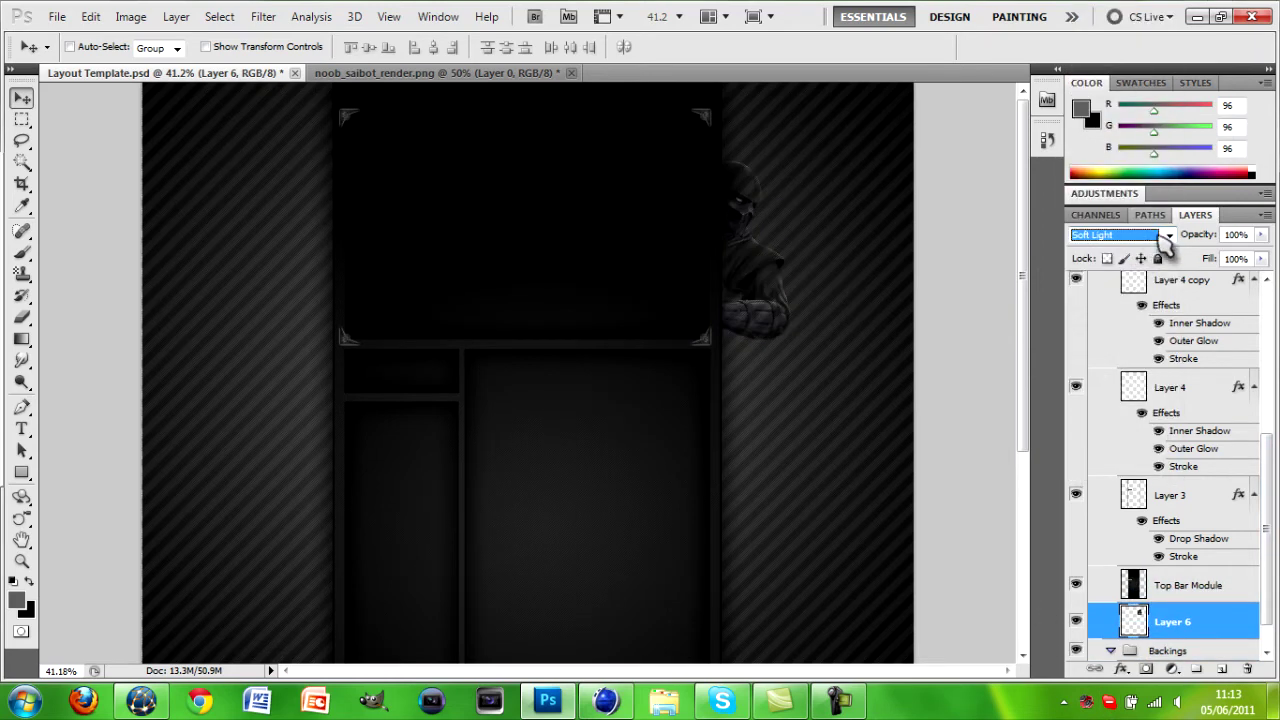
left_click(1160, 235)
left_click(1130, 231)
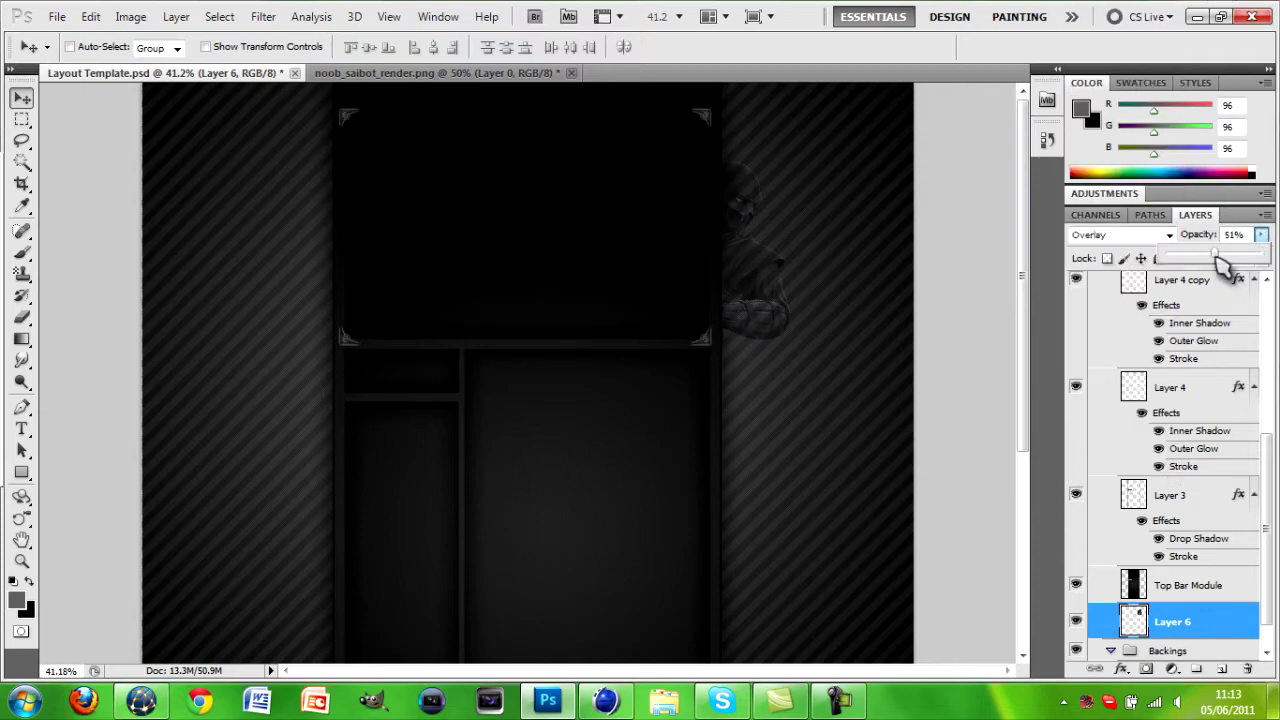
left_click_drag(1023, 266, 1047, 637)
left_click_drag(1268, 567, 1272, 630)
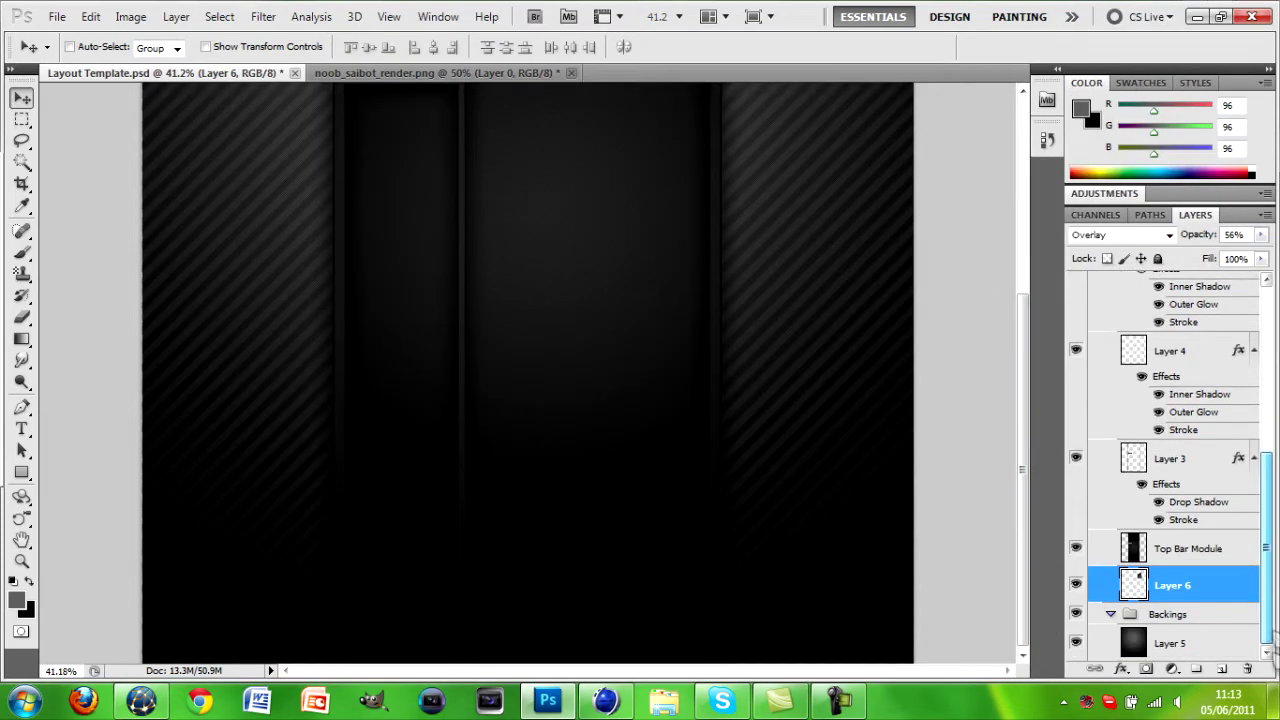
left_click_drag(1024, 467, 1039, 267)
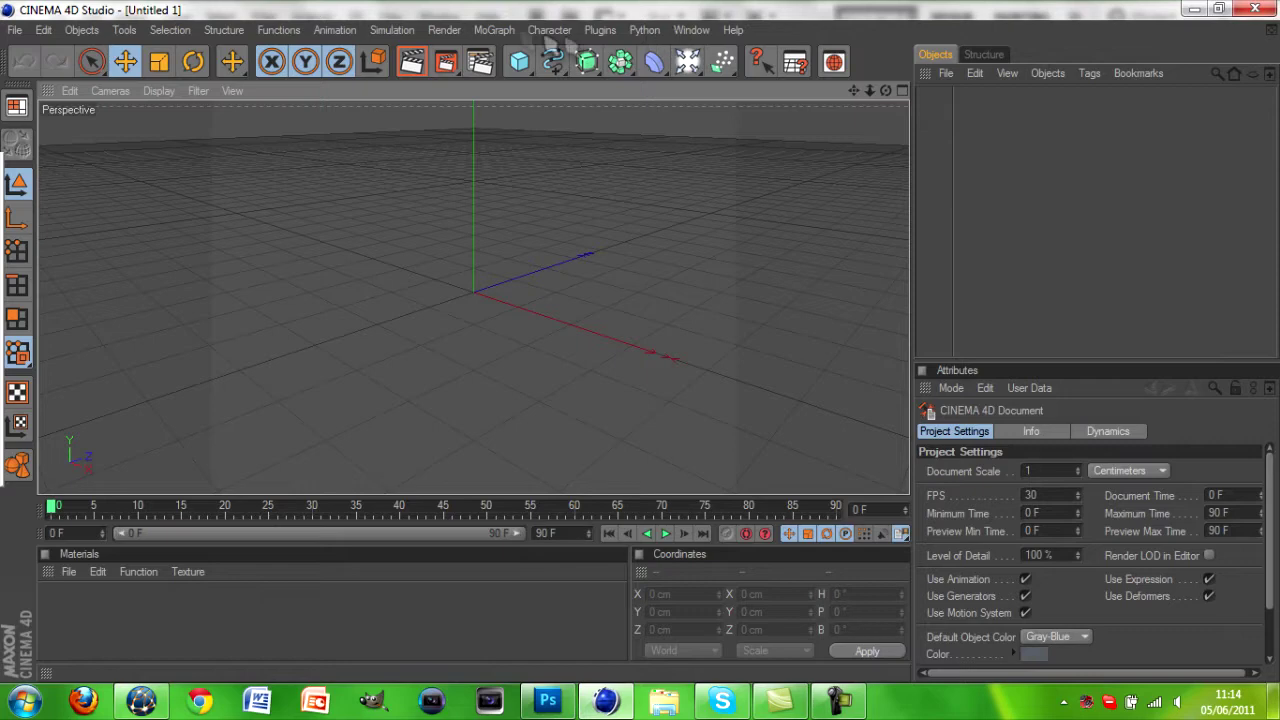
Add a MoText object reading NOOB and choose a bold sans-serif font for it
left_click(494, 29)
left_click(520, 117)
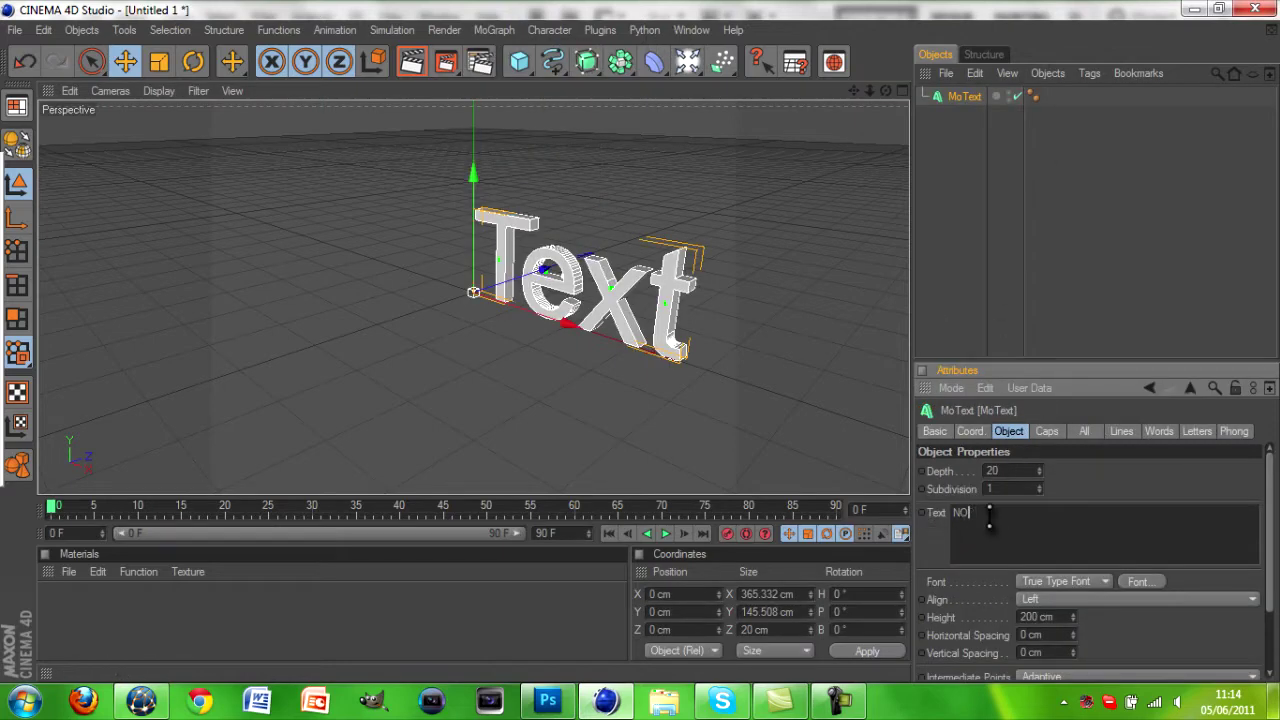
left_click(1140, 582)
left_click_drag(187, 205, 193, 233)
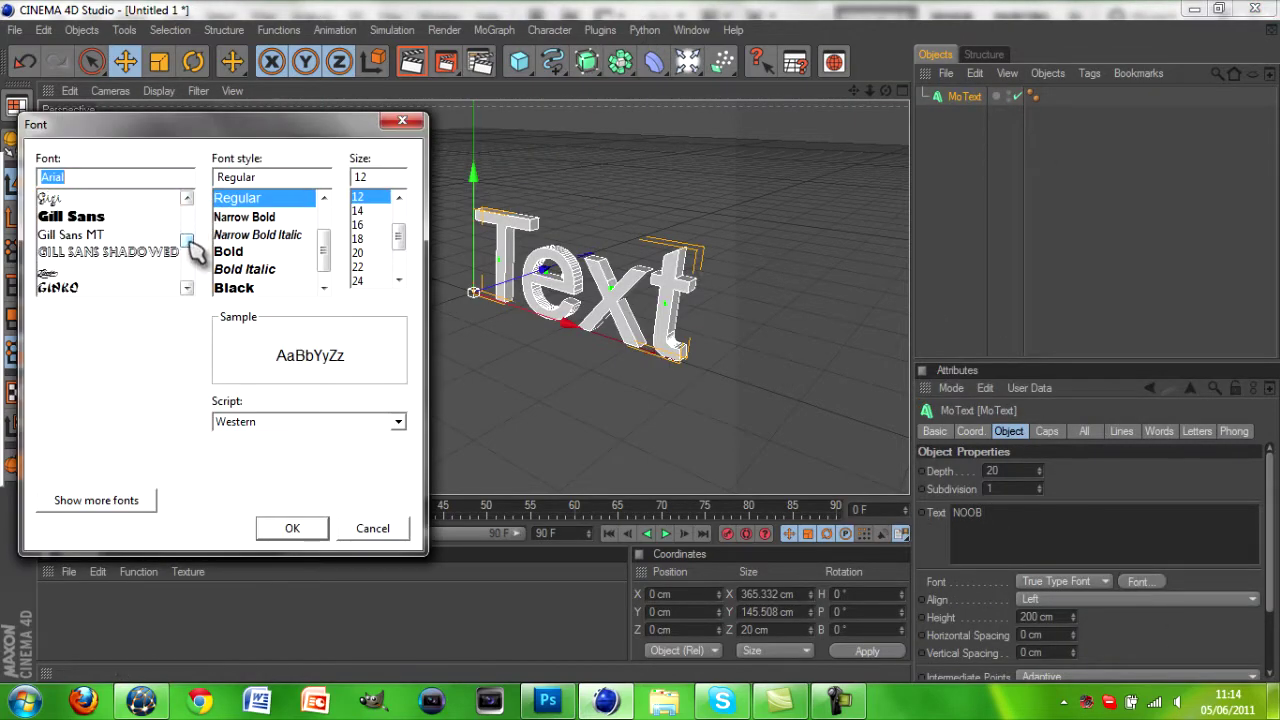
left_click(70, 199)
left_click(290, 527)
Set the NOOB text's extrusion depth to 80 cm and view it from the front
left_click_drag(885, 91, 805, 92)
left_click(992, 473)
type("80")
key("Return")
left_click_drag(860, 139, 903, 193)
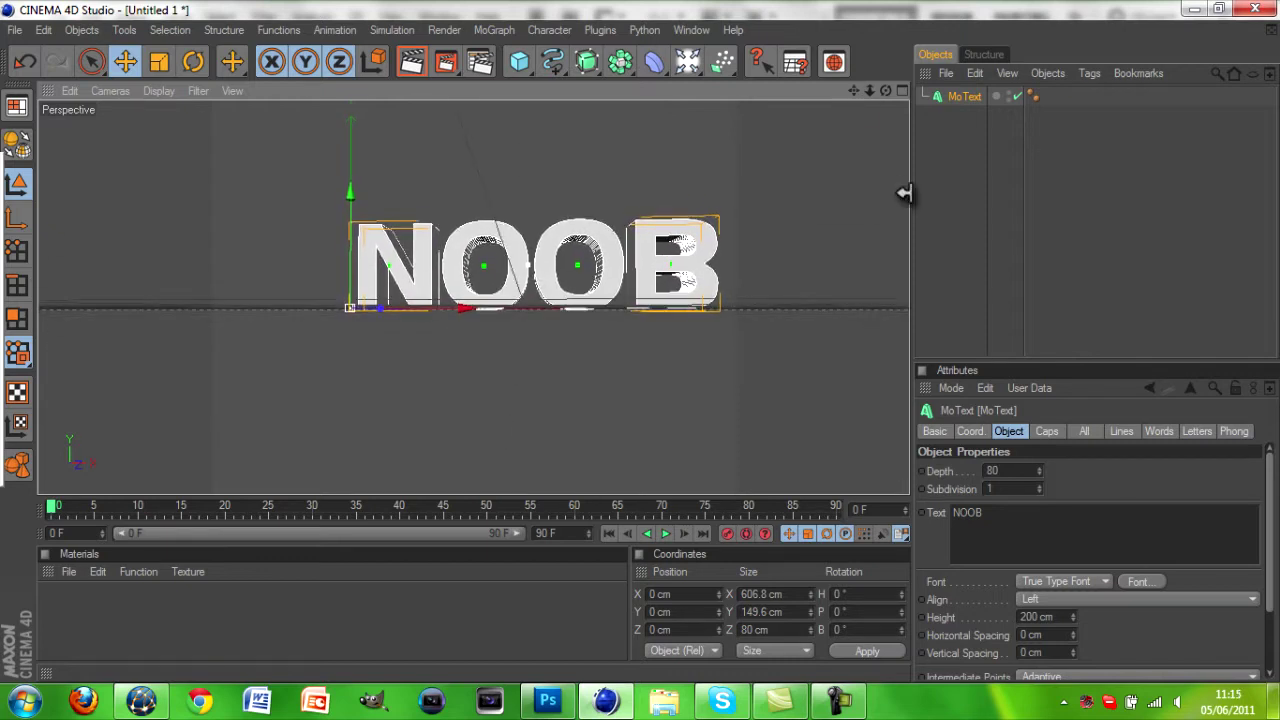
Load a material preset set containing Dark Grunge, Chrome and other shaders into the scene
left_click(69, 571)
left_click(142, 447)
double_click(225, 152)
Convert the MoText object to editable geometry, pull out the four letters as separate objects and delete the leftover parent objects
left_click(968, 98)
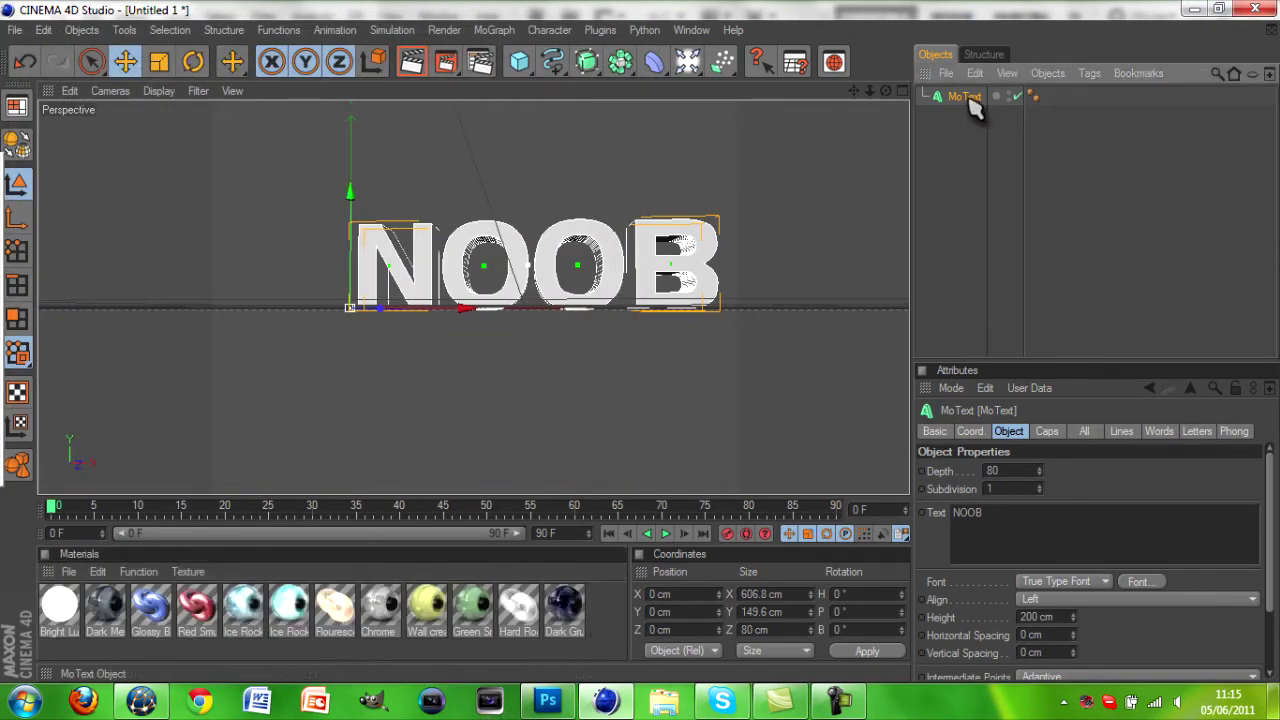
left_click(929, 94)
left_click(950, 97)
key("c")
left_click(923, 97)
left_click(933, 115)
left_click(944, 134)
left_click_drag(1072, 224, 961, 88)
left_click_drag(1010, 254, 942, 164)
key("Delete")
Rotate the N to a heading of about -12° and the B to about 17° so they angle in opposite directions
left_click(954, 97)
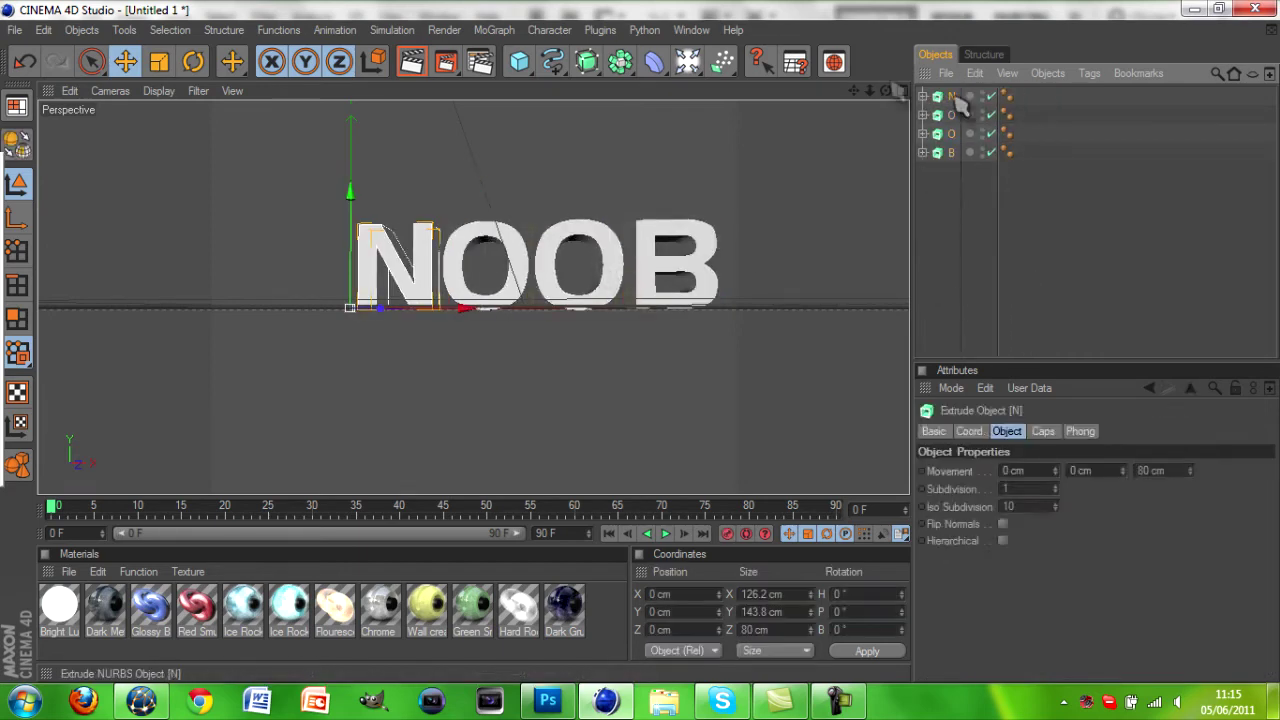
left_click(196, 65)
left_click_drag(394, 305, 352, 290)
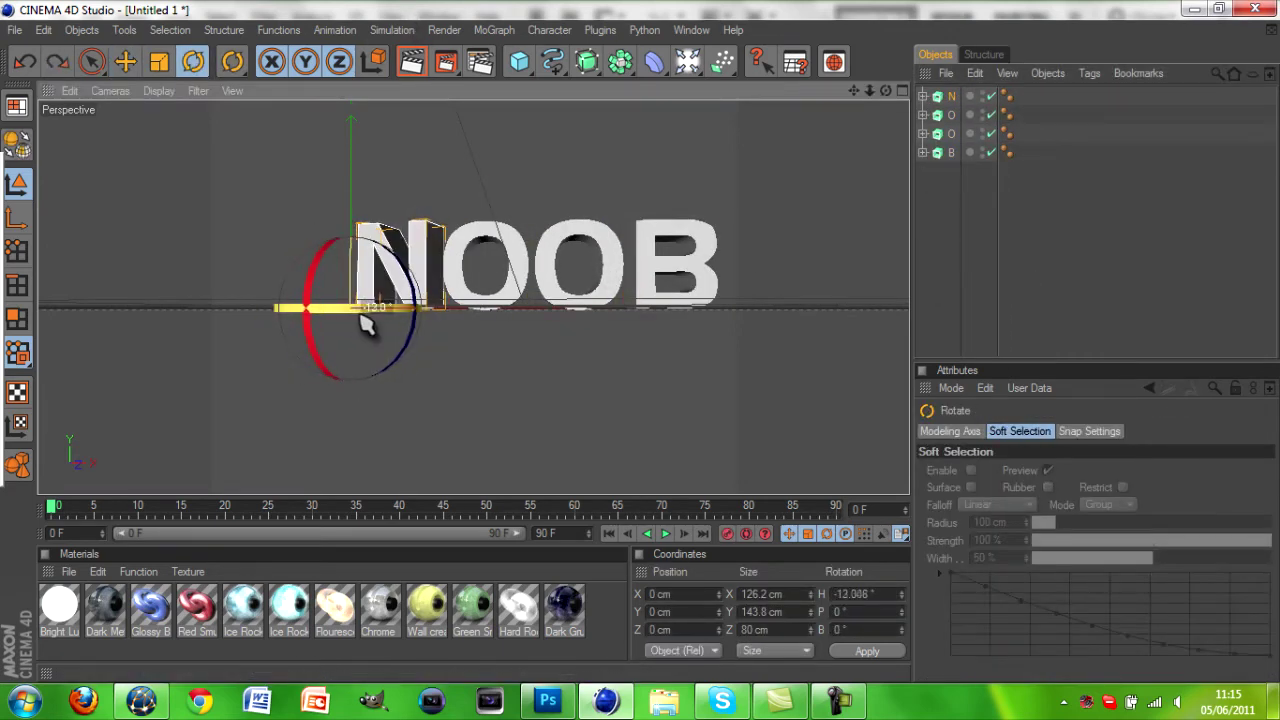
left_click(952, 154)
left_click_drag(599, 310, 642, 313)
left_click(126, 62)
mouse_move(886, 91)
left_mouse_down()
mouse_move(990, 98)
mouse_move(895, 104)
mouse_move(872, 84)
left_mouse_up()
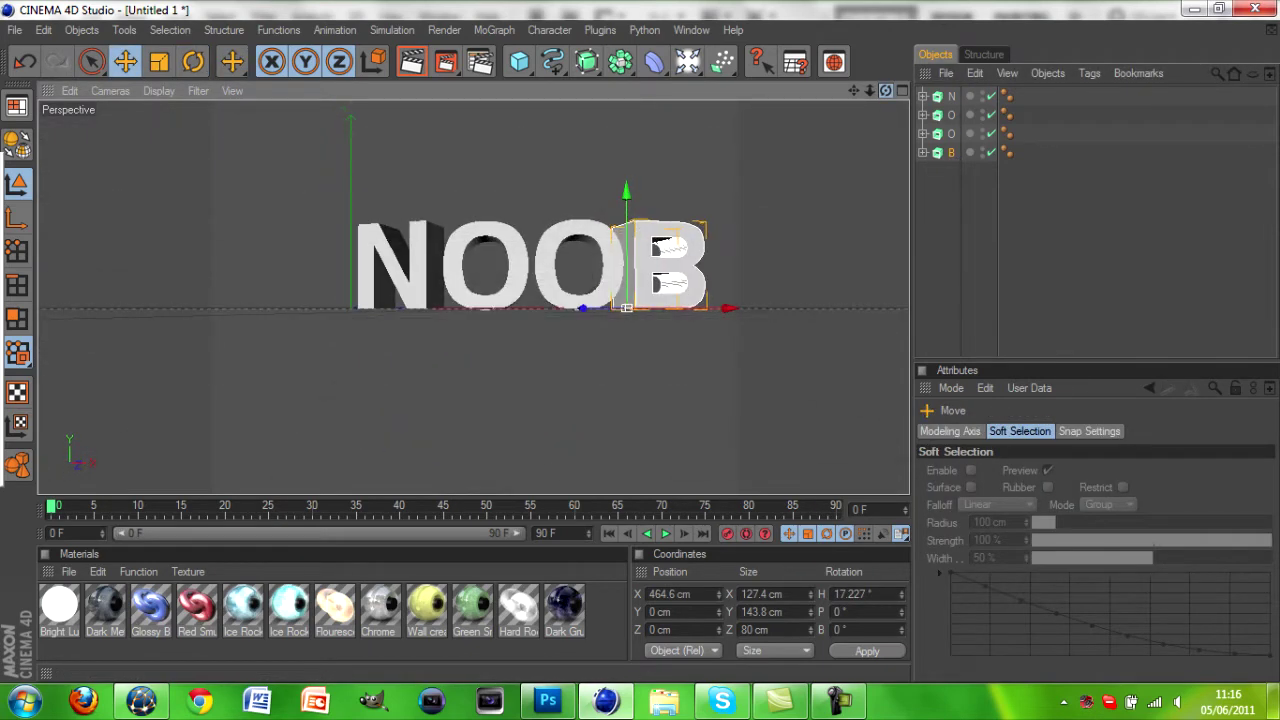
Tilt the first O to a pitch of about -5°
left_click(951, 122)
key("r")
left_click(438, 278)
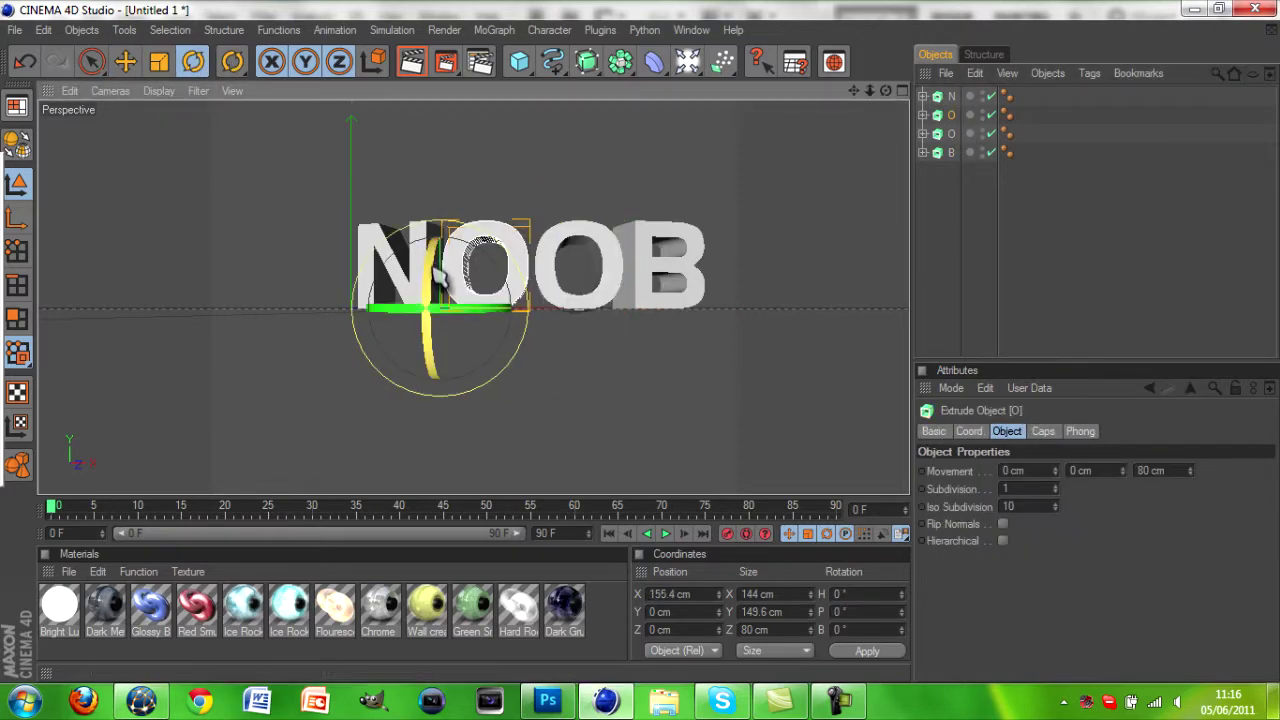
left_click(940, 253)
Apply the Dark Grunge material to all four letters and preview the render
left_click_drag(564, 605, 1027, 115)
left_click_drag(1027, 115, 1027, 152)
left_click(410, 64)
Set the render output to 1280 x 720 pixels and configure the save and anti-aliasing options
left_click(480, 62)
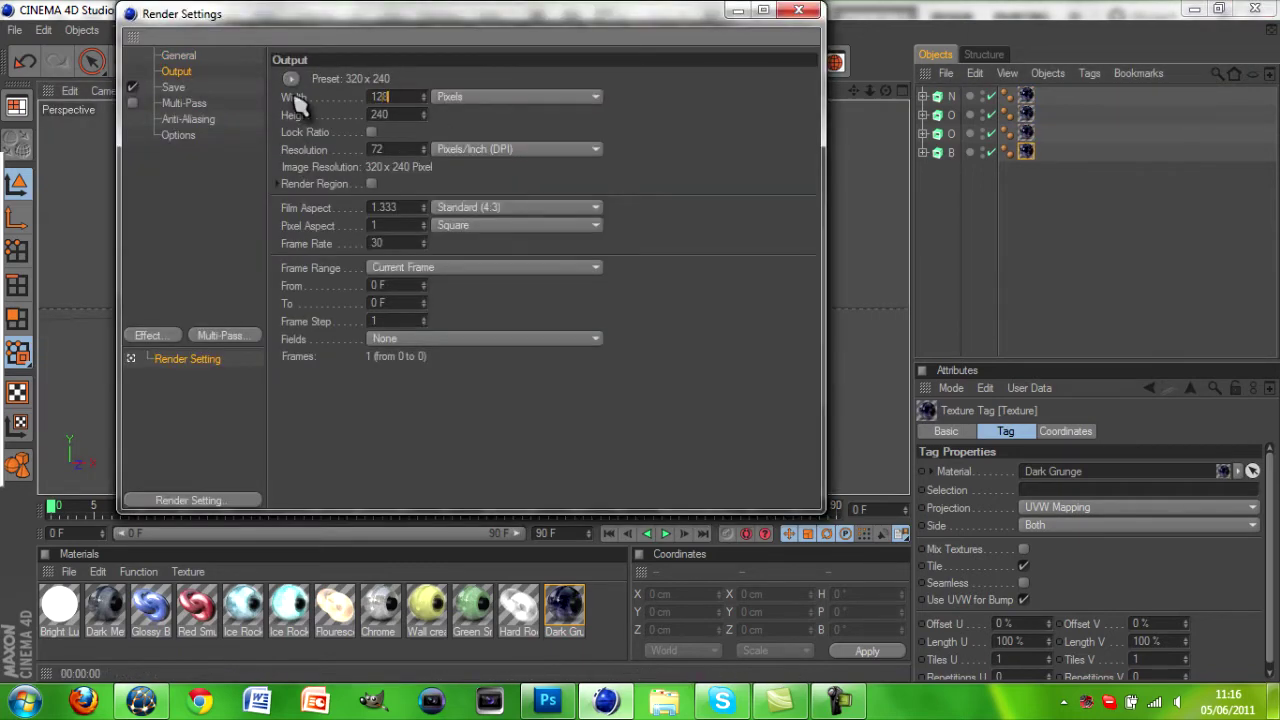
left_click(173, 87)
left_click(457, 130)
left_click(428, 306)
left_click(188, 119)
left_click(448, 133)
Add two effects to the render settings, including Global Illumination, and close the settings
left_click(178, 135)
left_click(148, 335)
left_click(205, 475)
left_click(148, 335)
left_click(231, 457)
left_click(799, 10)
Tilt the second O to a pitch of about -4°
left_click_drag(854, 91, 793, 90)
left_click(960, 133)
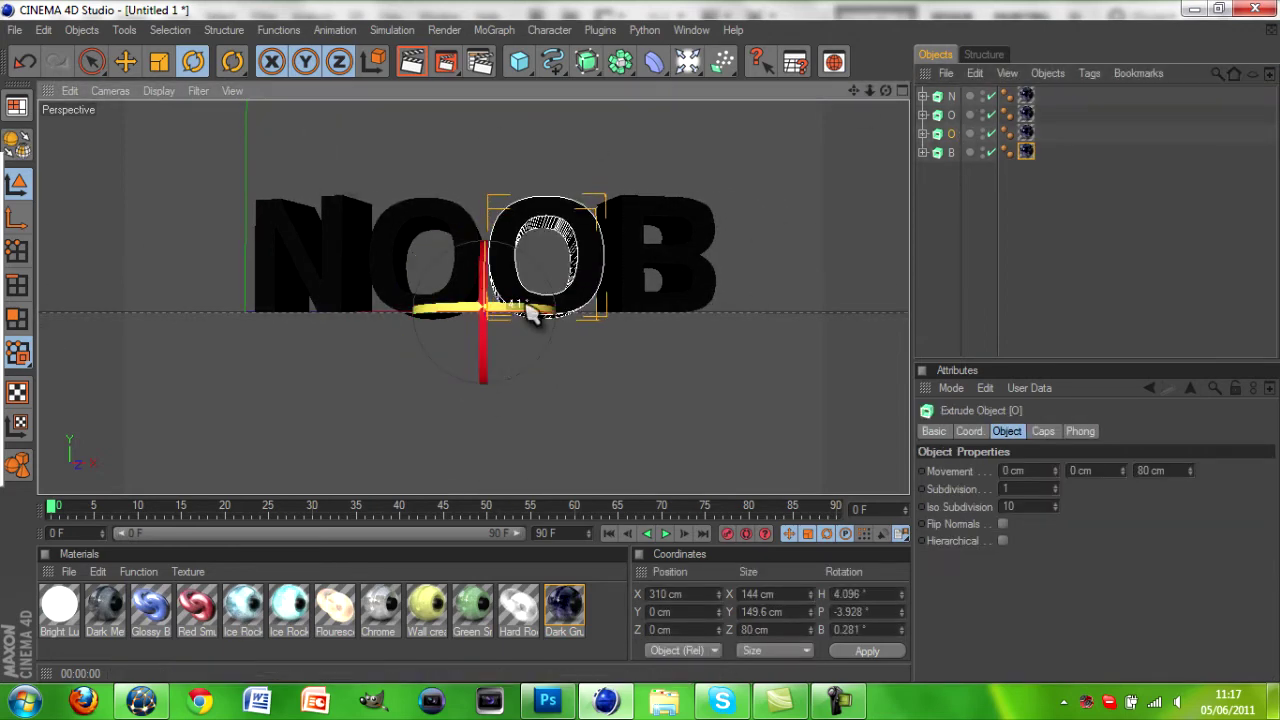
left_click(1045, 224)
left_click(950, 134)
left_click(1030, 245)
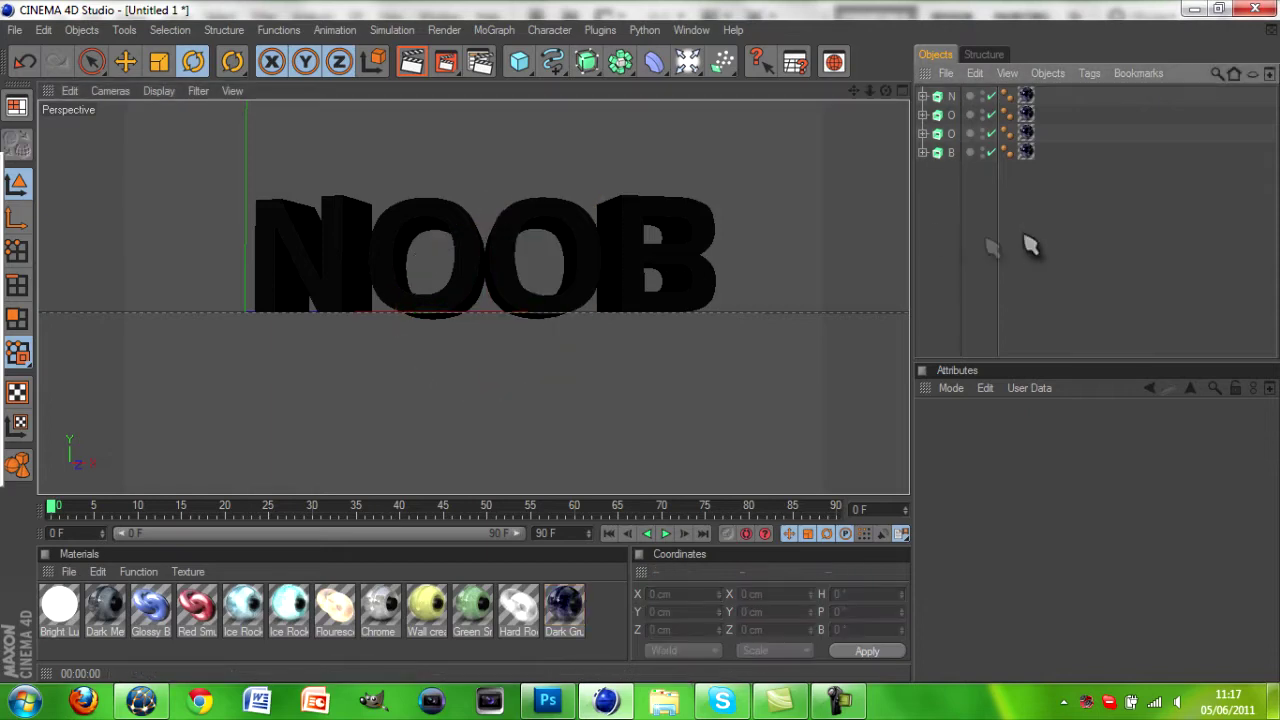
Replace Dark Grunge with the "Dark Me…" material on all four letters and preview the render
left_click_drag(110, 606, 1030, 152)
key("Delete")
left_click(1027, 115)
key("Delete")
left_click(1027, 153)
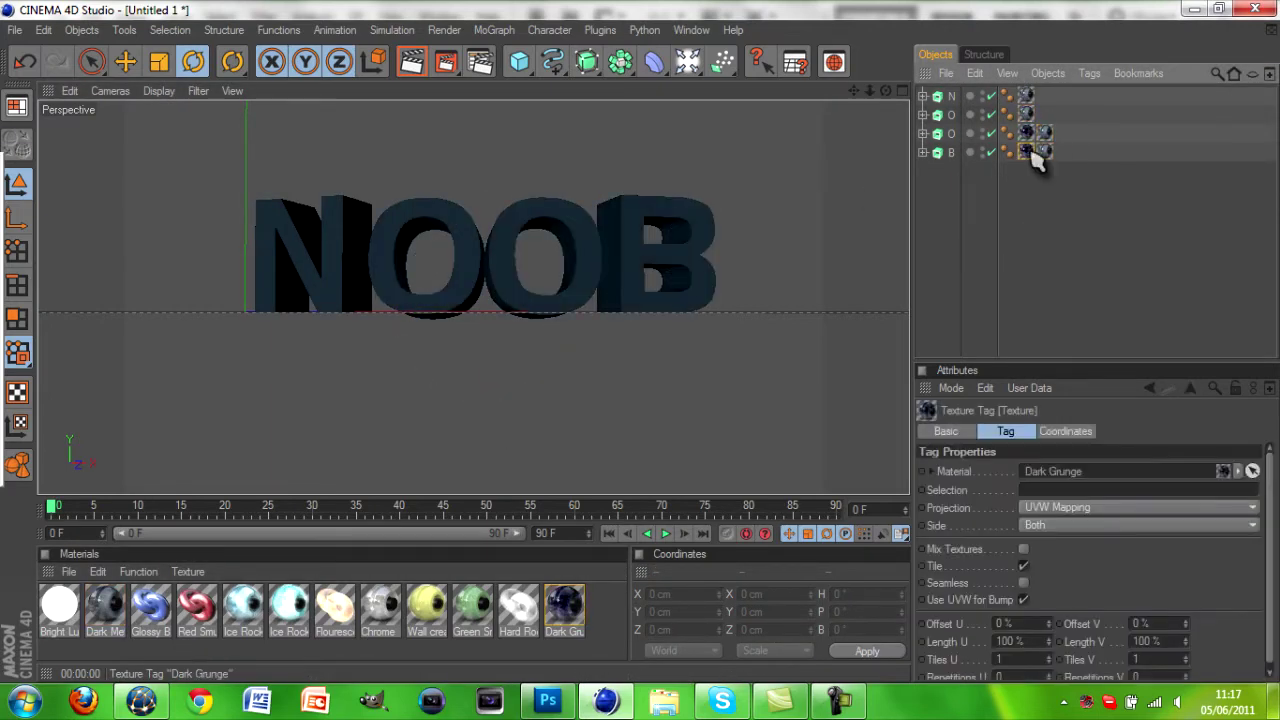
key("Delete")
left_click(411, 62)
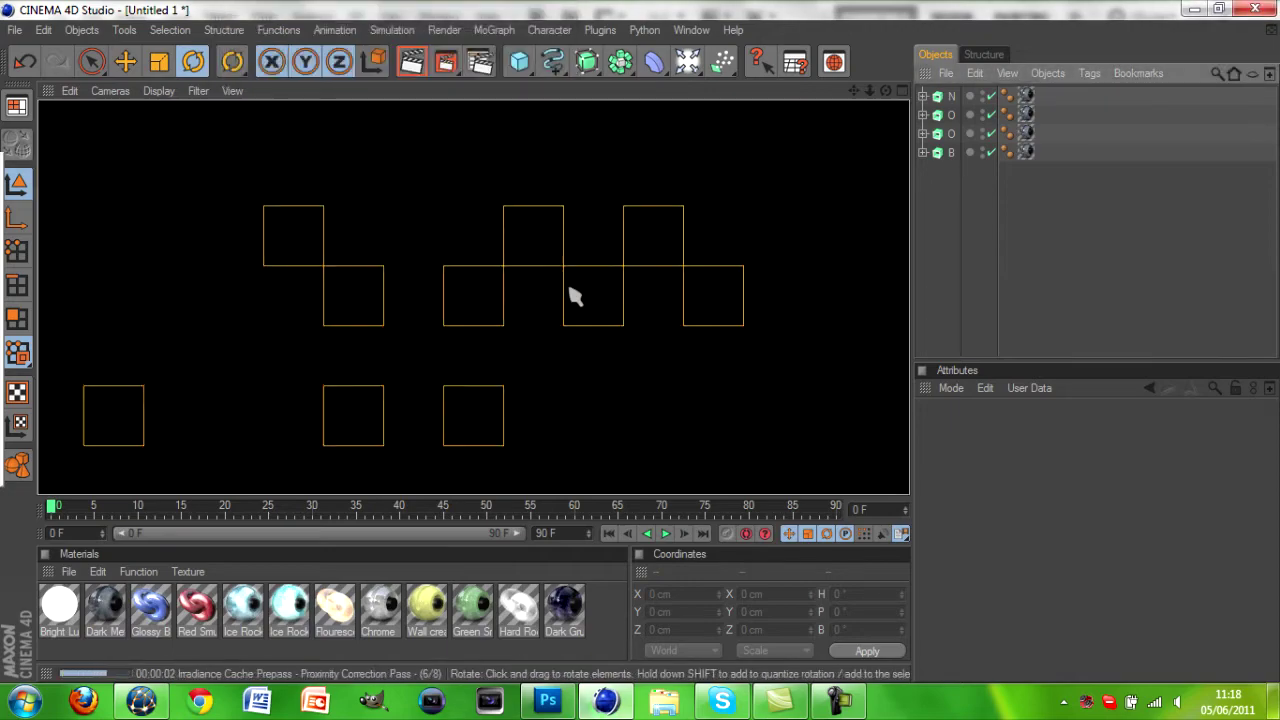
left_click(570, 290)
Load a second material preset set with glass, wood and leather, and add a Sky object
left_click(126, 62)
left_click(69, 572)
left_click(122, 446)
double_click(228, 288)
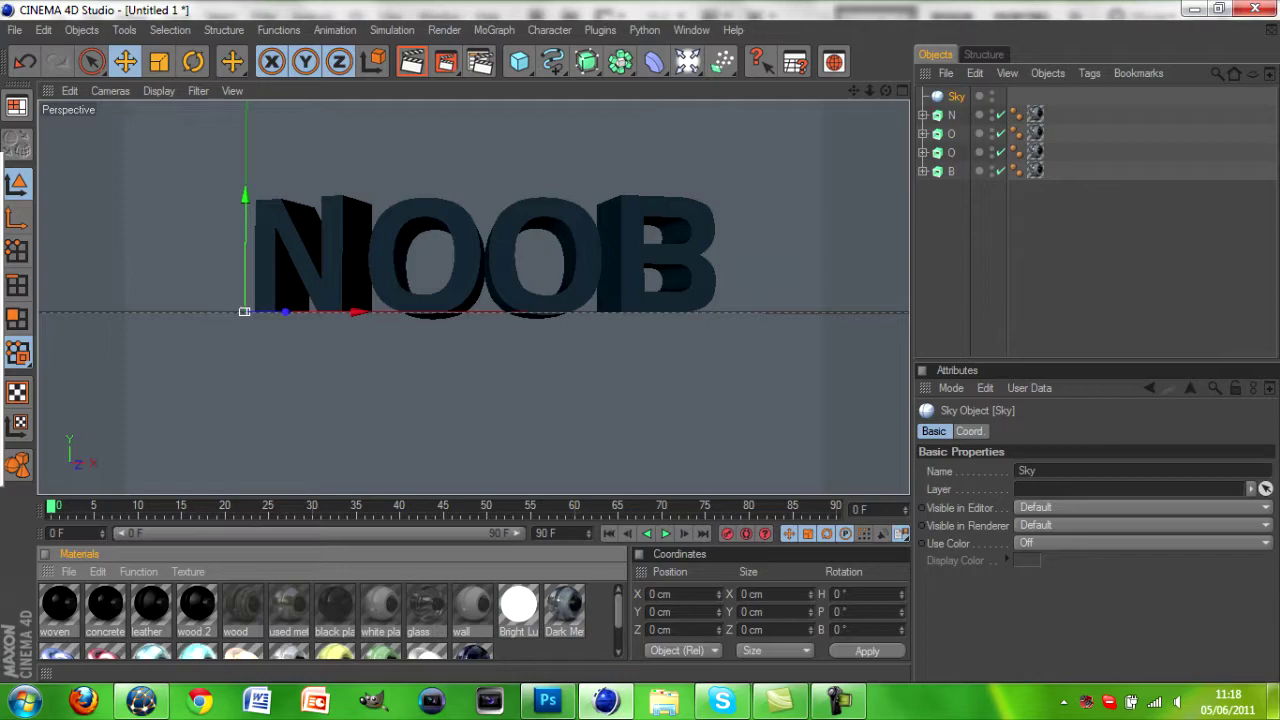
Apply the glass material to the Sky object and preview the render
left_click_drag(426, 606, 956, 97)
left_click(411, 63)
left_click(394, 292)
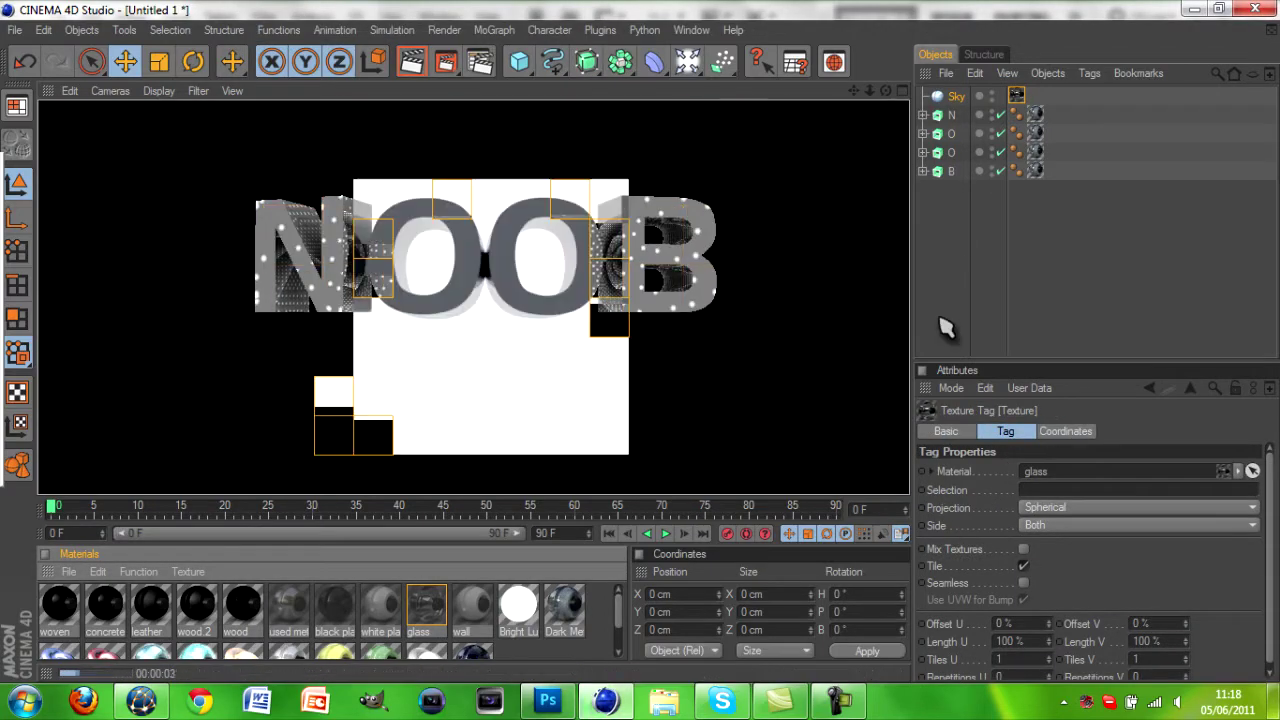
left_click(946, 328)
Put the Dark Grunge material back on all four letters in place of the previous one, and preview the render
scroll(562, 605, "down", 2)
left_click_drag(488, 620, 1054, 152)
key("ctrl+z")
left_click_drag(1054, 152, 1036, 115)
left_click(1054, 133)
left_click(1037, 133)
key("Delete")
left_click(1037, 153)
key("Delete")
left_click(411, 63)
left_click(400, 293)
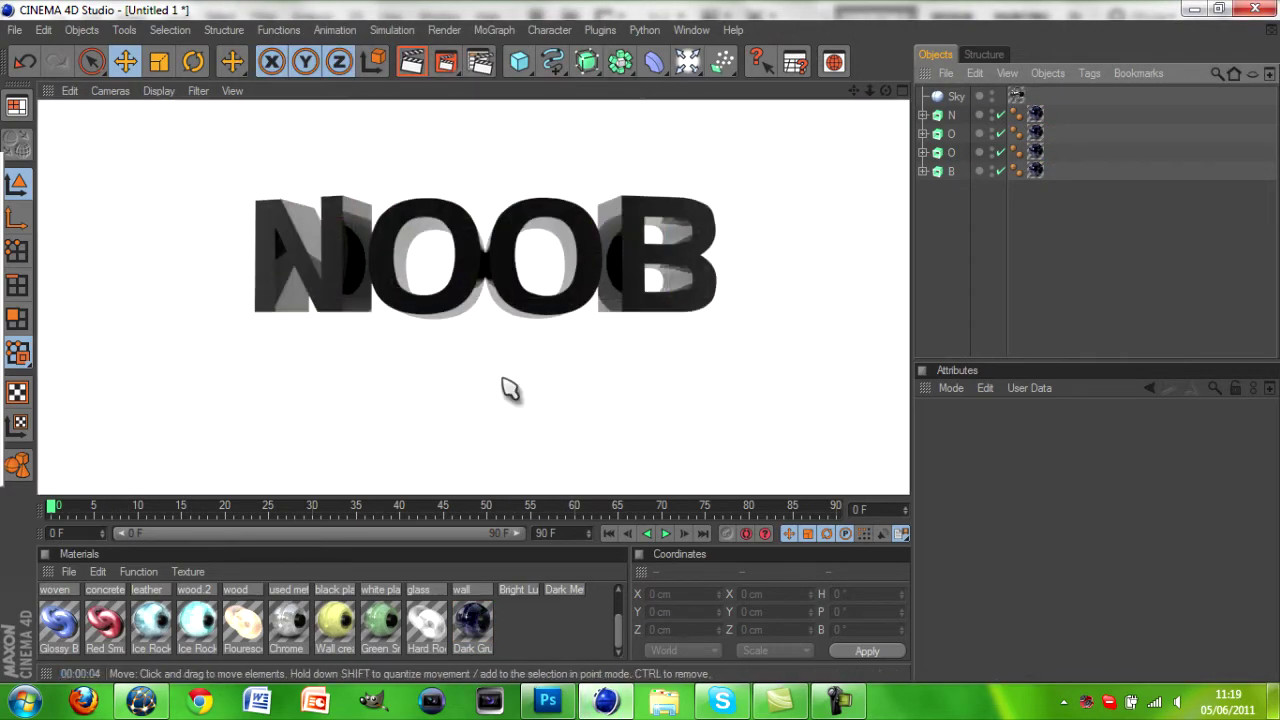
Move the N outward to X about -20 cm and the B to X about 493.5 cm, and preview the render
left_click(951, 114)
left_click(951, 171)
left_click_drag(713, 312, 737, 312)
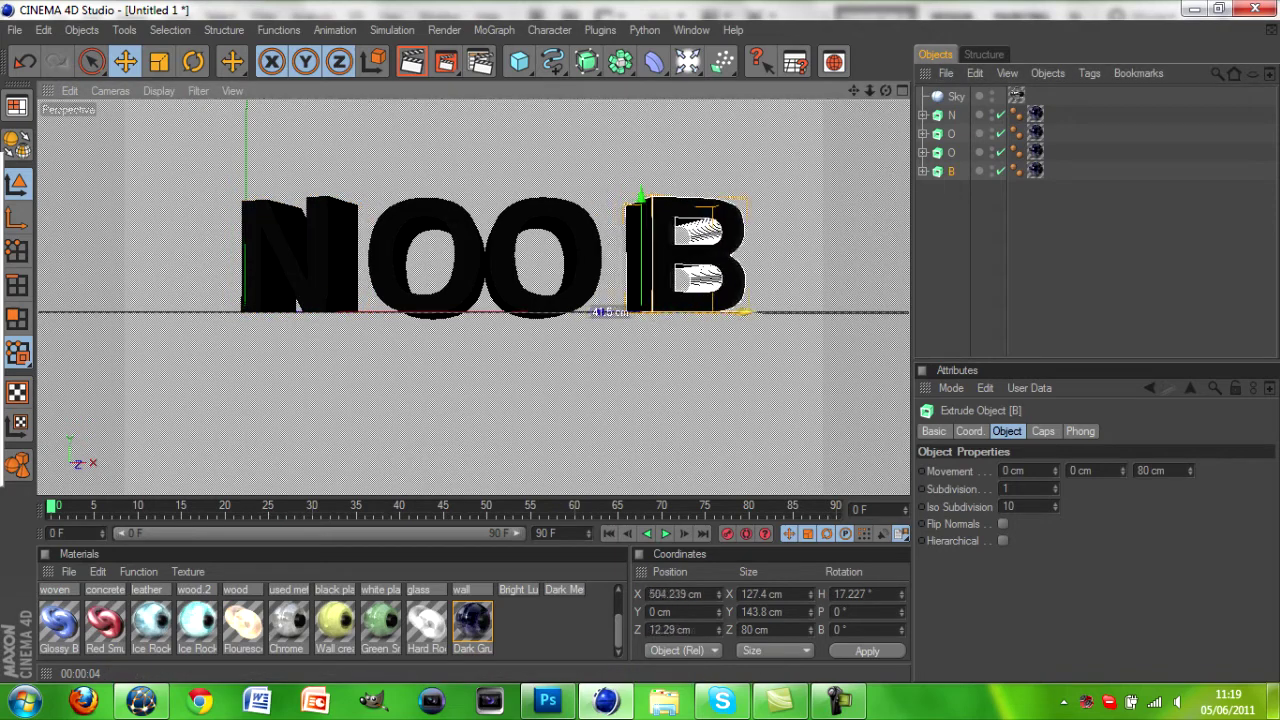
left_click(413, 62)
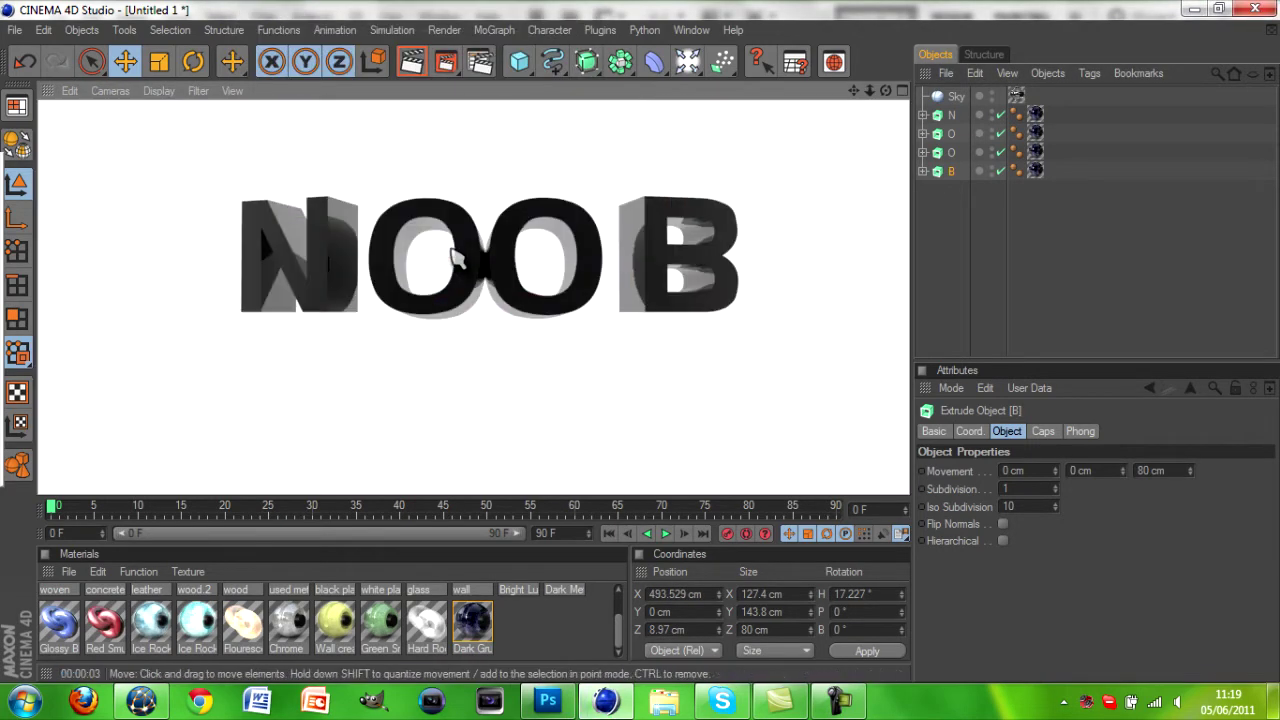
Rotate the N to a heading of about -2° and turn the B to face further forward
left_click(953, 114)
key("r")
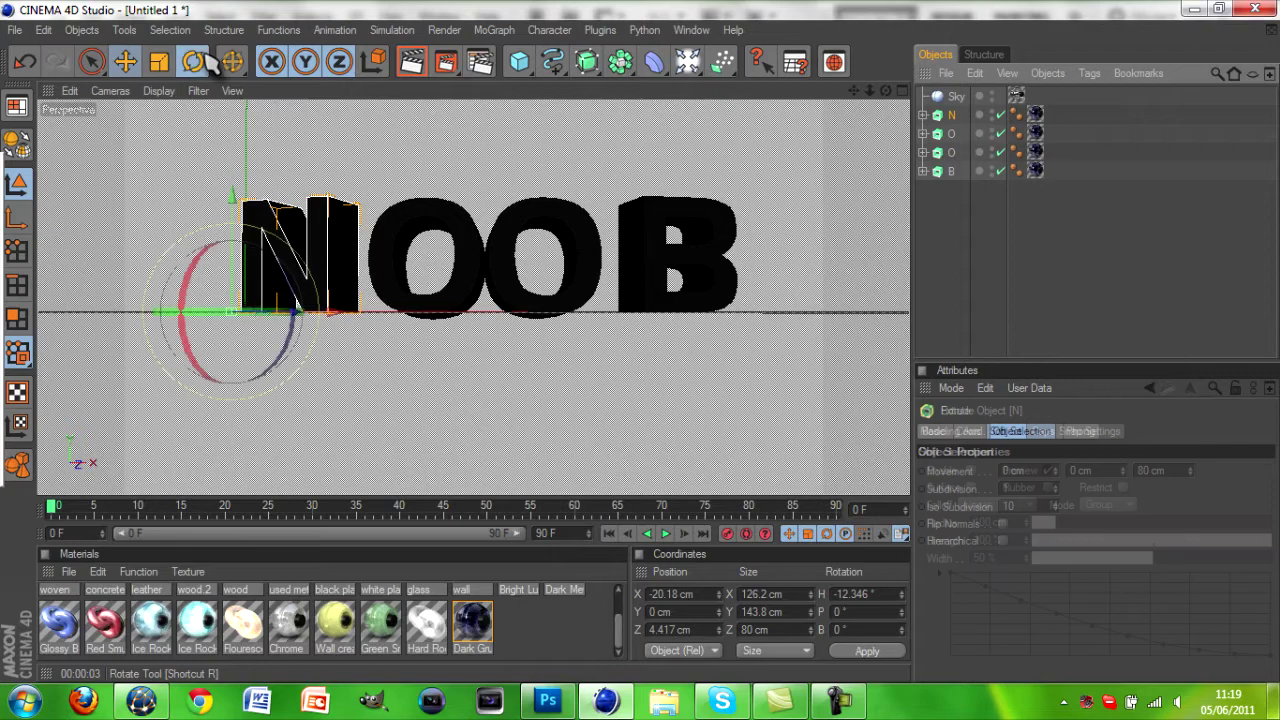
left_click(965, 172)
left_click(413, 62)
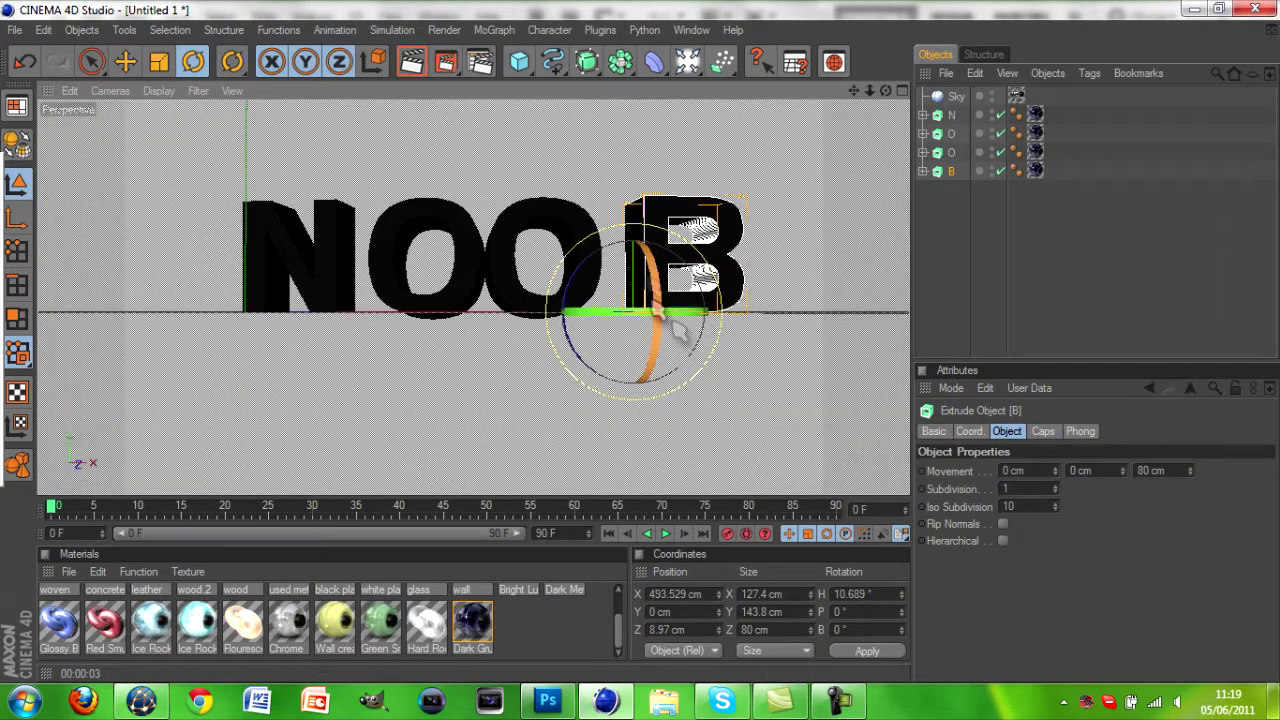
Move the B closer to the Os and the N to X about -9.3 cm, and preview the render
key("e")
left_click(293, 299)
left_click_drag(343, 311, 354, 311)
left_click(412, 62)
left_click(380, 290)
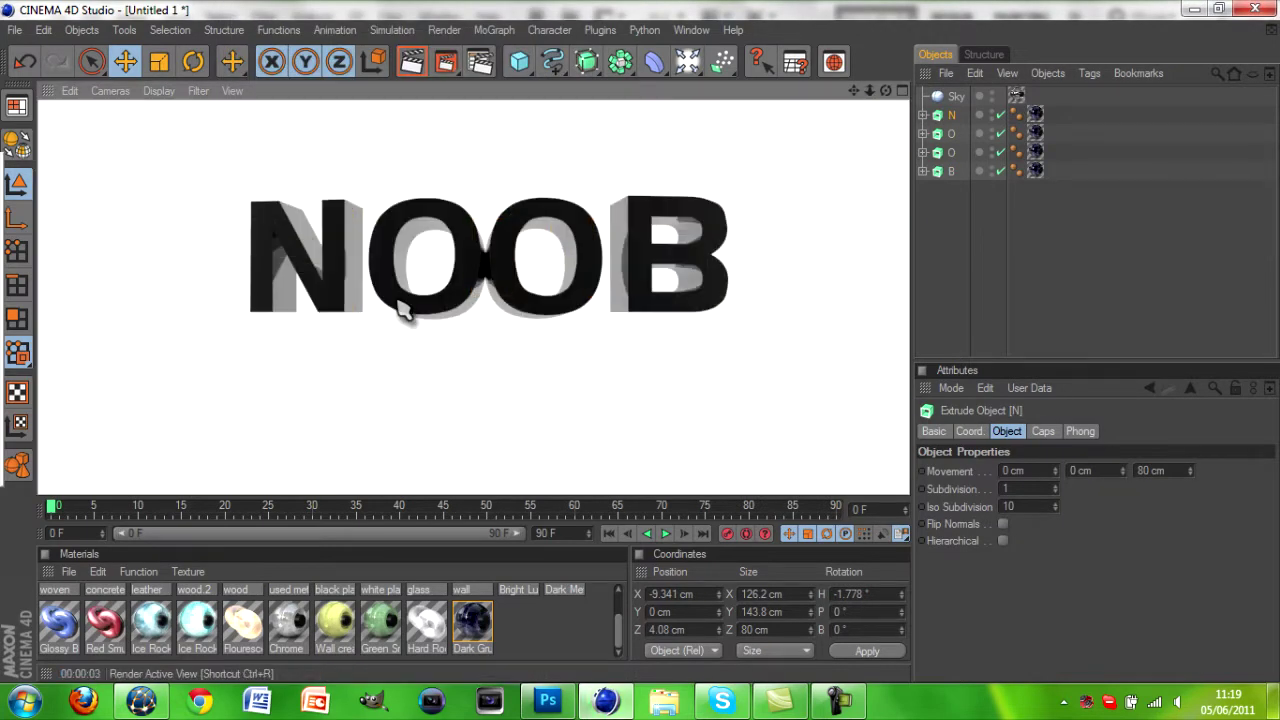
Start a 1280 x 720 render of the scene in the Picture Viewer
left_click(402, 307)
left_click(446, 62)
left_click(412, 291)
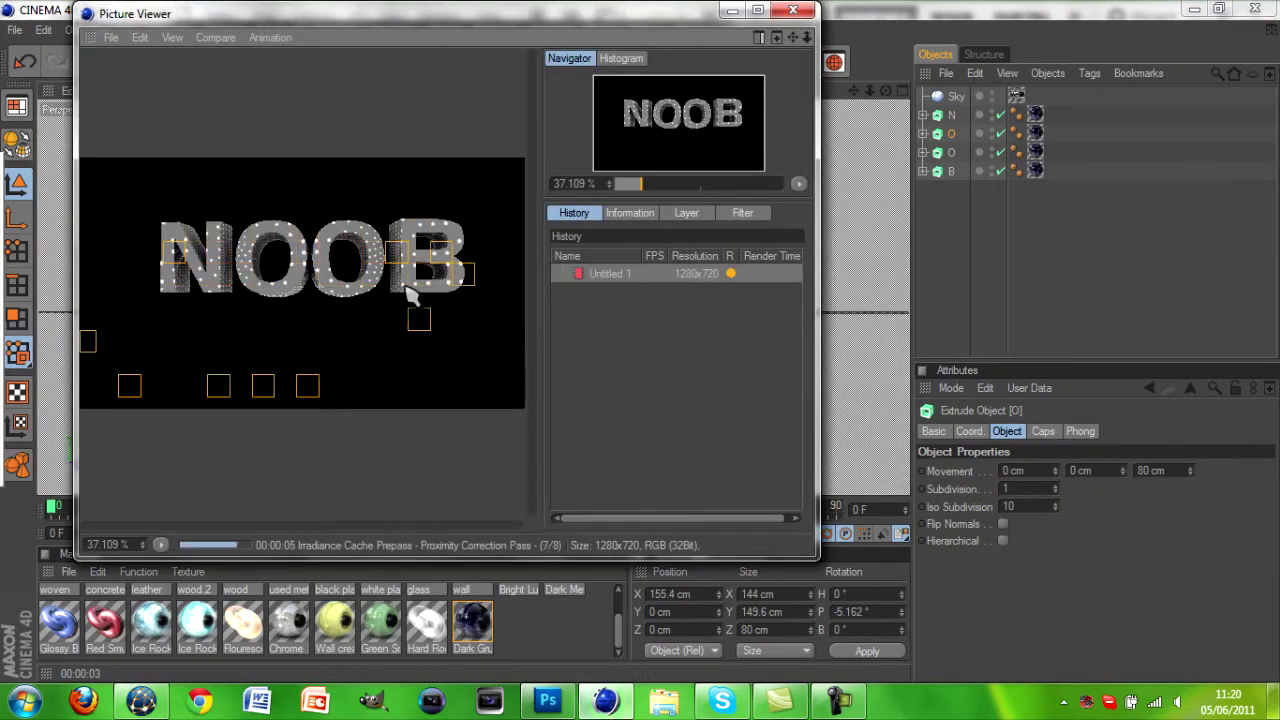
left_click(797, 12)
Set the N's Dark Grunge texture to Cubic projection and turn on Seamless
left_click(1043, 431)
left_click(1035, 113)
left_click(1130, 507)
left_click(1030, 582)
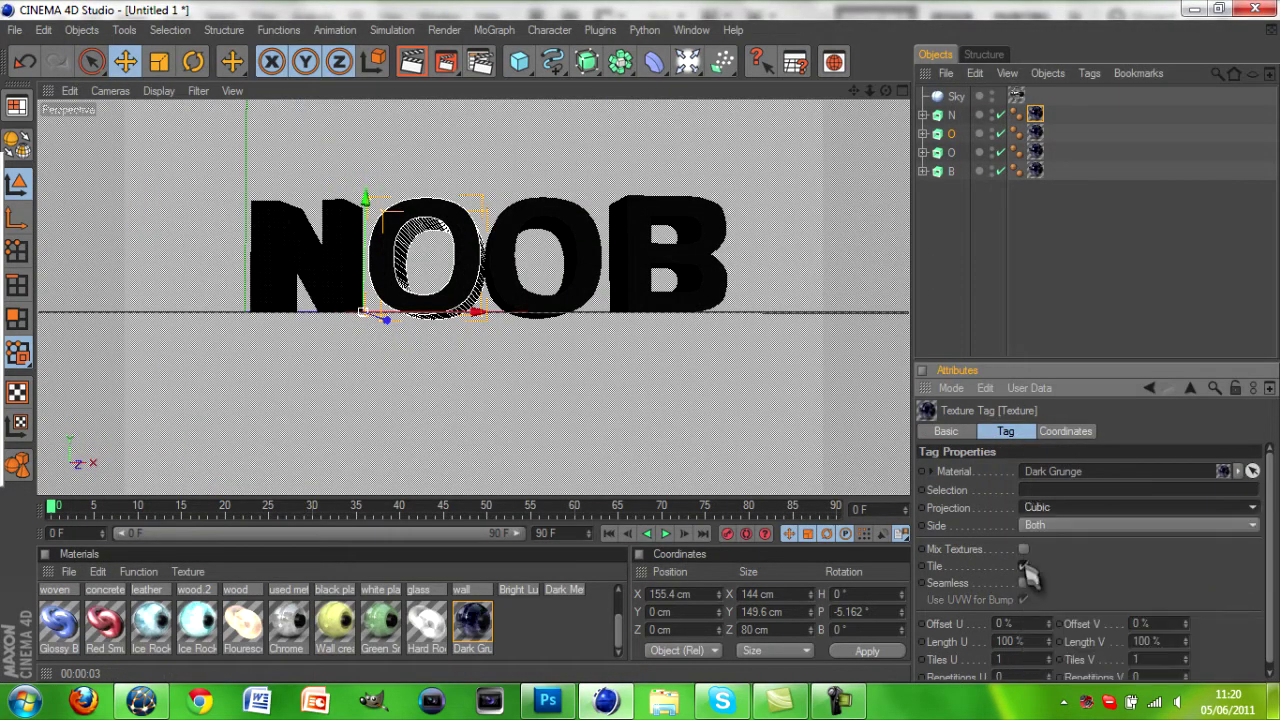
Replace the texture tags on both Os and the B with copies of the N's cubic Dark Grunge tag, and preview the render
left_click(1036, 133)
key("Delete")
left_click(1036, 152)
key("Delete")
left_click(1036, 171)
key("Delete")
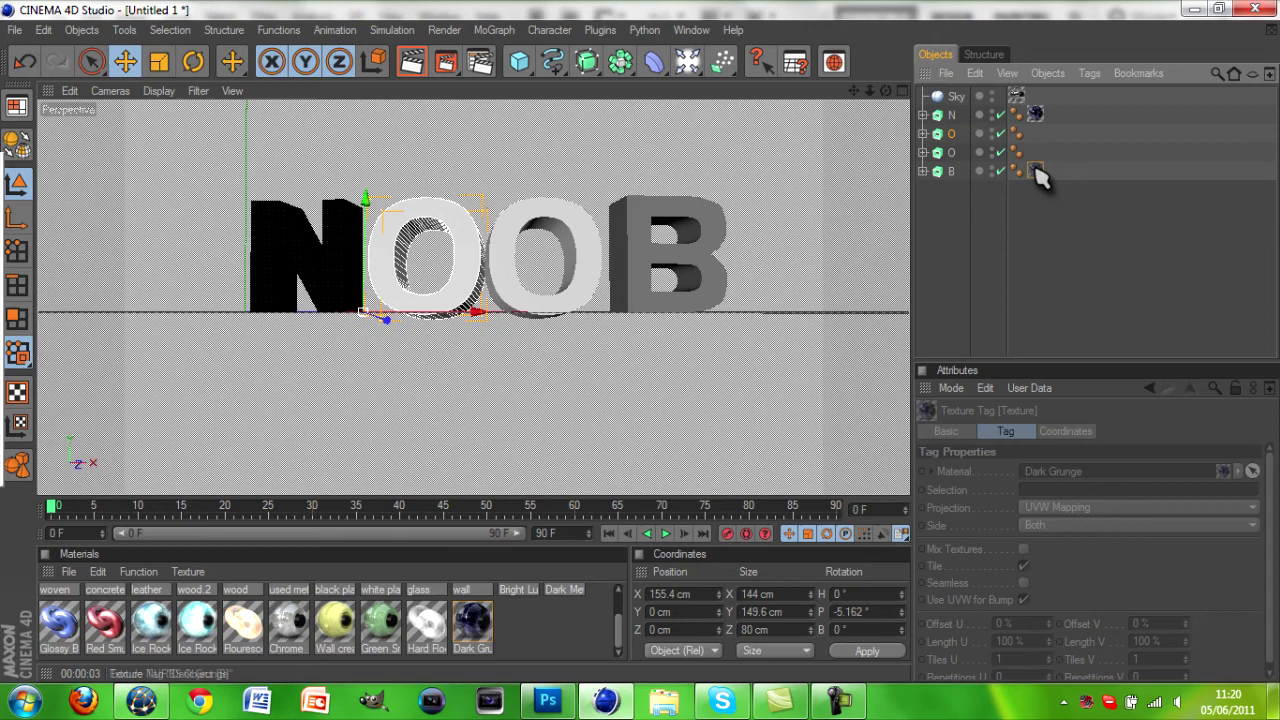
left_click(1036, 114)
left_click_drag(1036, 114, 1036, 133)
left_click_drag(1036, 133, 1036, 152)
left_click_drag(1036, 152, 1036, 171)
left_click(412, 61)
left_click(485, 308)
Render the scene to the Picture Viewer at 1280 x 720 and remove the old render from its history
left_click(450, 62)
left_click(412, 291)
left_click(624, 274)
key("Delete")
left_click(622, 404)
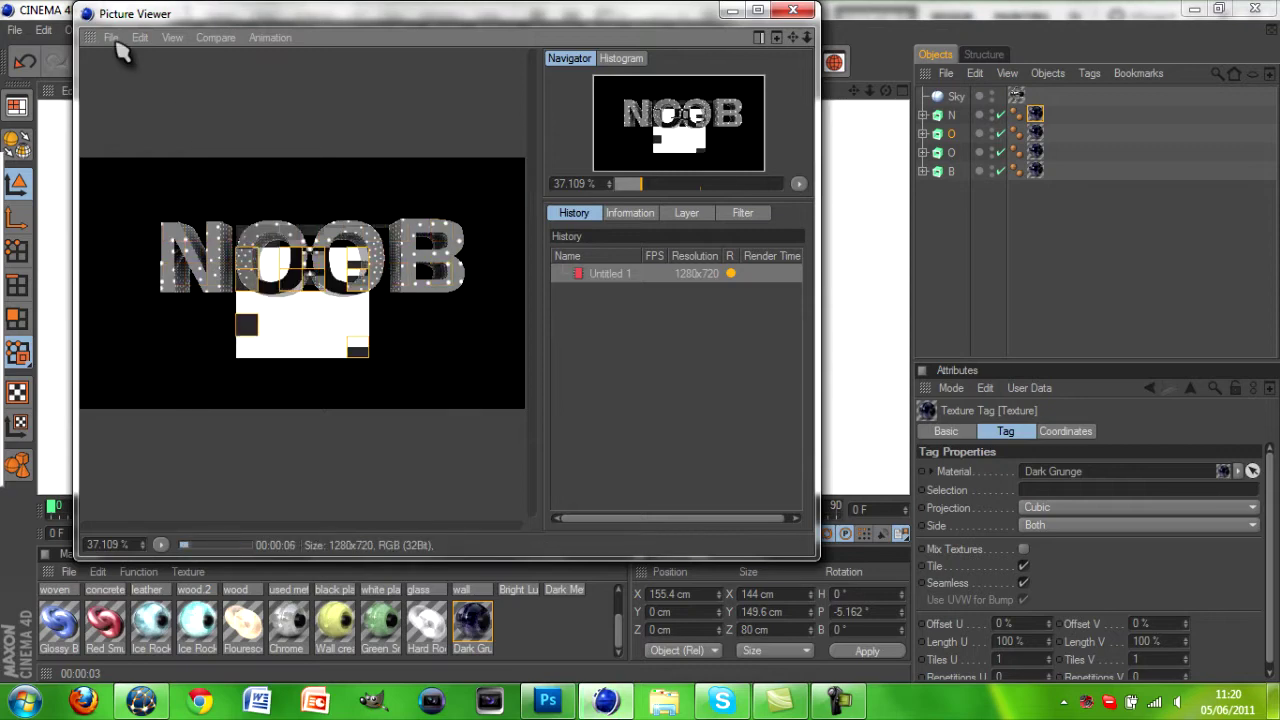
Save the finished render as a PNG image named NOOB 3D Text
left_click(111, 37)
left_click(157, 86)
left_click(112, 337)
type("NOOB 3")
key("Return")
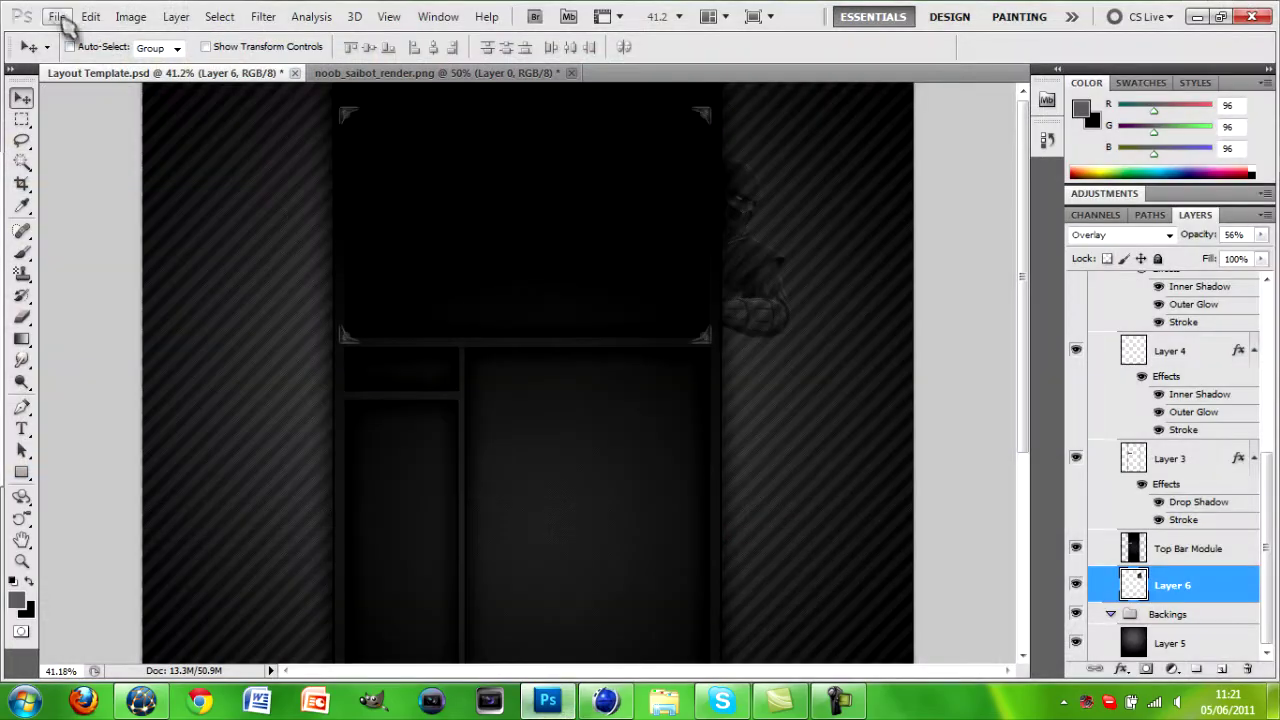
Switch to Photoshop and open NOOB 3D Text.png
left_click(60, 17)
left_click(75, 52)
type("no")
left_click(883, 441)
left_click(1114, 387)
Copy the NOOB text by inverting a Magic Wand selection of the transparent area, and return to Layout Template.psd
left_click(22, 162)
left_click(230, 240)
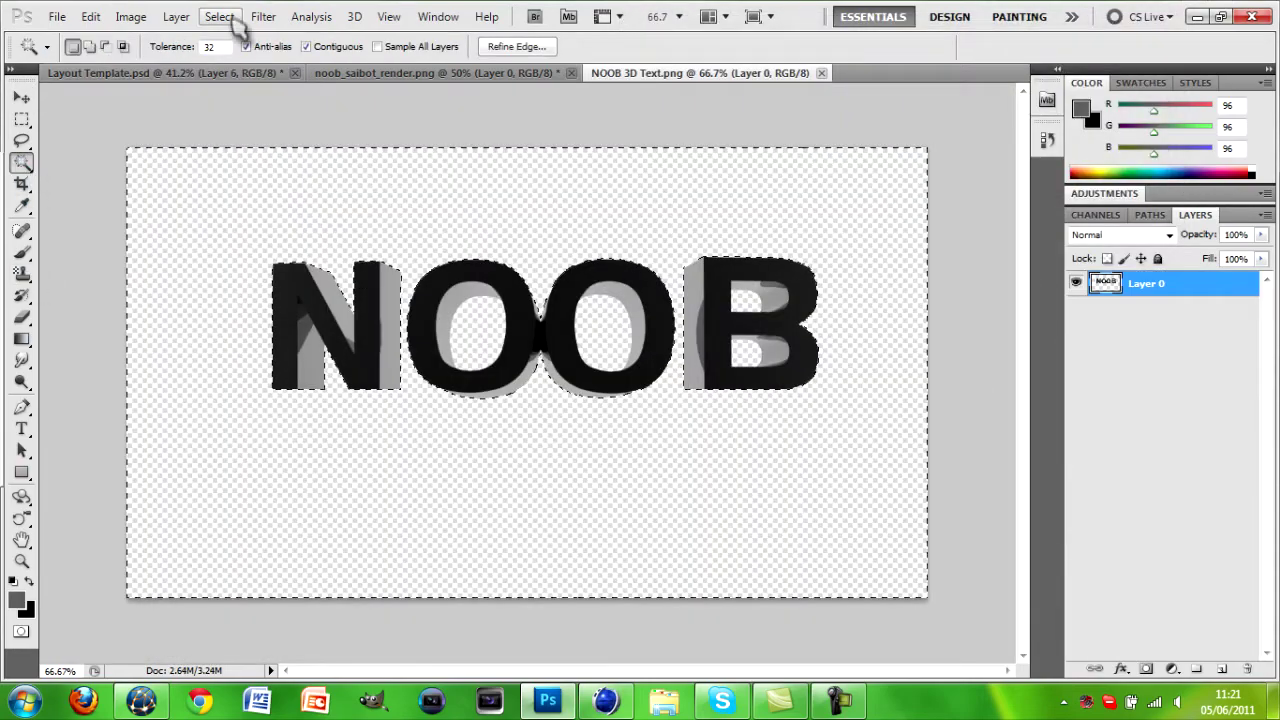
left_click(289, 76)
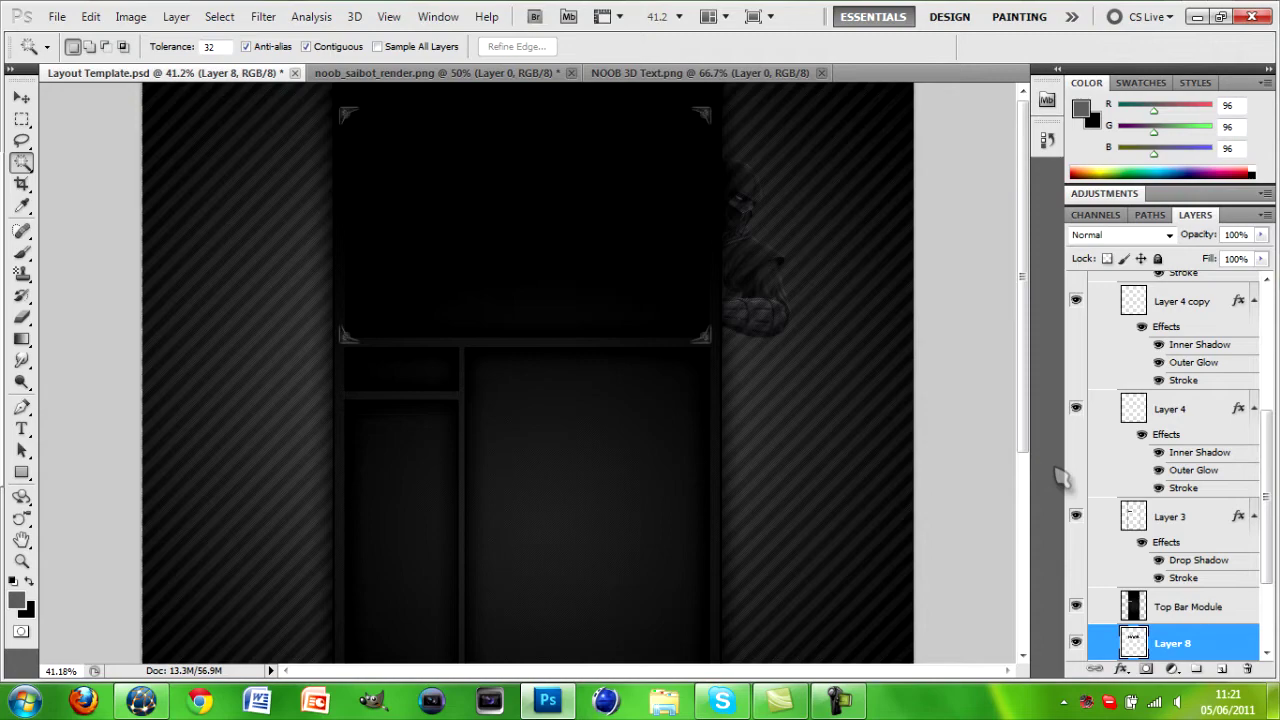
Undo the paste above Layer 6 and paste the NOOB text as a new layer at the top of the Modules group
left_click(806, 435)
key("ctrl+z")
left_click(1047, 140)
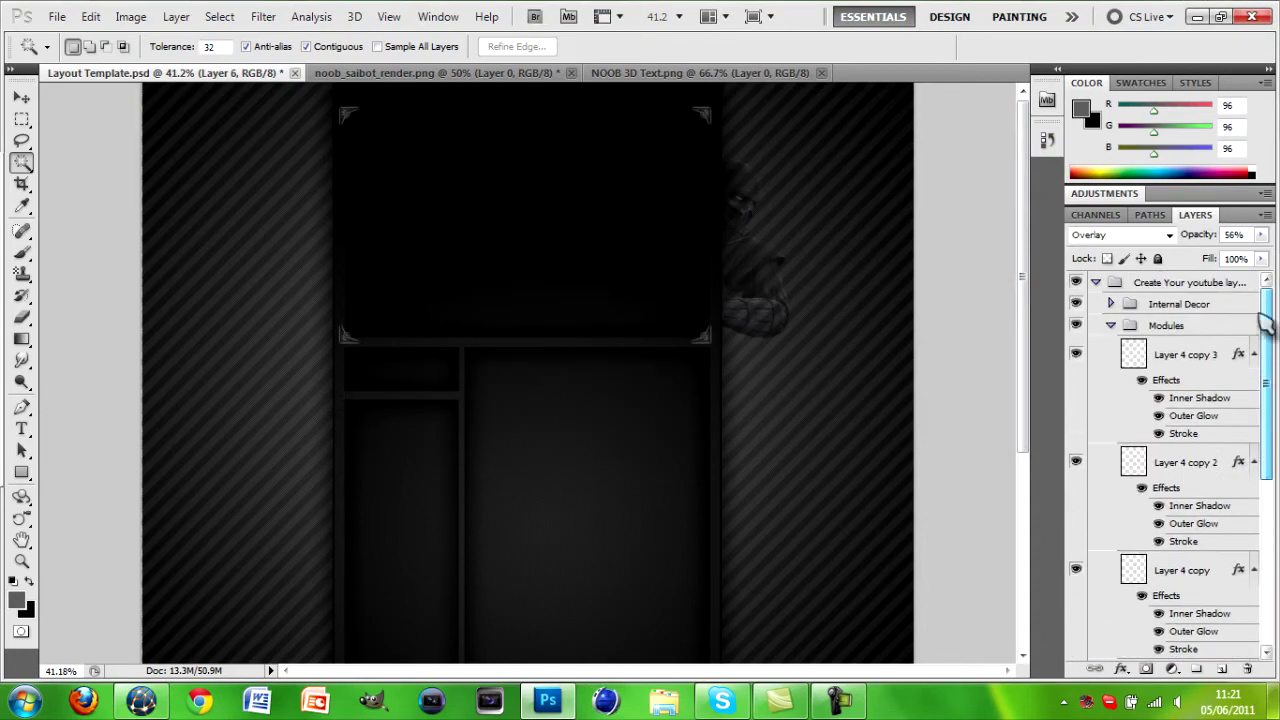
key("ctrl+shift+n")
key("Escape")
key("ctrl+v")
Rotate the NOOB text 90° counterclockwise so it reads upward
left_click(90, 17)
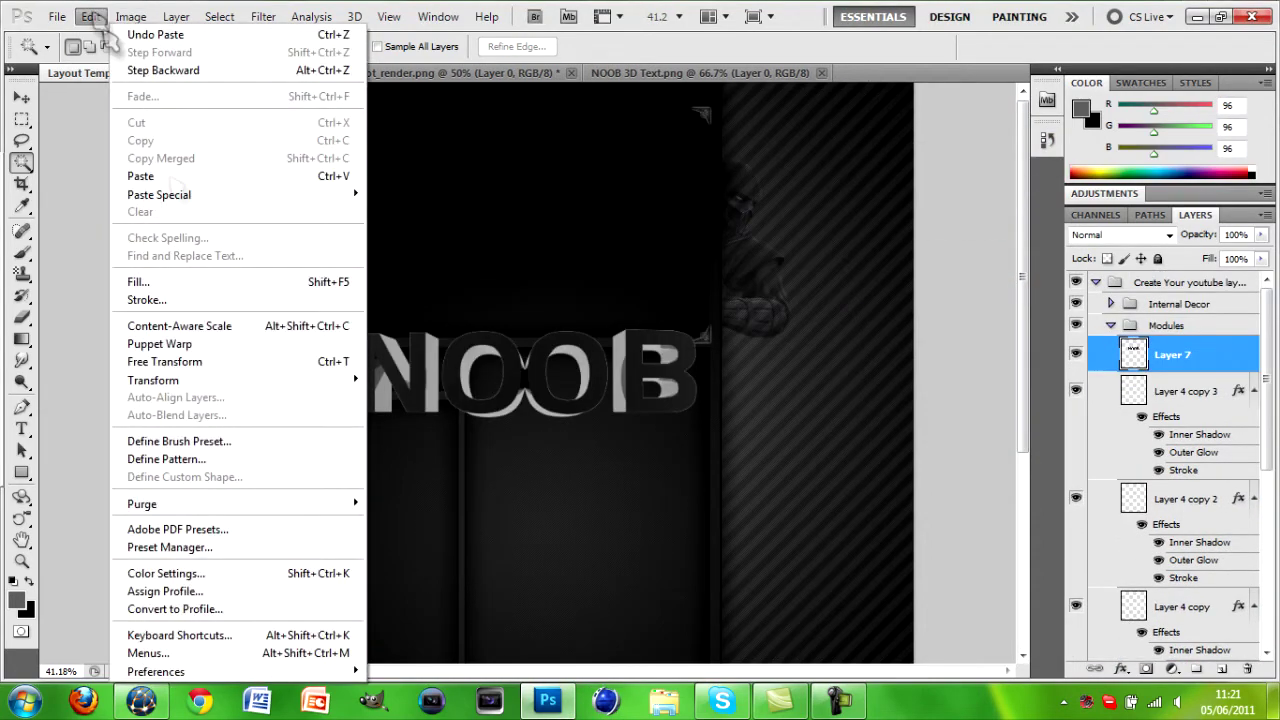
mouse_move(280, 380)
left_click(460, 557)
Place the NOOB text along the top module's outer left edge and move its layer beneath Layer 6
left_click(22, 98)
left_click_drag(525, 370, 289, 290)
left_click_drag(1133, 570, 1135, 645)
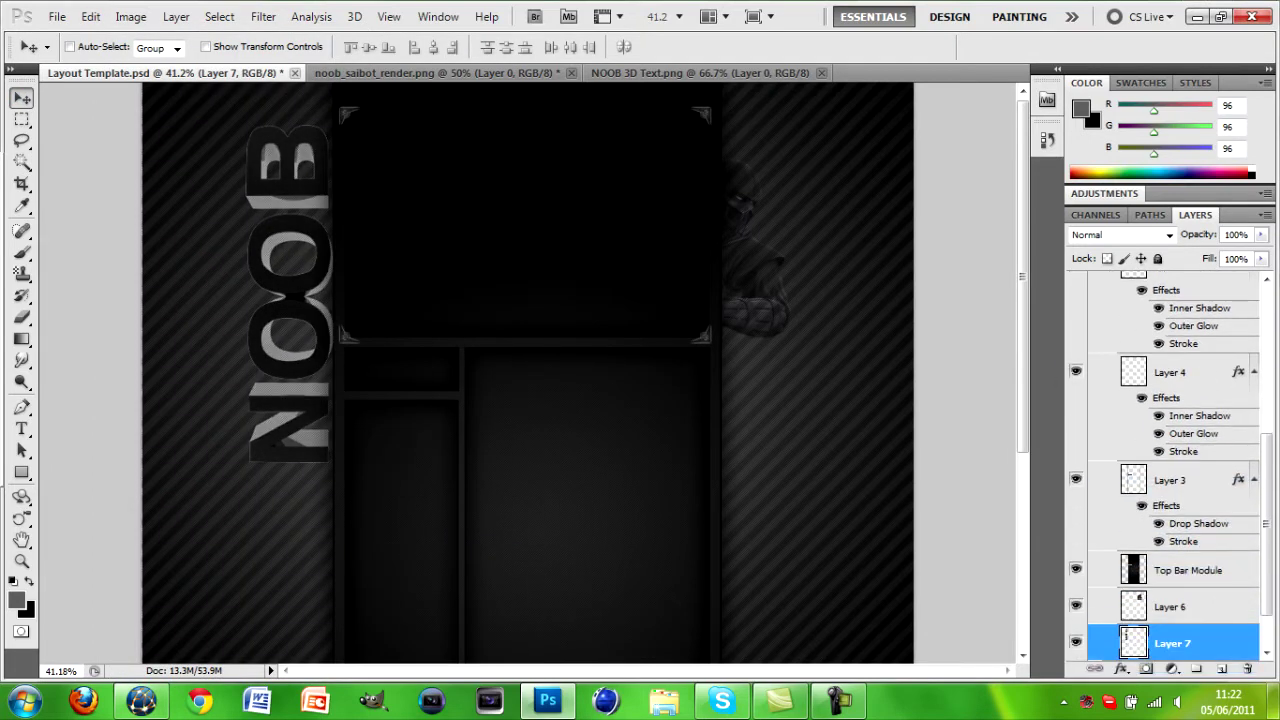
Set the NOOB text layer to the Overlay blend mode with 78% opacity
left_click(1120, 234)
left_click(1140, 240)
left_click_drag(1262, 236, 1162, 245)
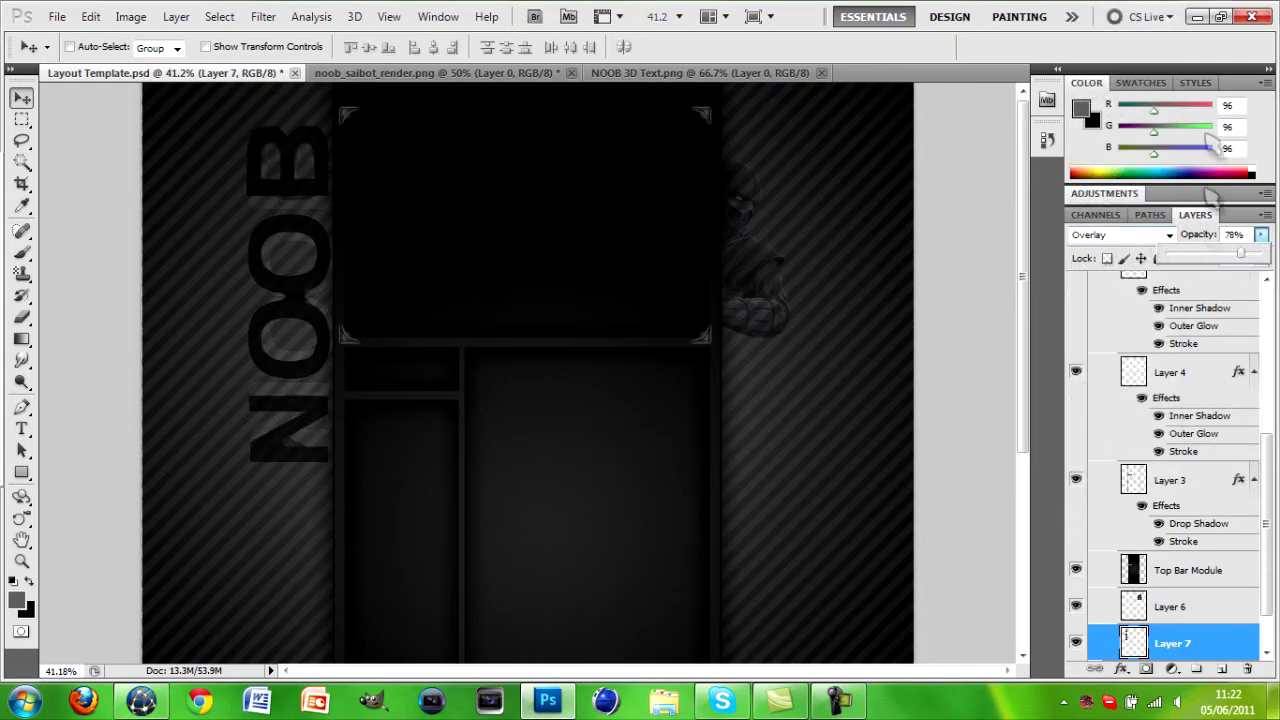
Close NOOB 3D Text.png and noob_saibot_render.png, keeping only Layout Template.psd open
left_click_drag(1267, 489, 1267, 335)
left_click_drag(1022, 228, 1022, 165)
left_click(571, 74)
left_click(686, 284)
left_click(547, 74)
left_click(57, 17)
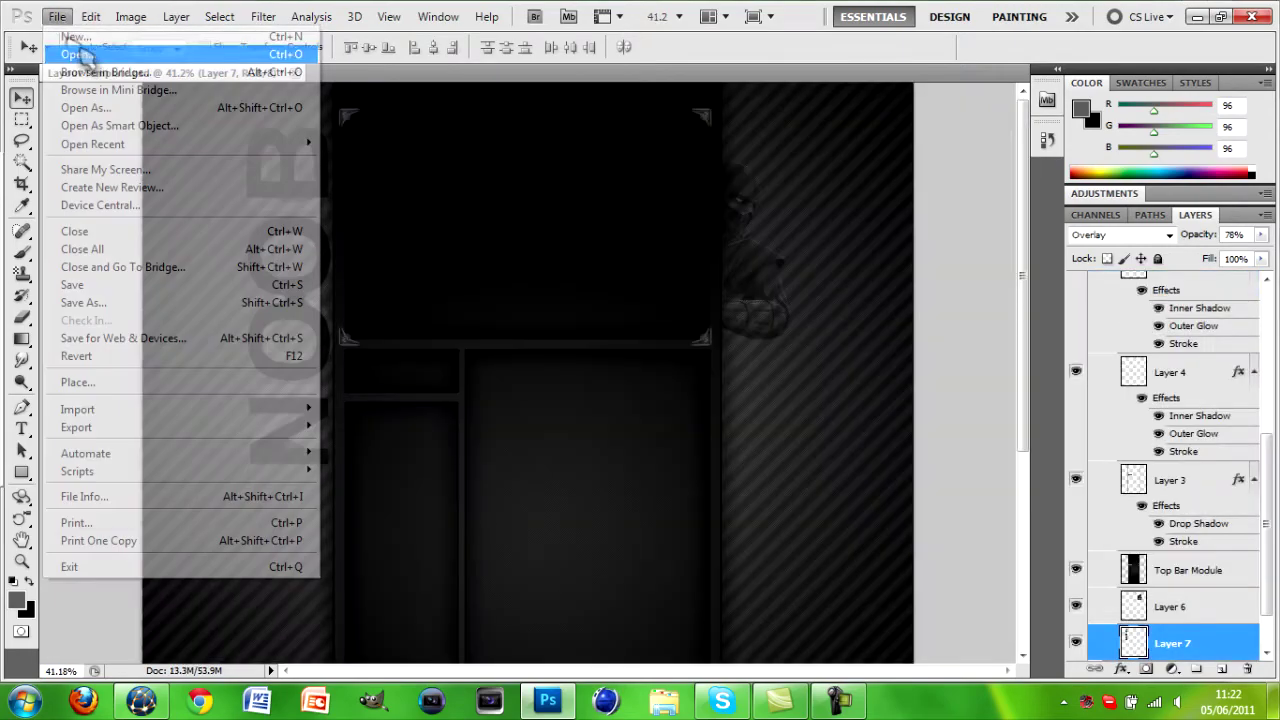
left_click(85, 56)
left_click_drag(1143, 99, 1156, 173)
left_click(1176, 28)
Open the sweet-euphoria render from the 3D Renders folder of the I2obot Graphics Pack
left_click(66, 15)
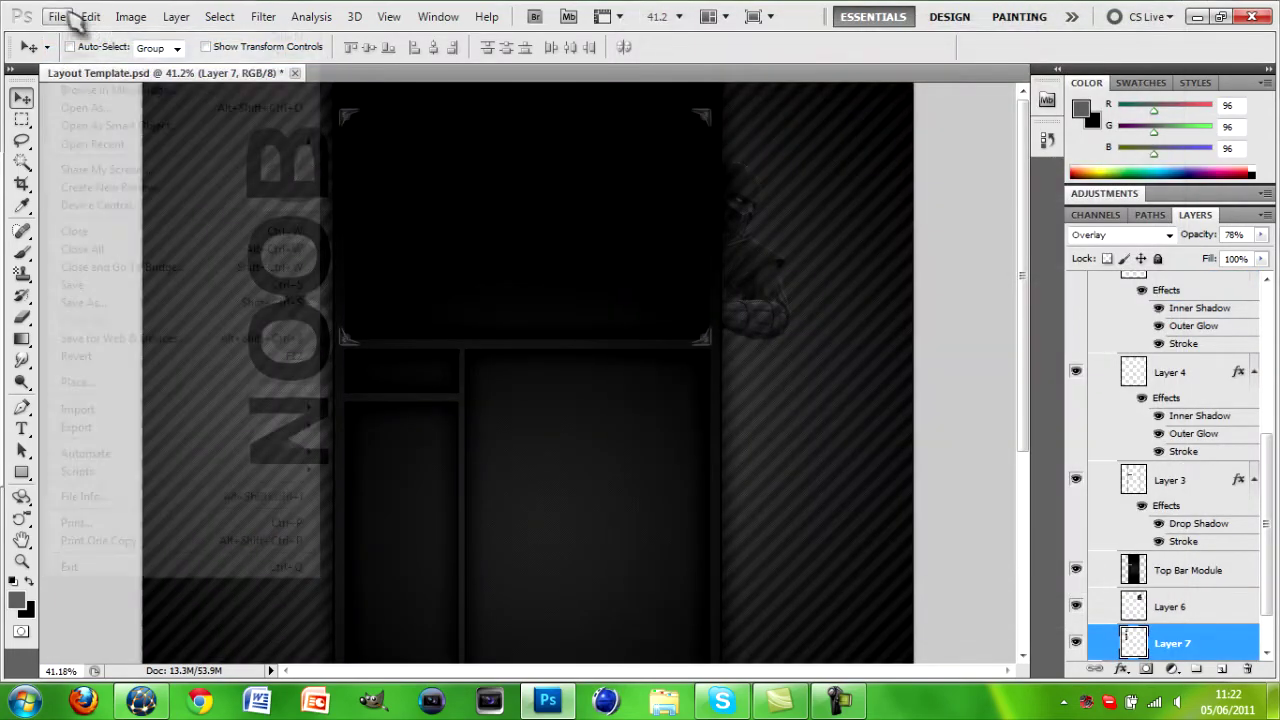
left_click(80, 55)
left_click(1010, 66)
scroll(800, 250, "up", 5)
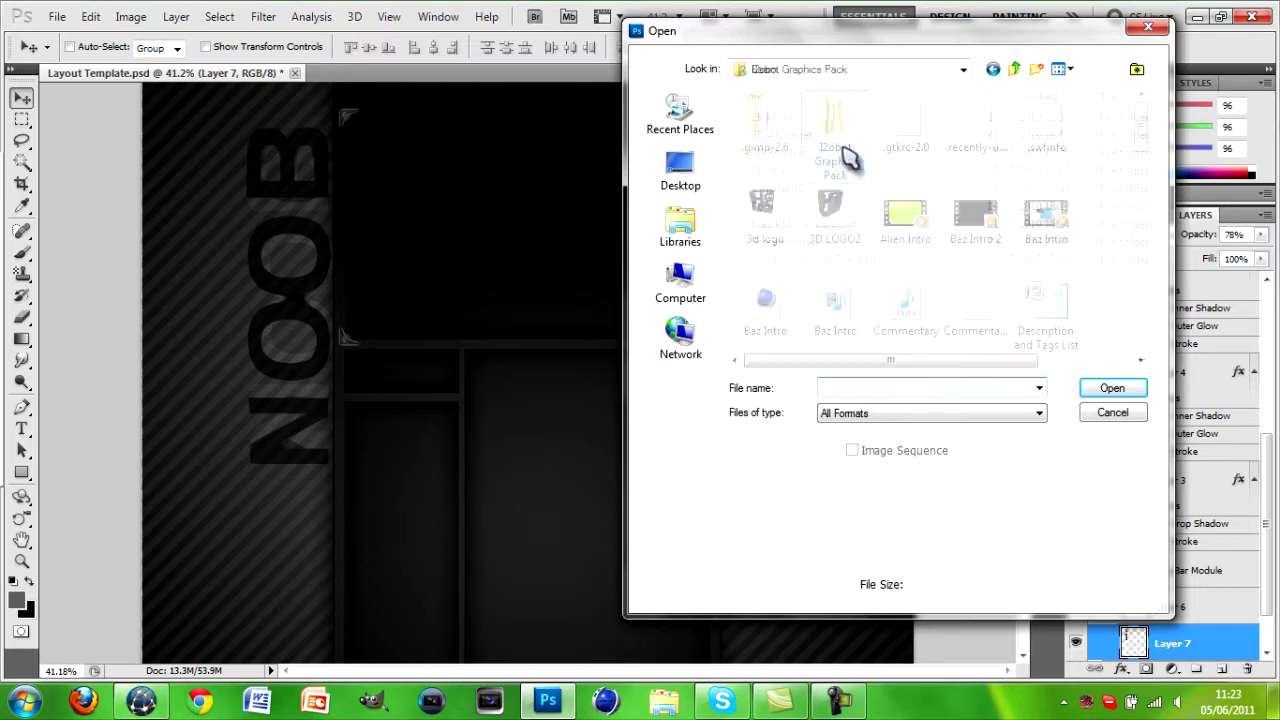
double_click(835, 135)
double_click(822, 189)
left_click(1014, 68)
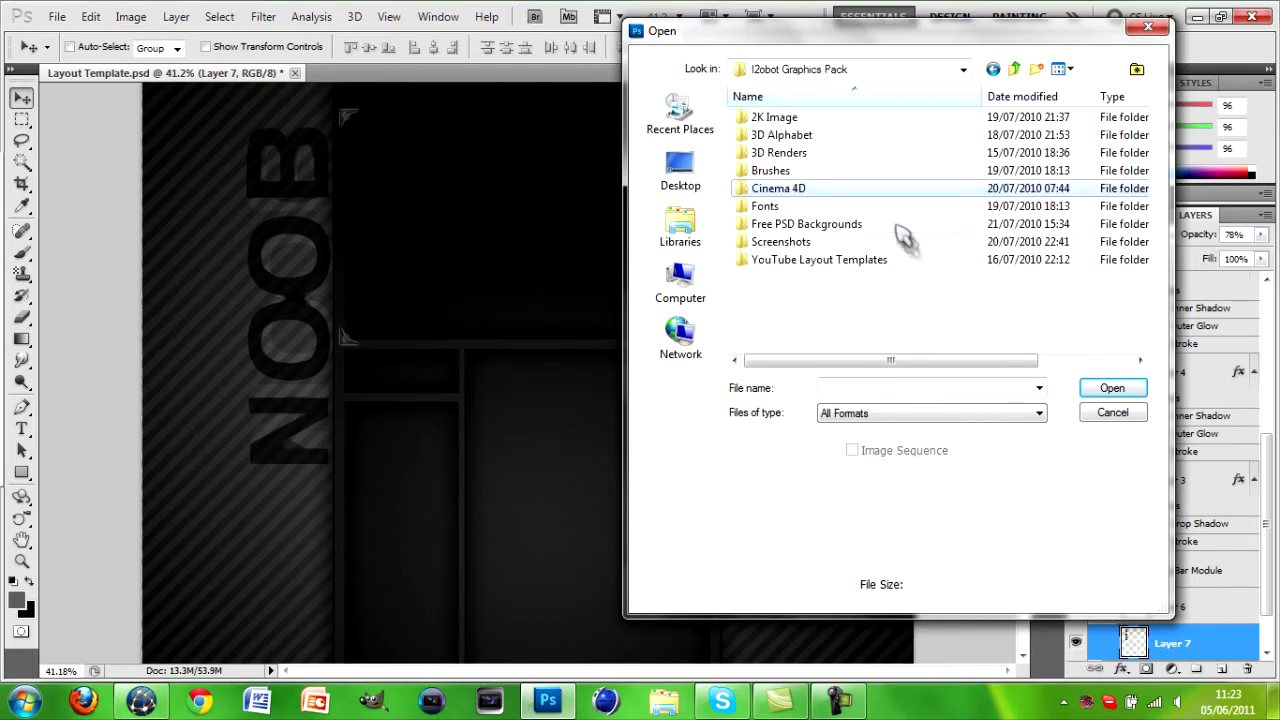
double_click(888, 152)
scroll(917, 250, "down", 10)
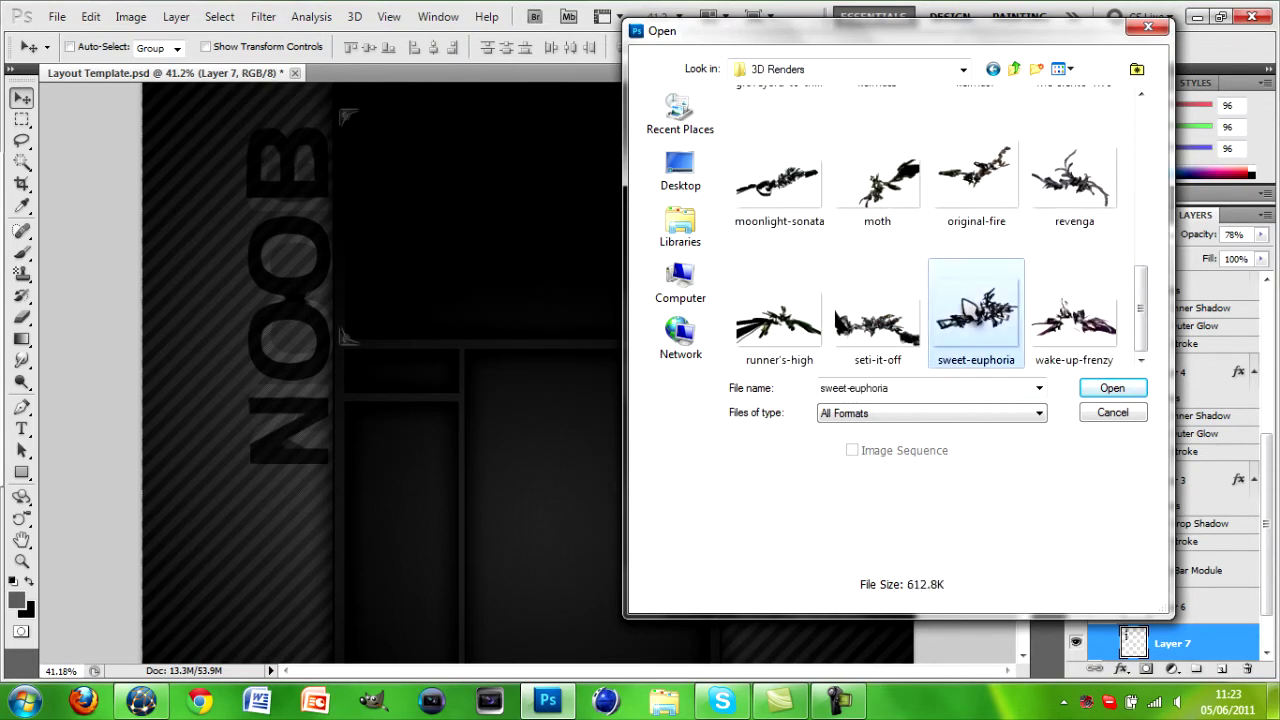
double_click(976, 310)
Select the sweet-euphoria render without its background and paste it into Layout Template.psd
left_click(22, 162)
left_click(322, 226)
key("ctrl+shift+i")
left_click(232, 73)
Rotate the pasted render 90° clockwise
left_click(90, 17)
mouse_move(250, 380)
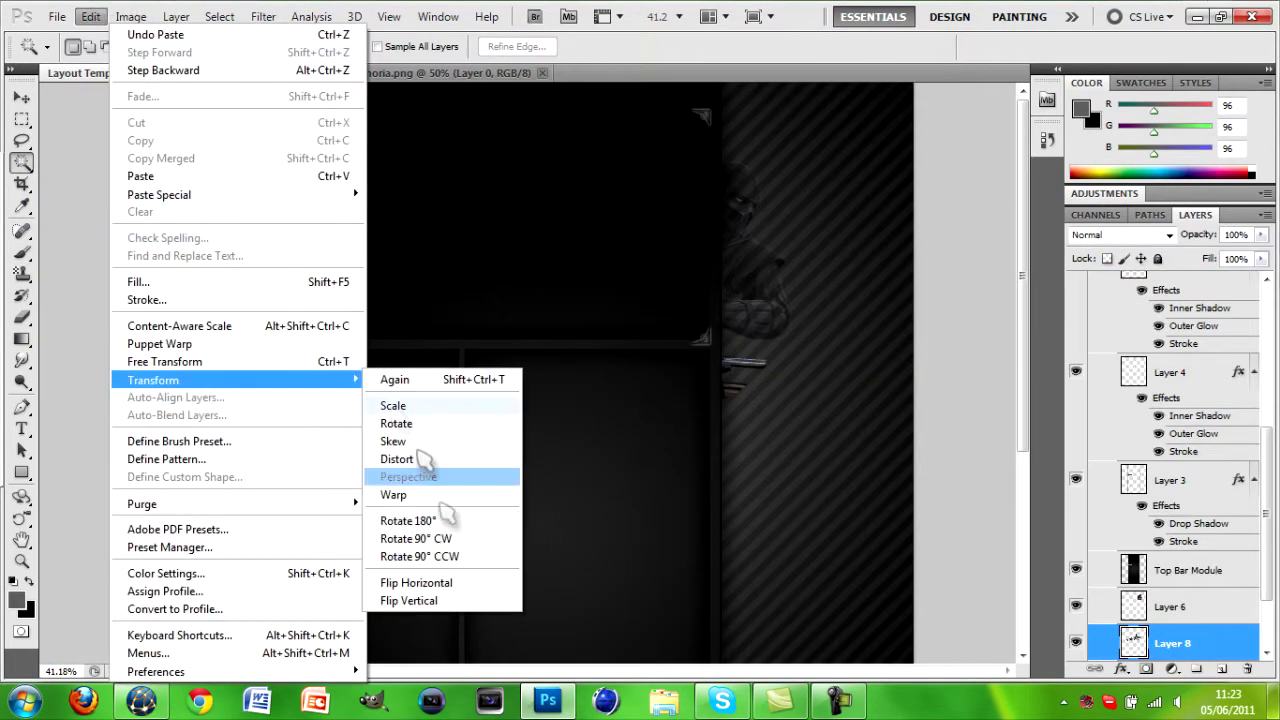
left_click(457, 544)
Place the render along the modules' outer left edge around the lower NOOB text, with its layer beneath Layer 7
left_click_drag(1135, 641, 1135, 280)
left_click_drag(1267, 405, 1267, 590)
left_click_drag(1160, 550, 1160, 618)
left_click(22, 98)
left_click_drag(500, 350, 310, 460)
left_click_drag(1023, 277, 1023, 409)
left_click_drag(270, 340, 285, 170)
left_click_drag(1172, 585, 1172, 638)
left_click_drag(1267, 550, 1267, 372)
left_click_drag(1022, 325, 1018, 190)
left_click_drag(280, 310, 255, 475)
left_click_drag(1267, 375, 1267, 530)
Try the Overlay and Lighten blend modes on Layer 8
left_click(1168, 235)
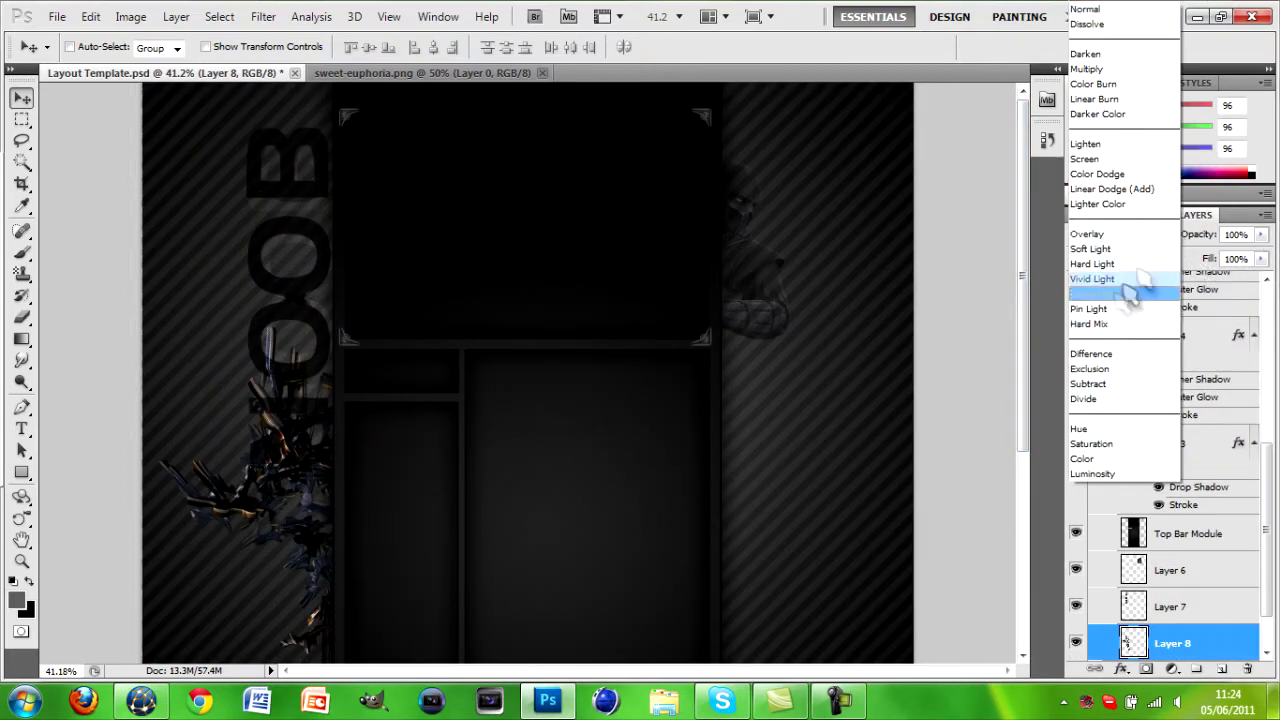
left_click(1088, 237)
left_click(1160, 236)
left_click(1112, 148)
Try an unmasked Brightness/Contrast adjustment above Layer 8 and delete it
left_click(1104, 193)
left_click(1123, 251)
mouse_move(1165, 262)
left_mouse_down()
mouse_move(1106, 263)
mouse_move(1147, 264)
left_mouse_up()
left_click(1195, 530)
left_click_drag(1268, 410, 1268, 500)
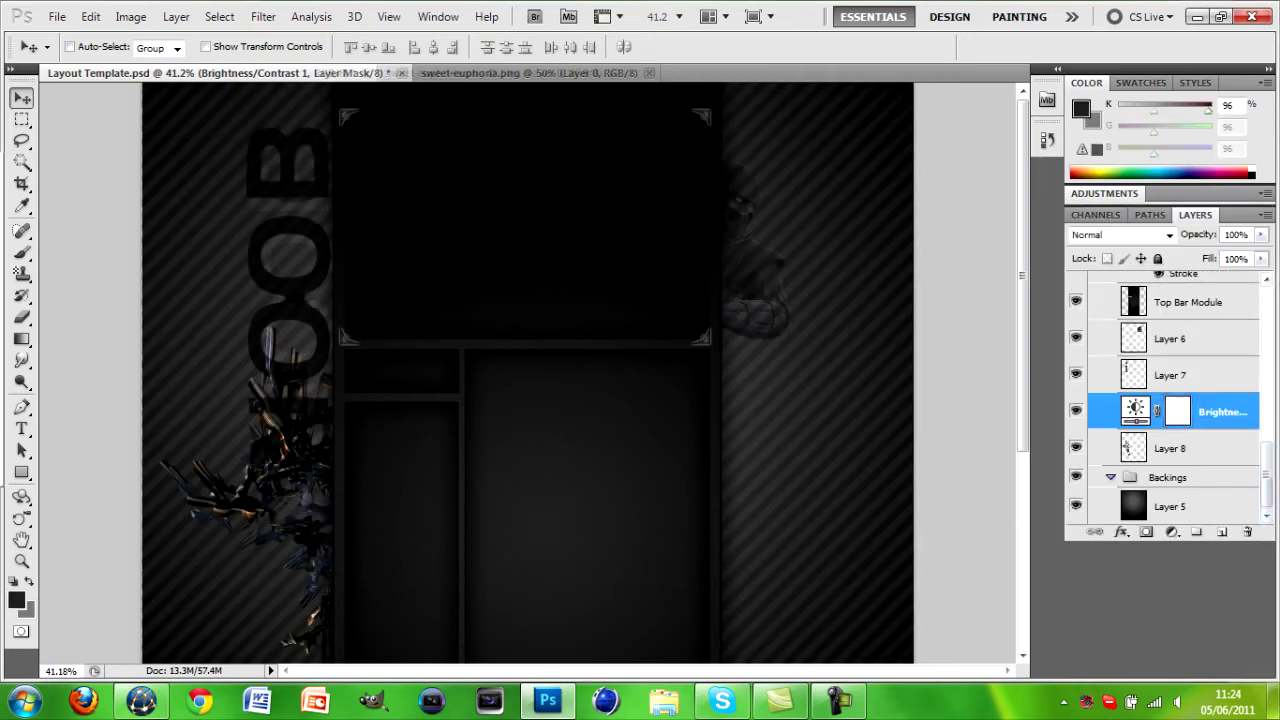
left_click_drag(1170, 538, 1170, 677)
key("Delete")
Try a Brightness/Contrast adjustment masked to Layer 8 with brightness lowered to -57, and delete it
left_click(1134, 583, "ctrl")
left_click(1104, 193)
left_click(1123, 249)
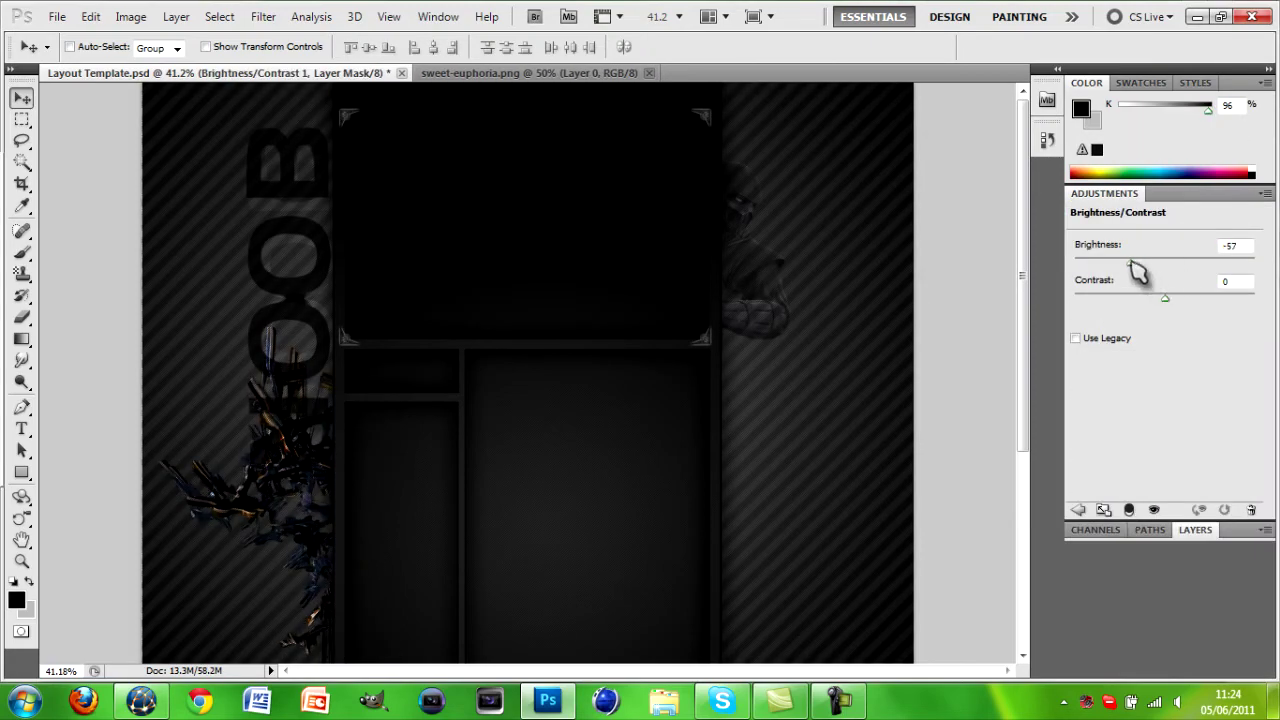
left_click(1195, 530)
left_click_drag(1268, 410, 1268, 480)
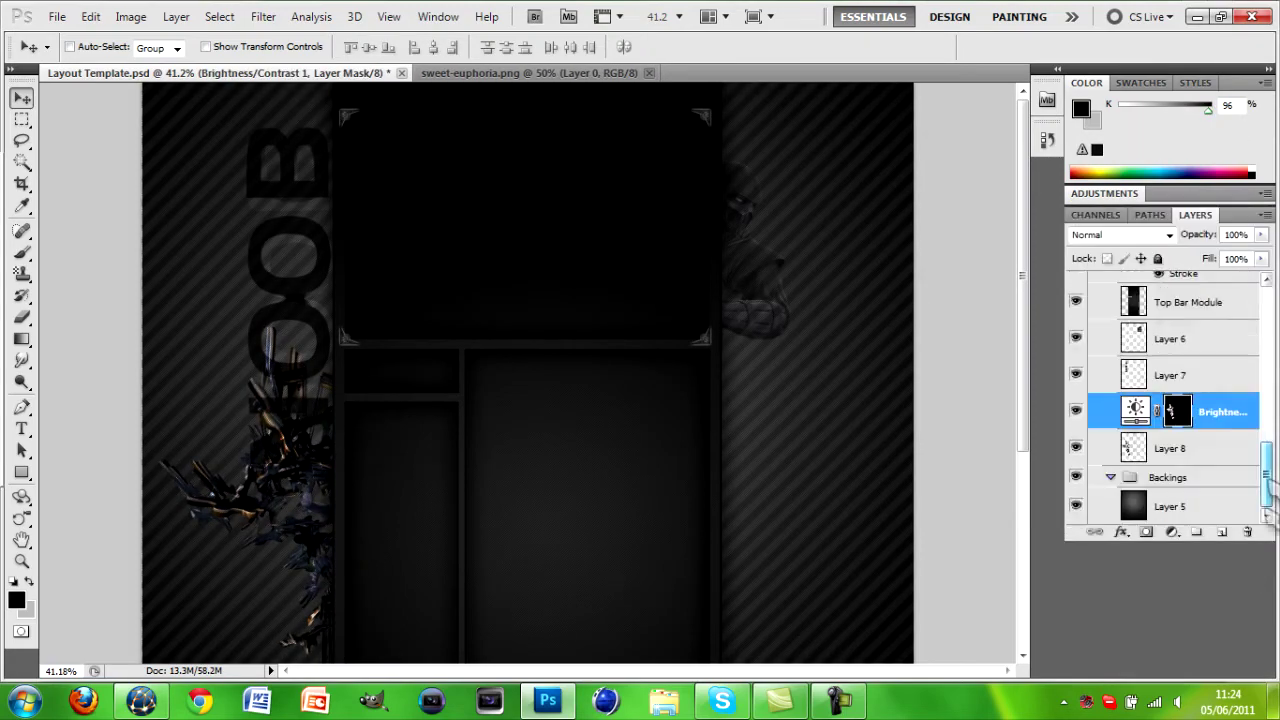
left_click_drag(1140, 540, 1140, 677)
left_click(1134, 546)
key("Delete")
Set Layer 8 to the Overlay blend mode with 42% opacity
left_click(1169, 235)
left_click(1113, 253)
left_click(1120, 234)
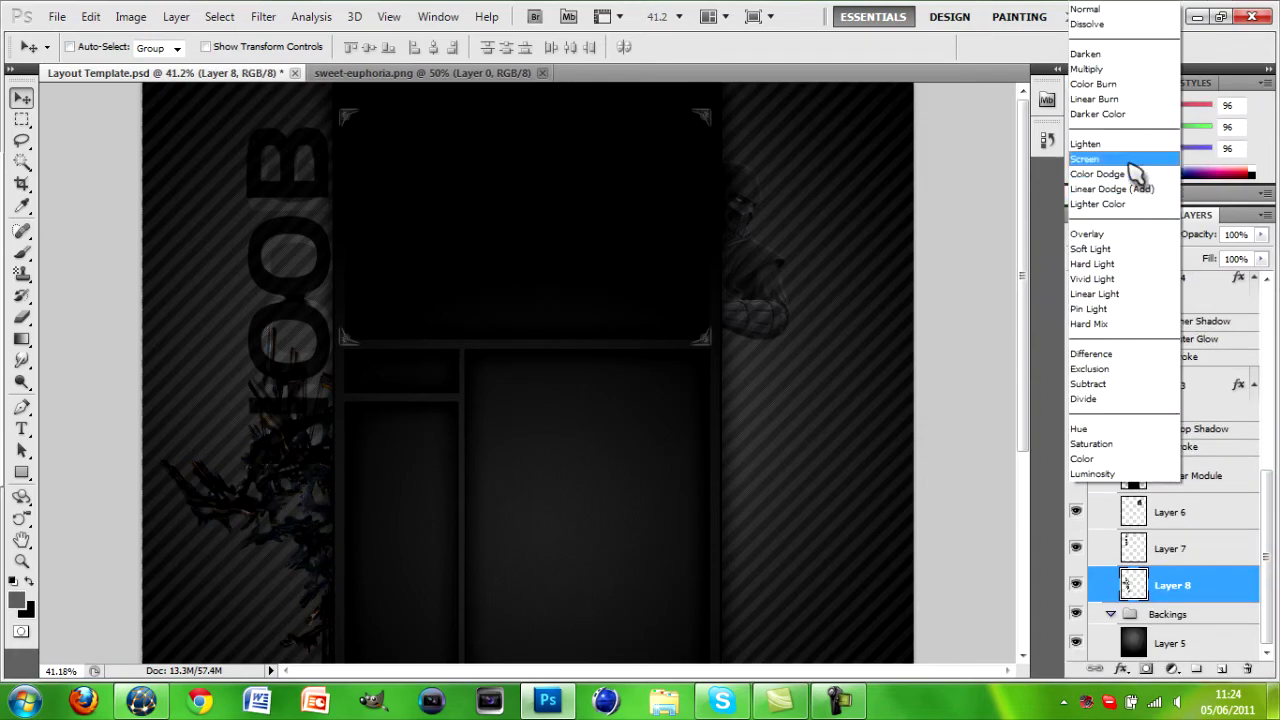
left_click(1133, 174)
left_click(1128, 236)
left_click_drag(1261, 234, 1208, 262)
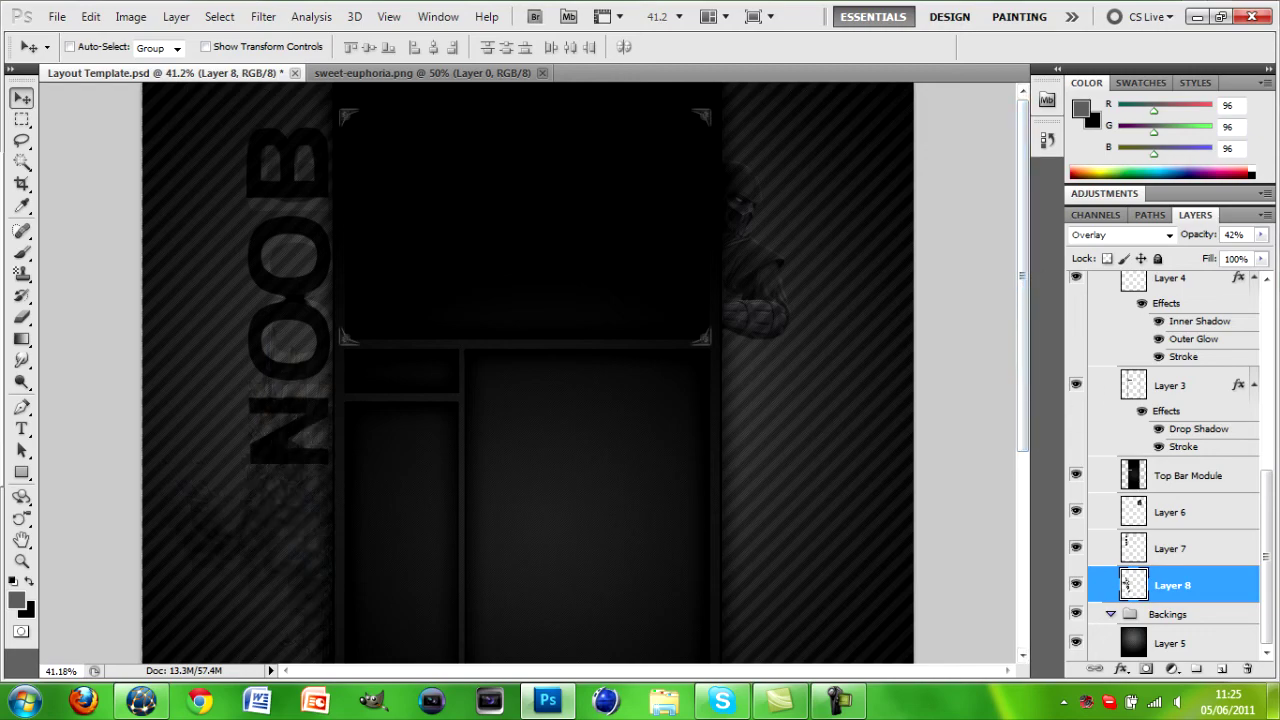
Duplicate Layer 8 and mirror the copy horizontally onto the modules' outer right edge
right_click(1175, 594)
left_click(1080, 198)
left_click(801, 209)
left_click(98, 16)
mouse_move(250, 380)
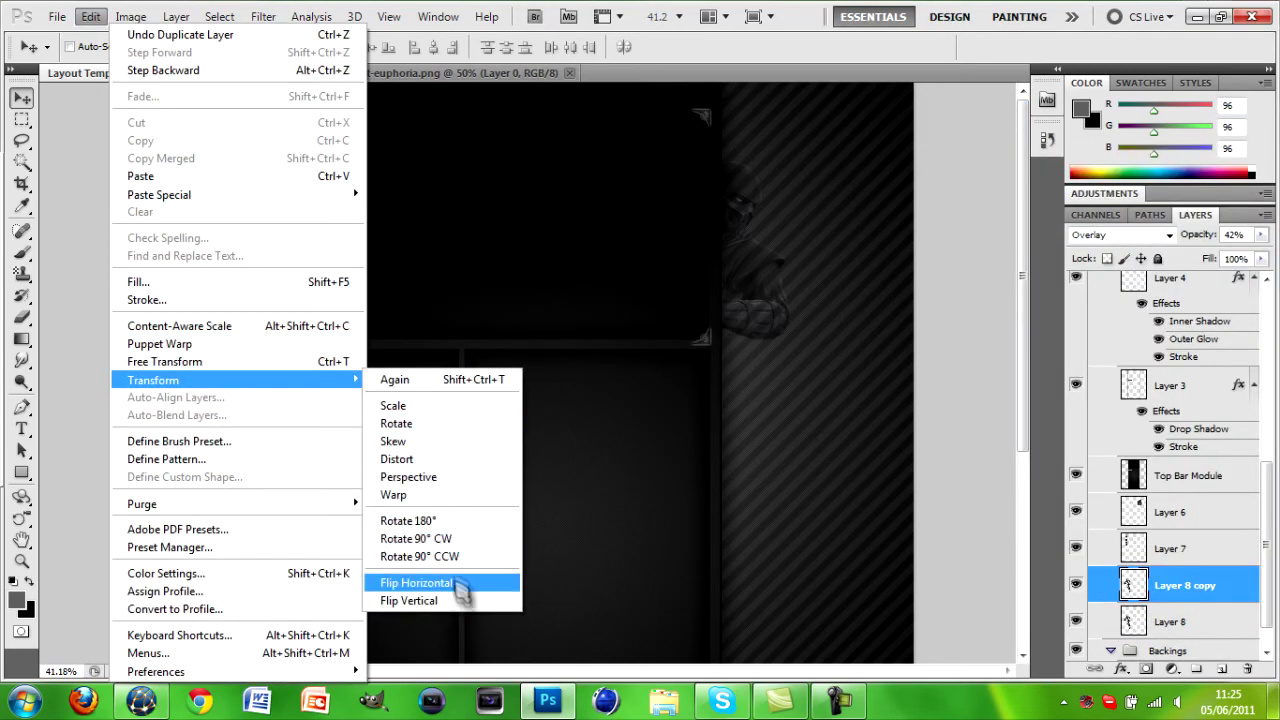
left_click(462, 585)
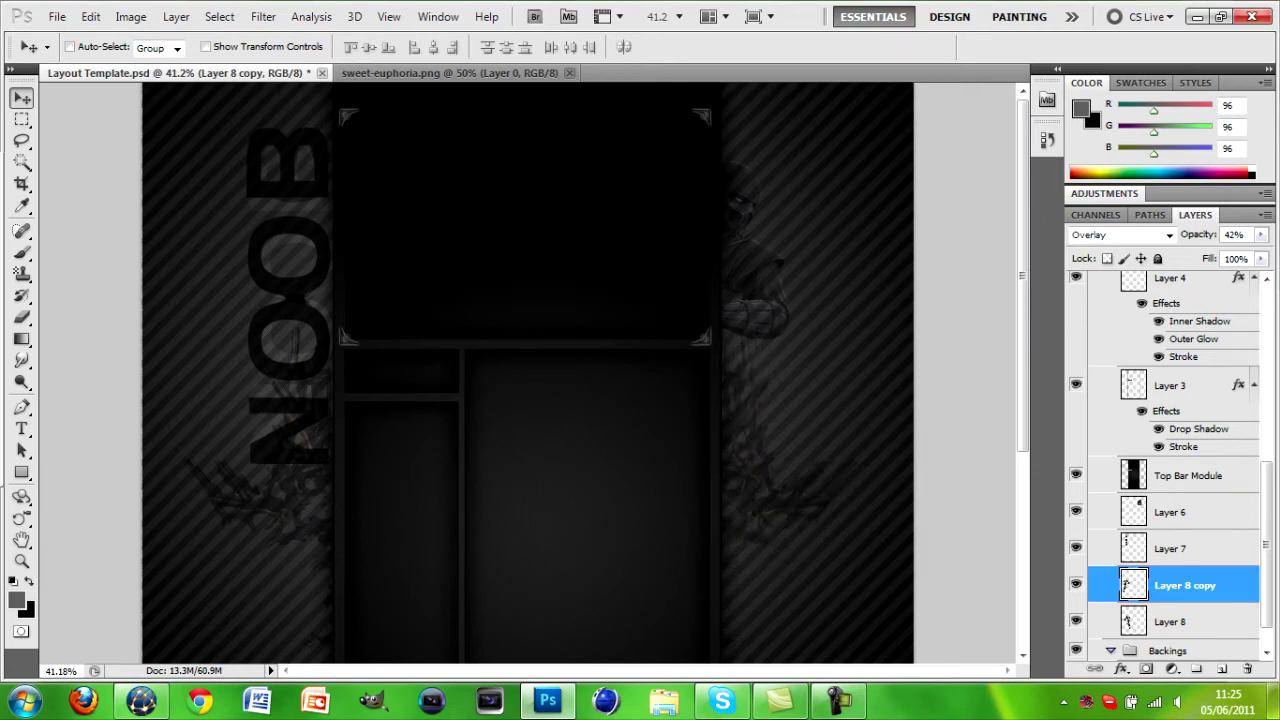
mouse_move(1022, 300)
left_mouse_down()
mouse_move(1022, 497)
mouse_move(1022, 300)
left_mouse_up()
Close sweet-euphoria.png and open the red light streak image 1_00000.png
left_click(569, 73)
left_click(57, 17)
left_click(75, 51)
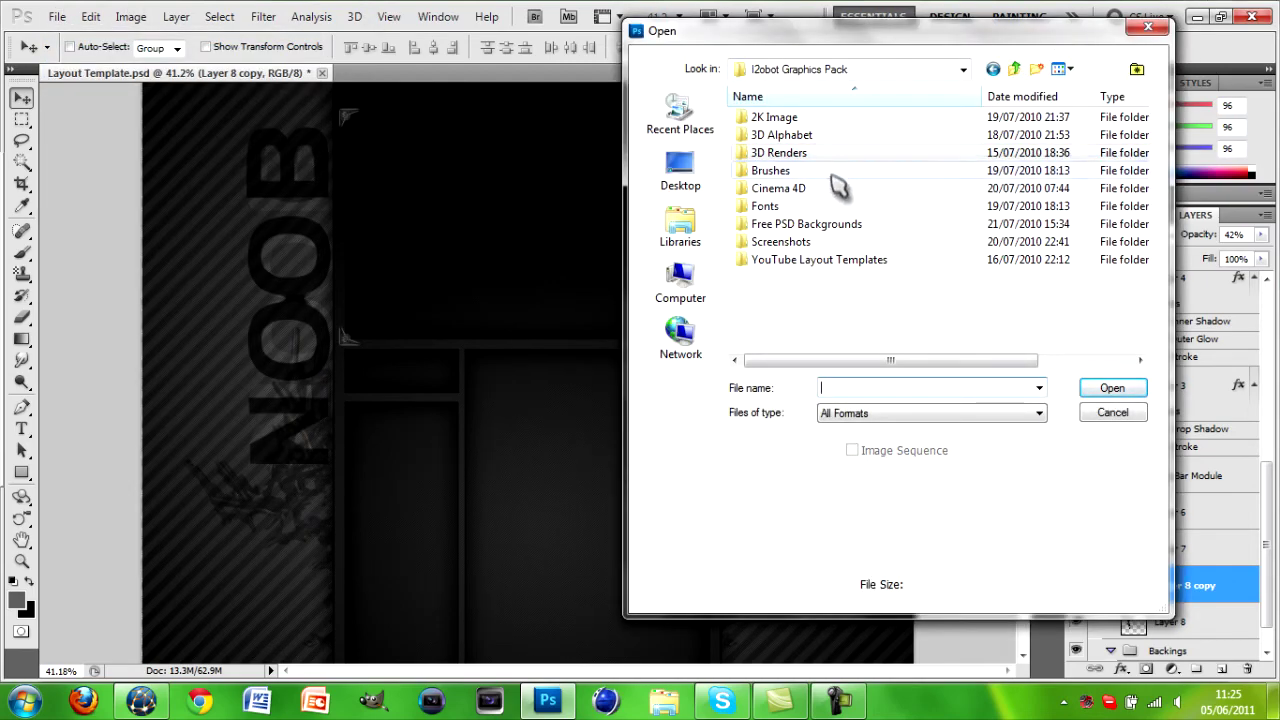
double_click(800, 242)
double_click(855, 224)
double_click(779, 158)
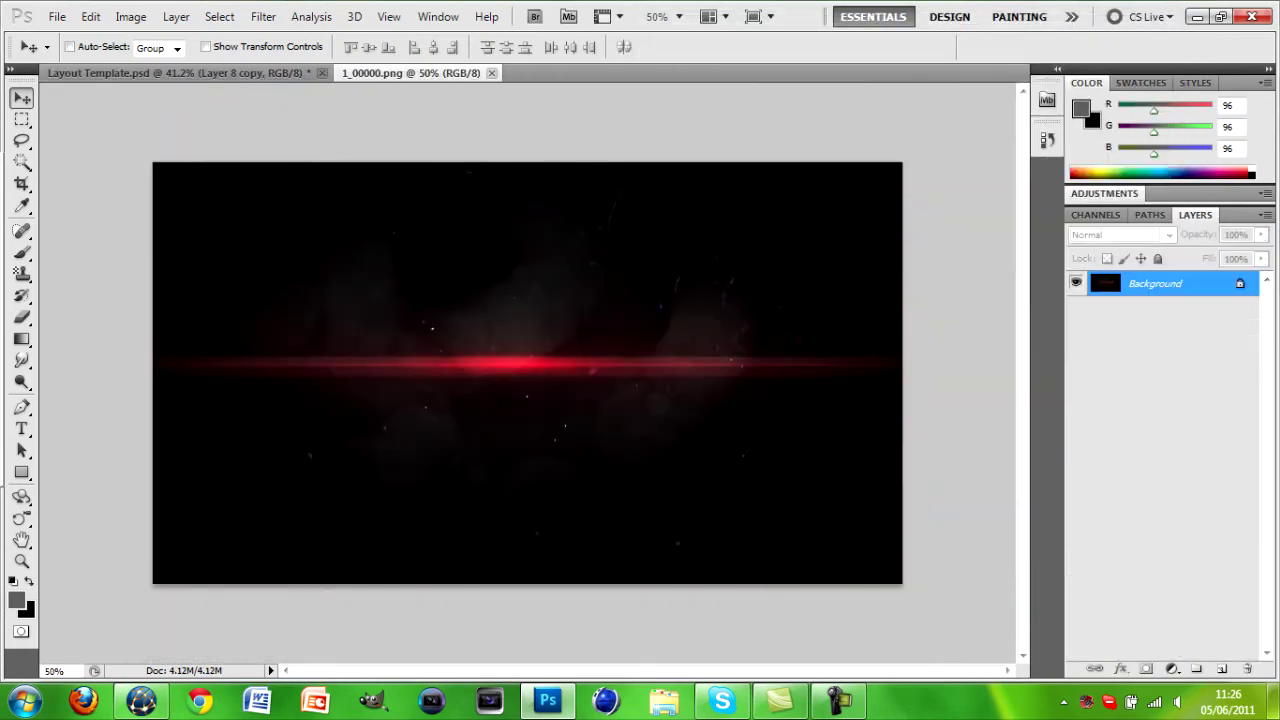
Paste the red light streak image into Layout Template.psd and rotate it 90° counterclockwise
left_click(200, 73)
key("ctrl+v")
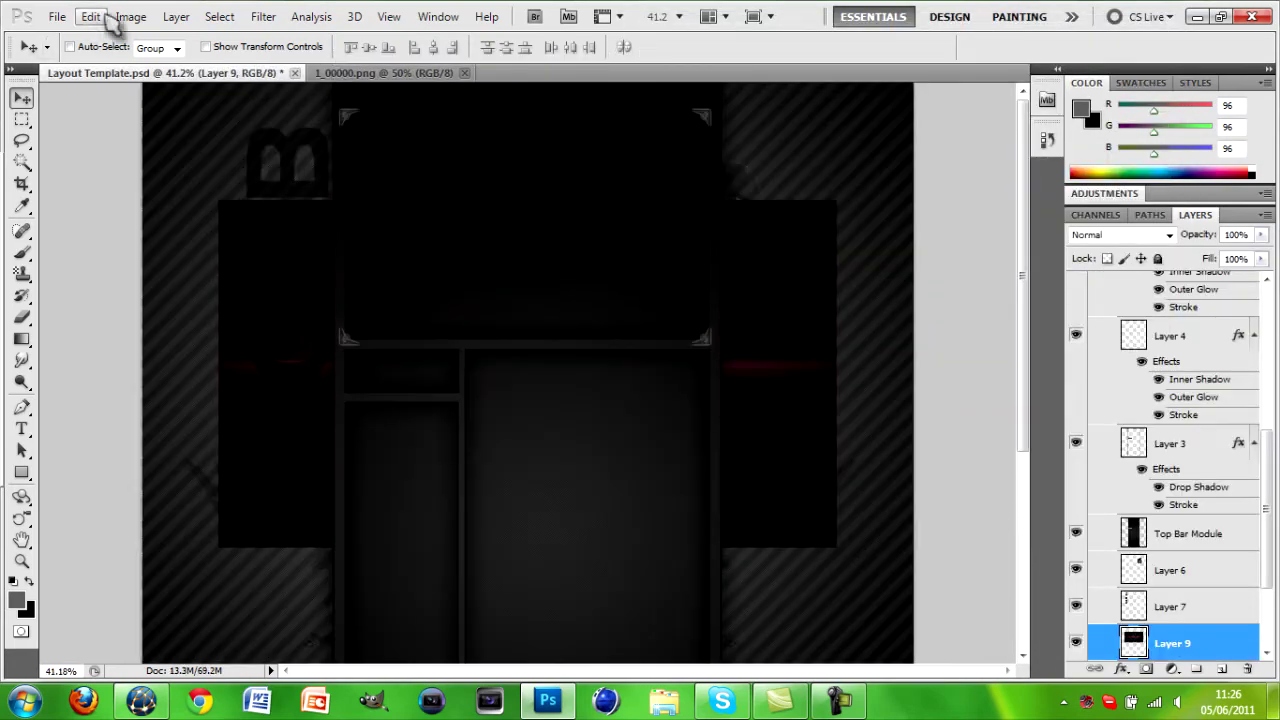
left_click(90, 17)
mouse_move(286, 380)
left_click(468, 557)
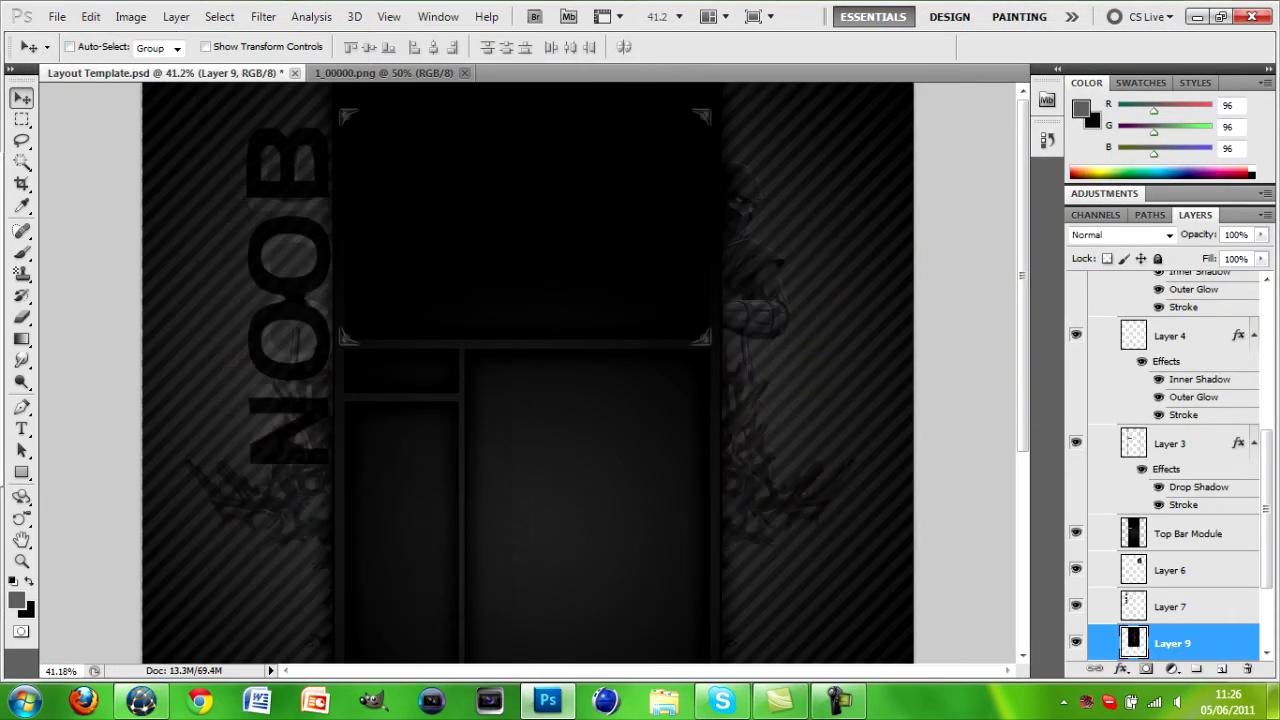
Move Layer 9 above the module layers, set it to Screen, and align the streak with the modules' outer left edge
mouse_move(1185, 328)
left_mouse_down()
mouse_move(1185, 284)
mouse_move(1185, 336)
left_mouse_up()
left_click(1158, 235)
left_click(1116, 157)
left_click_drag(400, 360, 402, 403)
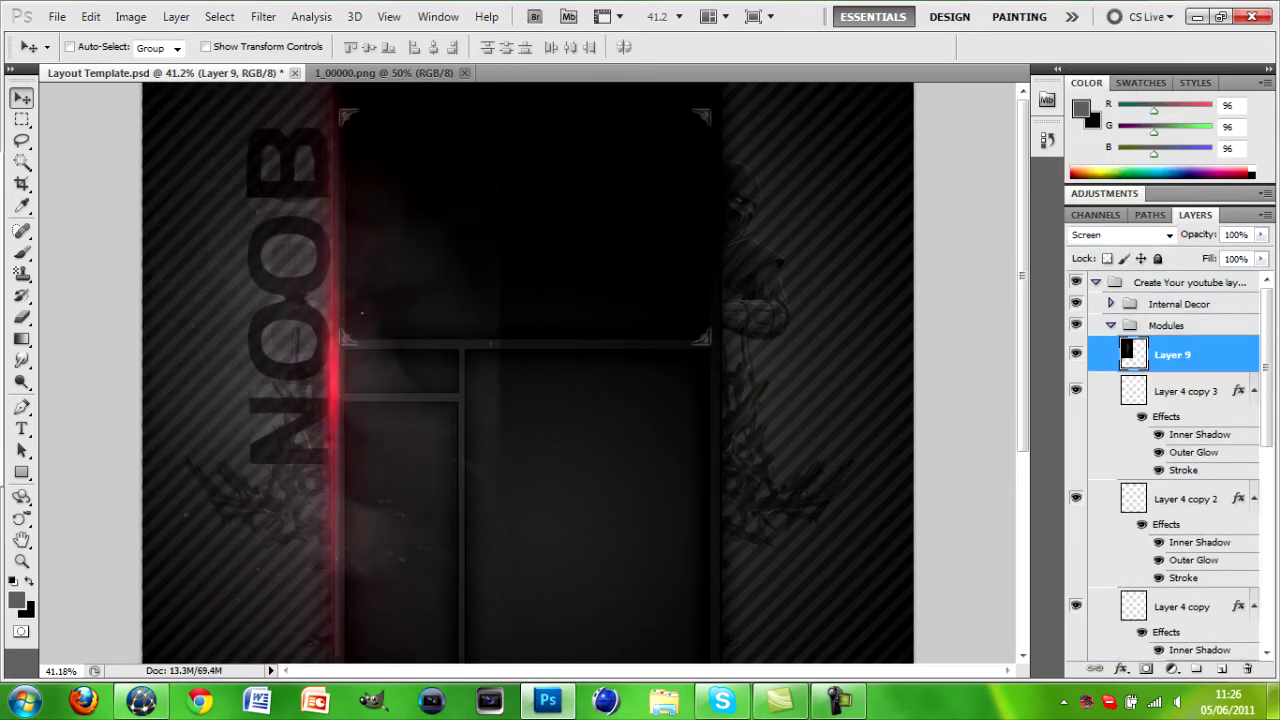
Erase the smoke around the red streak on Layer 9 with a soft 201 px Eraser
left_click(95, 47)
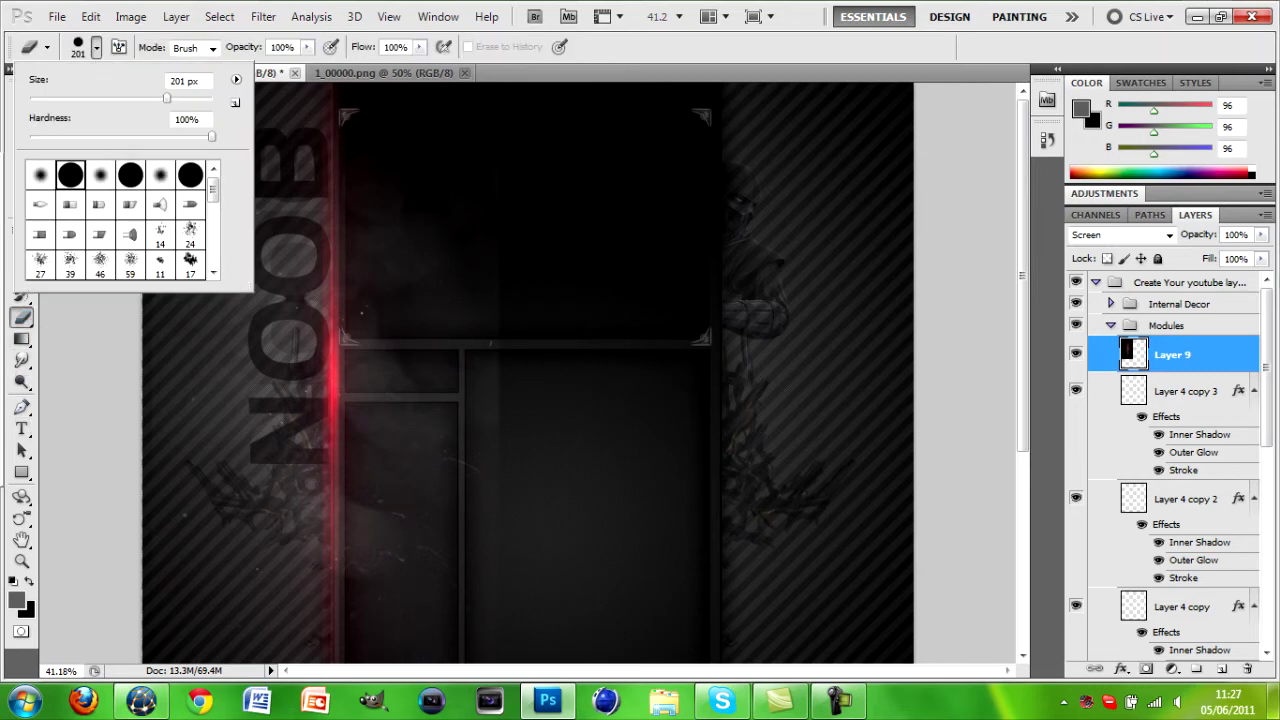
left_click(437, 4)
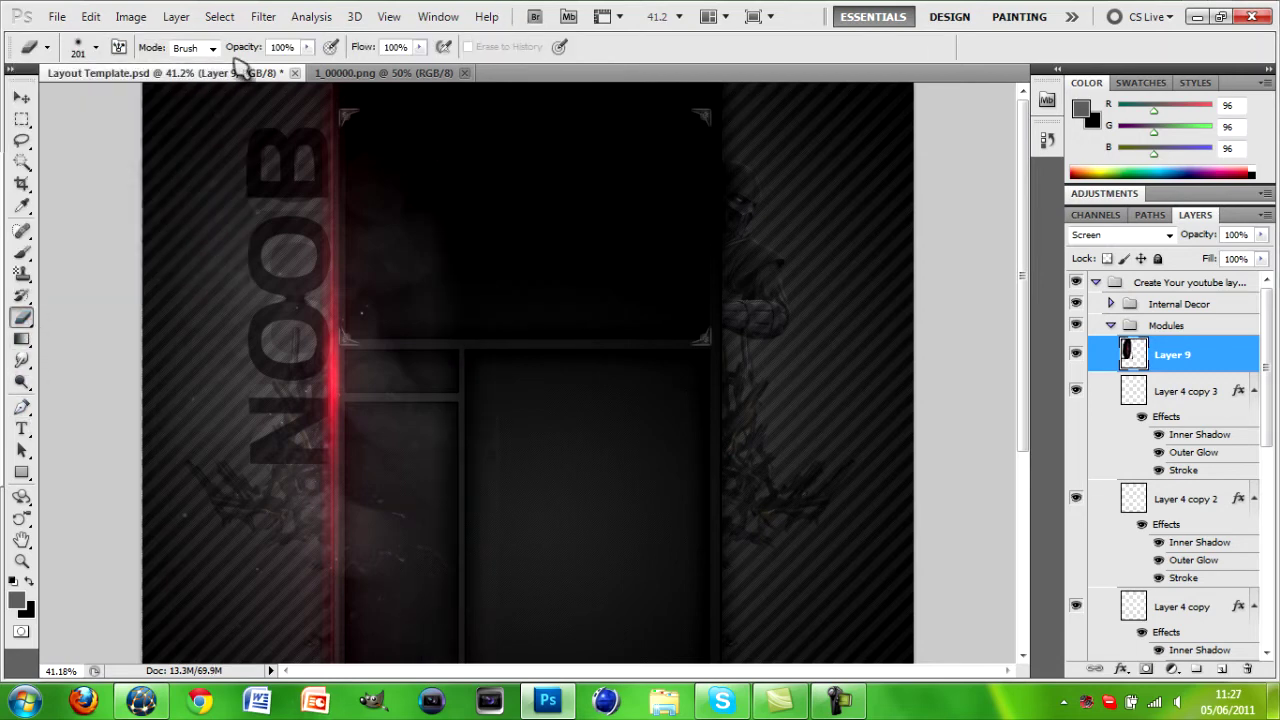
left_click_drag(250, 511, 285, 375)
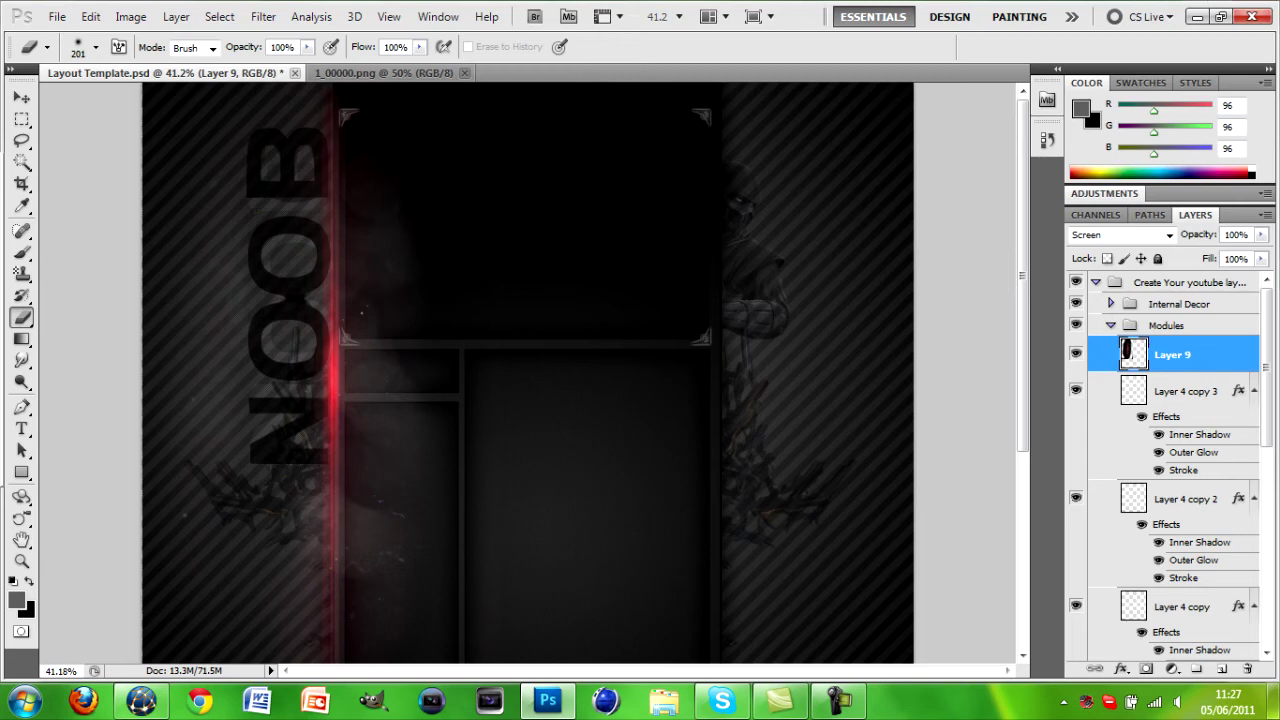
left_click_drag(385, 235, 389, 578)
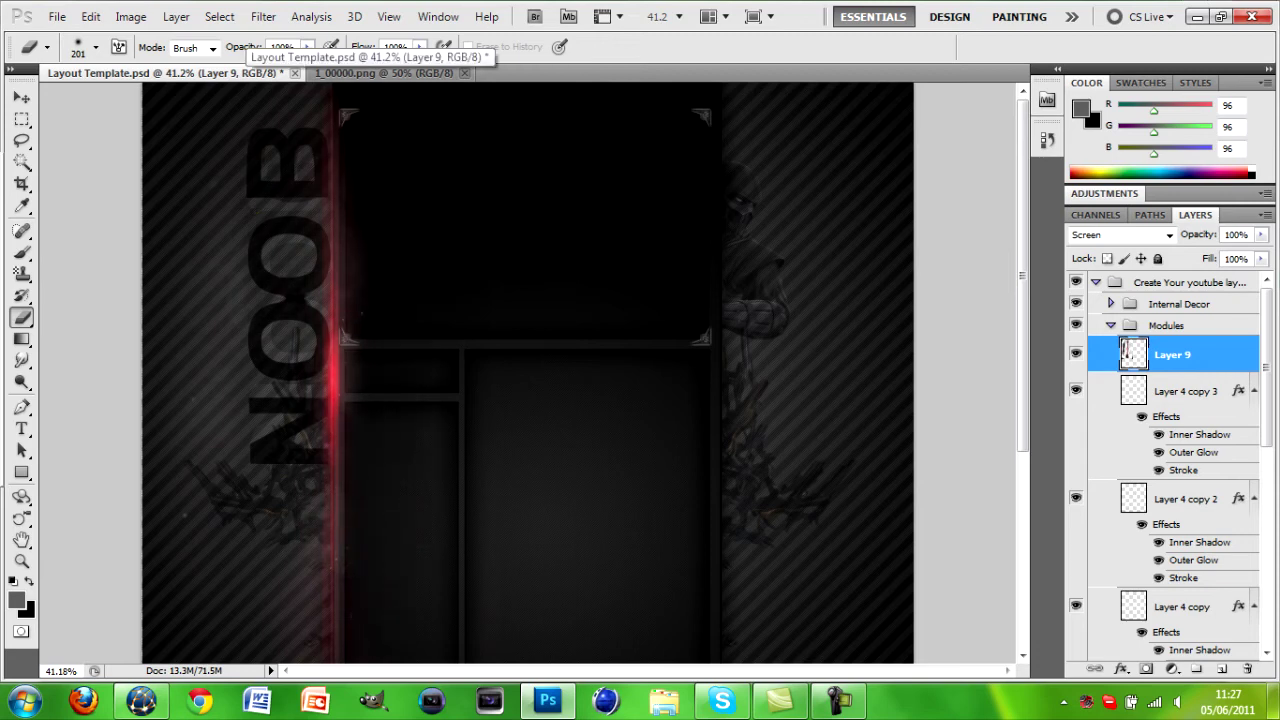
Try a Brightness/Contrast adjustment above Layer 9 and delete it
left_click(1132, 194)
left_click(1113, 240)
mouse_move(1165, 262)
left_mouse_down()
mouse_move(1128, 263)
mouse_move(1166, 264)
left_mouse_up()
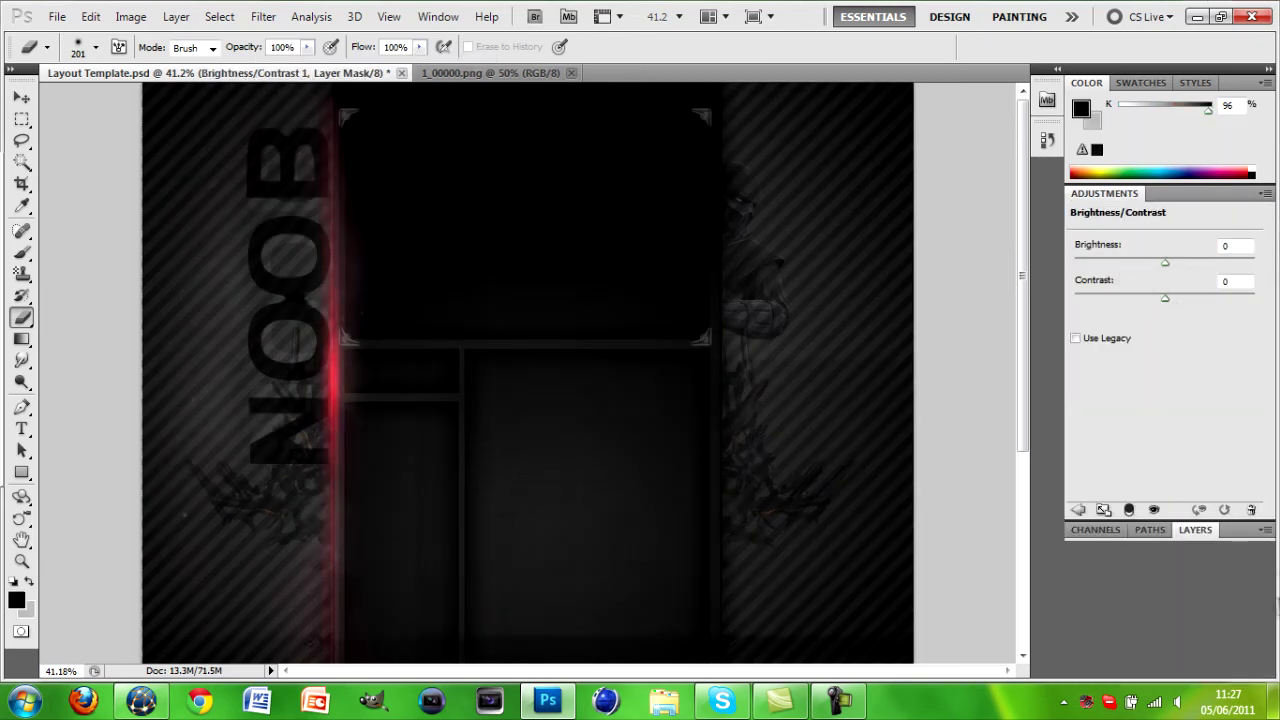
left_click(1195, 530)
key("Delete")
Add a Hue/Saturation adjustment above Layer 9 with hue +23 and saturation -90
left_click(1104, 193)
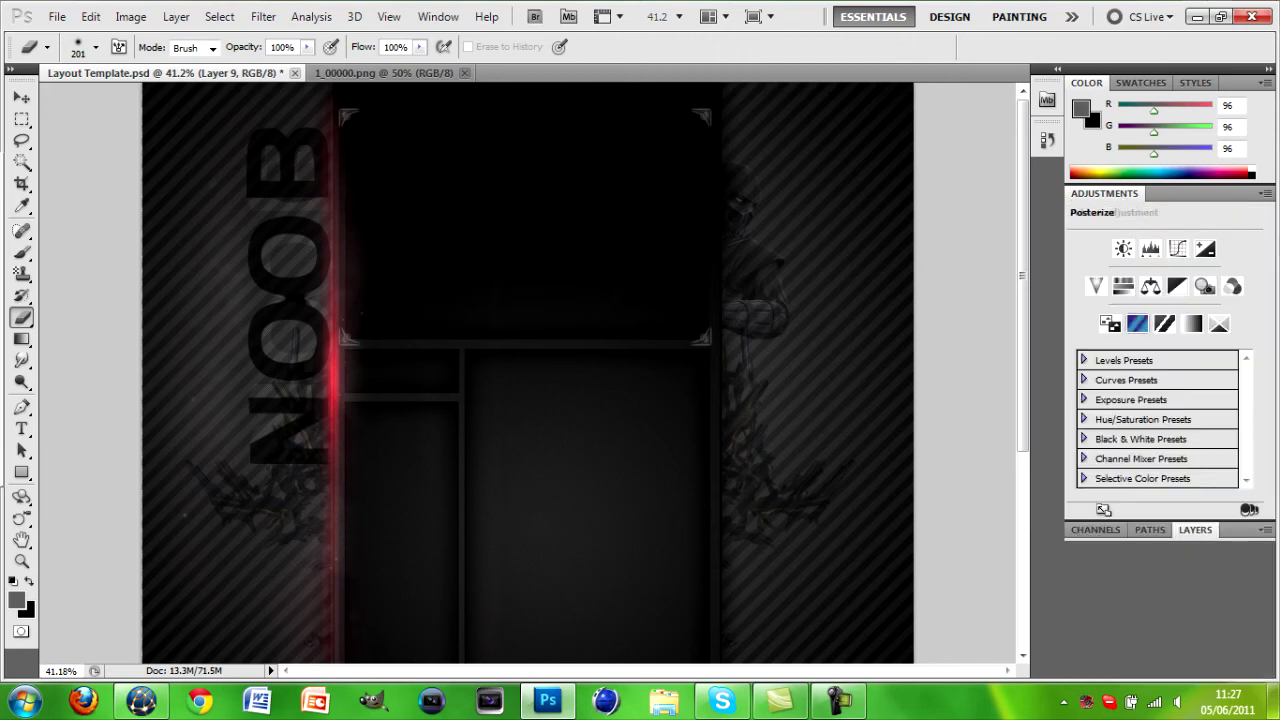
left_click(1105, 268)
mouse_move(1165, 358)
left_mouse_down()
mouse_move(1152, 360)
mouse_move(1165, 360)
left_mouse_up()
left_click_drag(1165, 330, 1085, 340)
left_click_drag(1165, 296, 1131, 298)
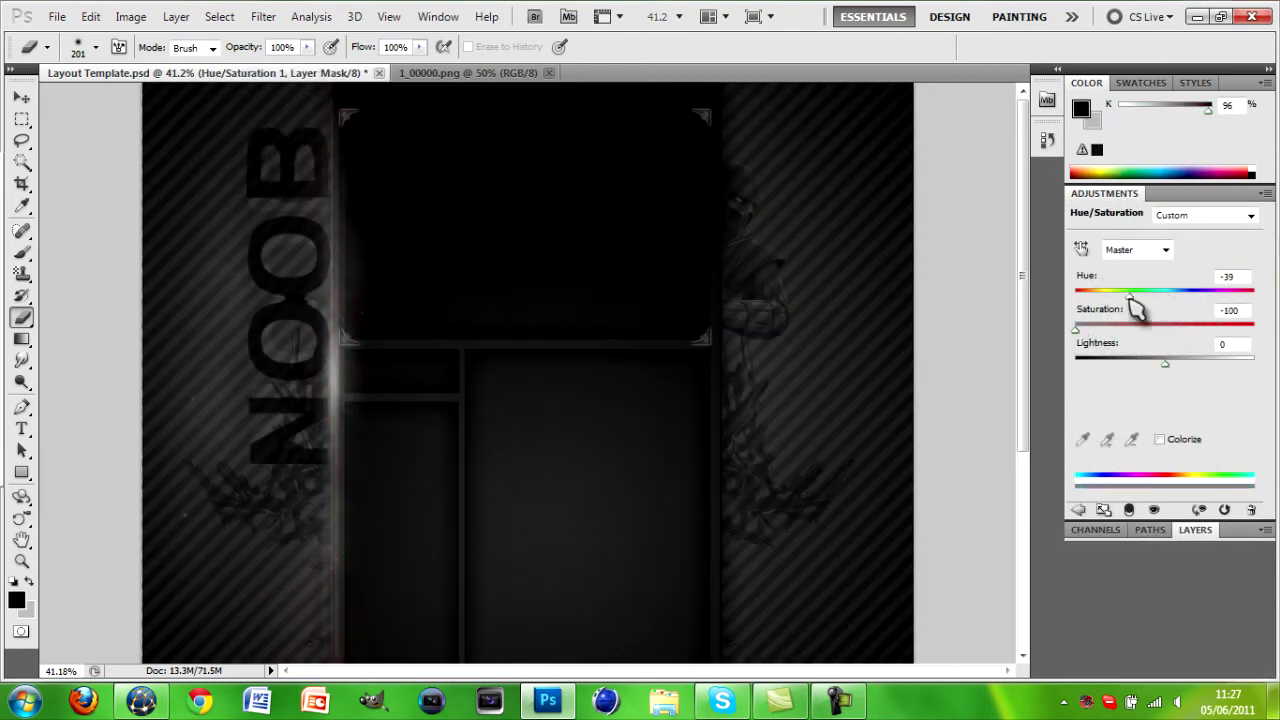
left_click_drag(1087, 340, 1168, 344)
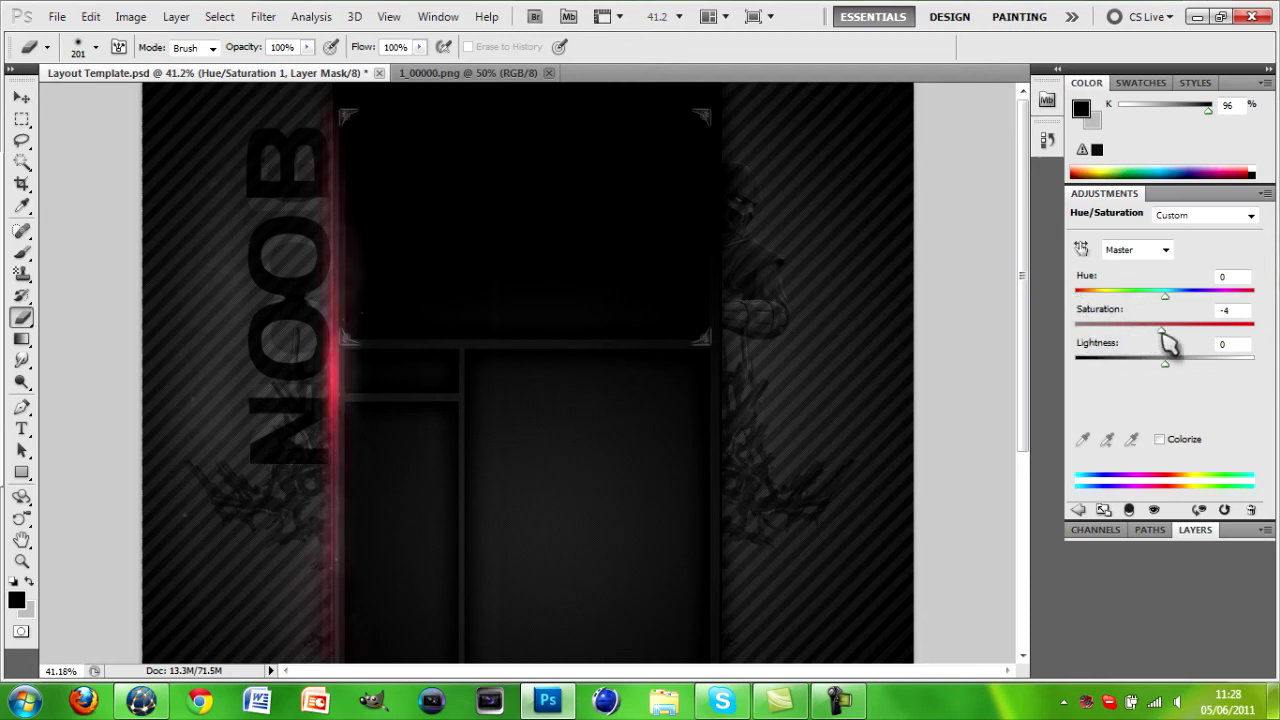
mouse_move(1165, 296)
left_mouse_down()
mouse_move(1228, 298)
mouse_move(1184, 298)
left_mouse_up()
left_click_drag(1162, 329, 1086, 331)
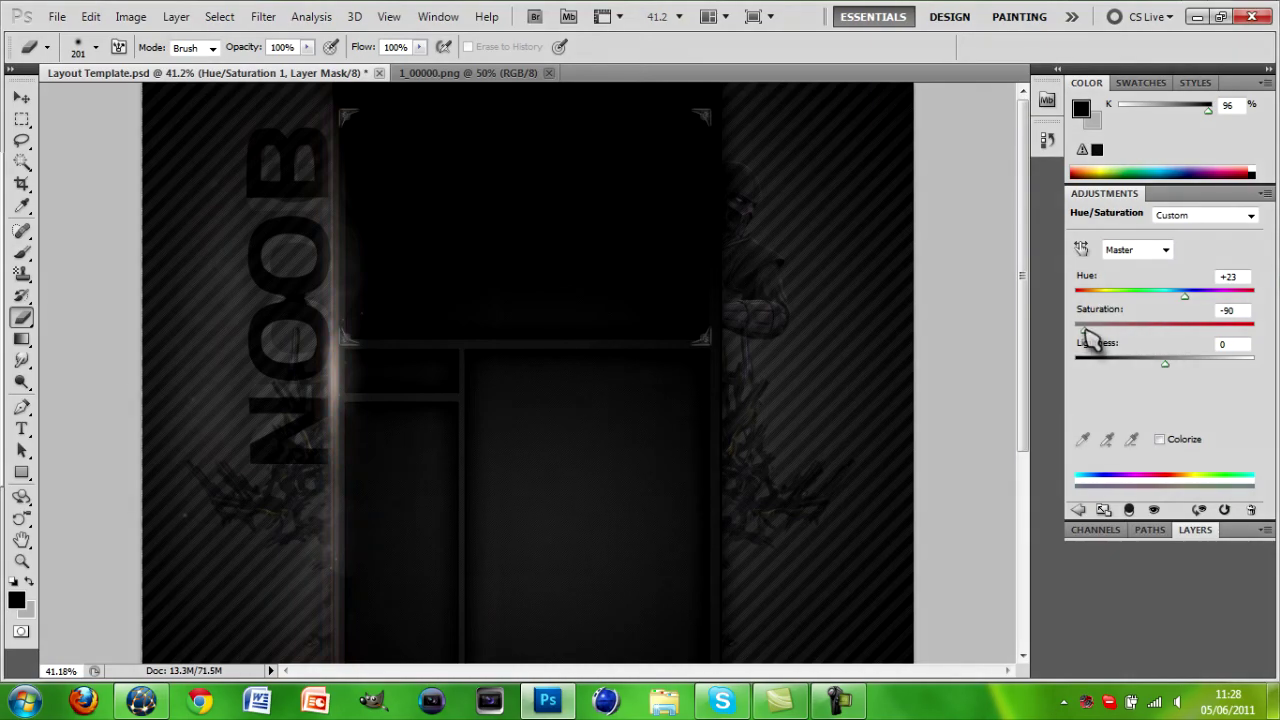
Merge the Hue/Saturation adjustment down into Layer 9
left_click(1195, 531)
right_click(1205, 355)
left_click(1000, 627)
Nudge the light streak on Layer 9 slightly left along the modules' outer edge
left_click_drag(1023, 430, 1042, 290)
left_click(21, 98)
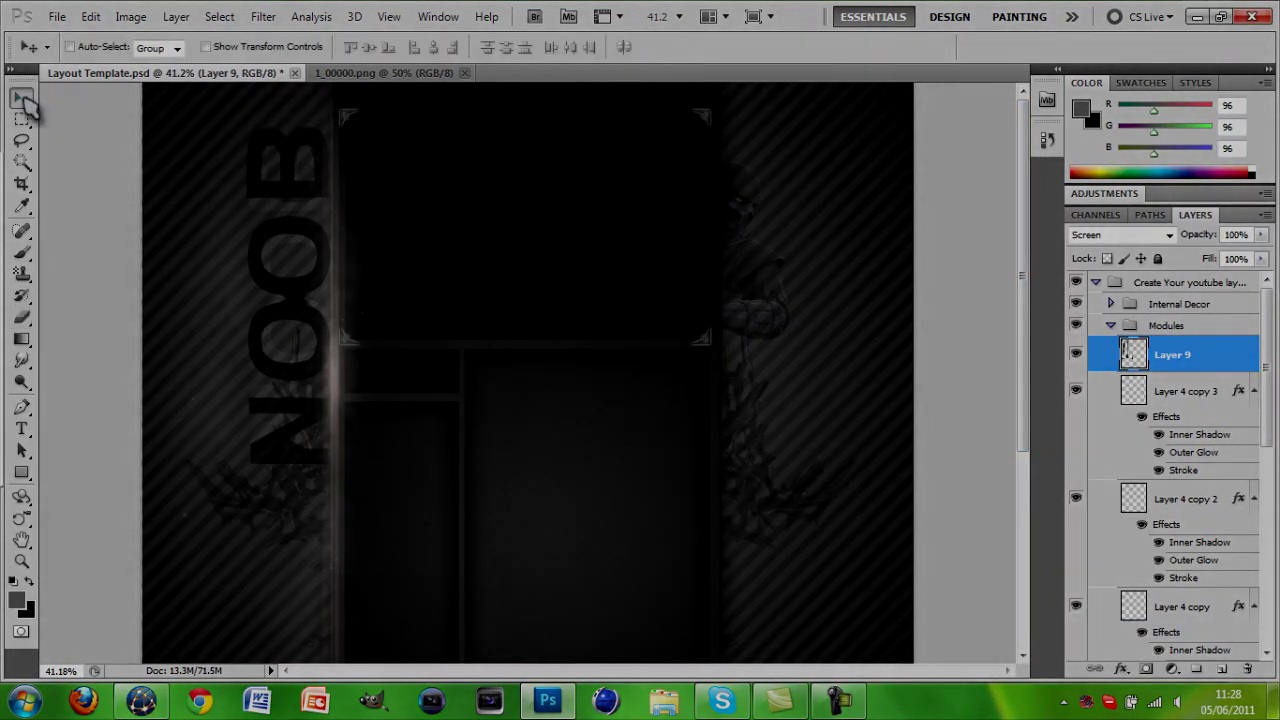
key("Left")
key("Left")
key("Left")
key("Left")
key("Left")
key("Left")
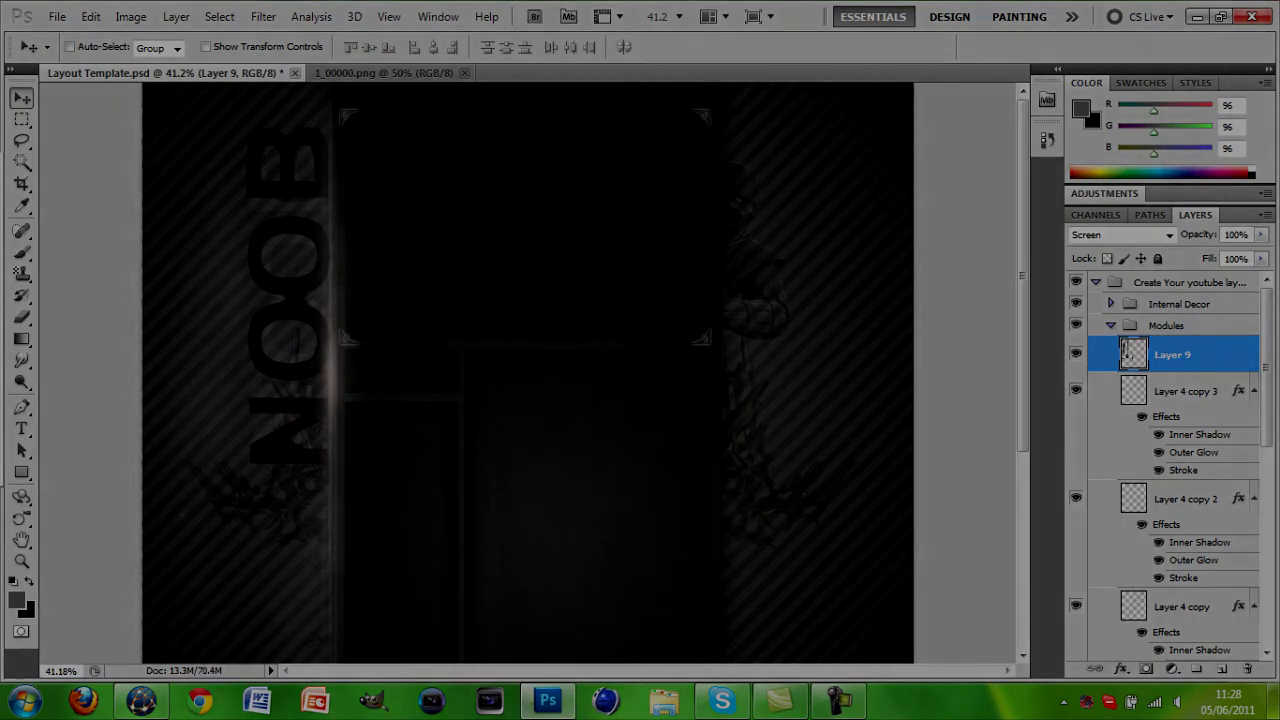
Try duplicating Layer 9, and delete both the copy and the original light streak layer
right_click(1180, 354)
left_click(965, 306)
key("Return")
key("Delete")
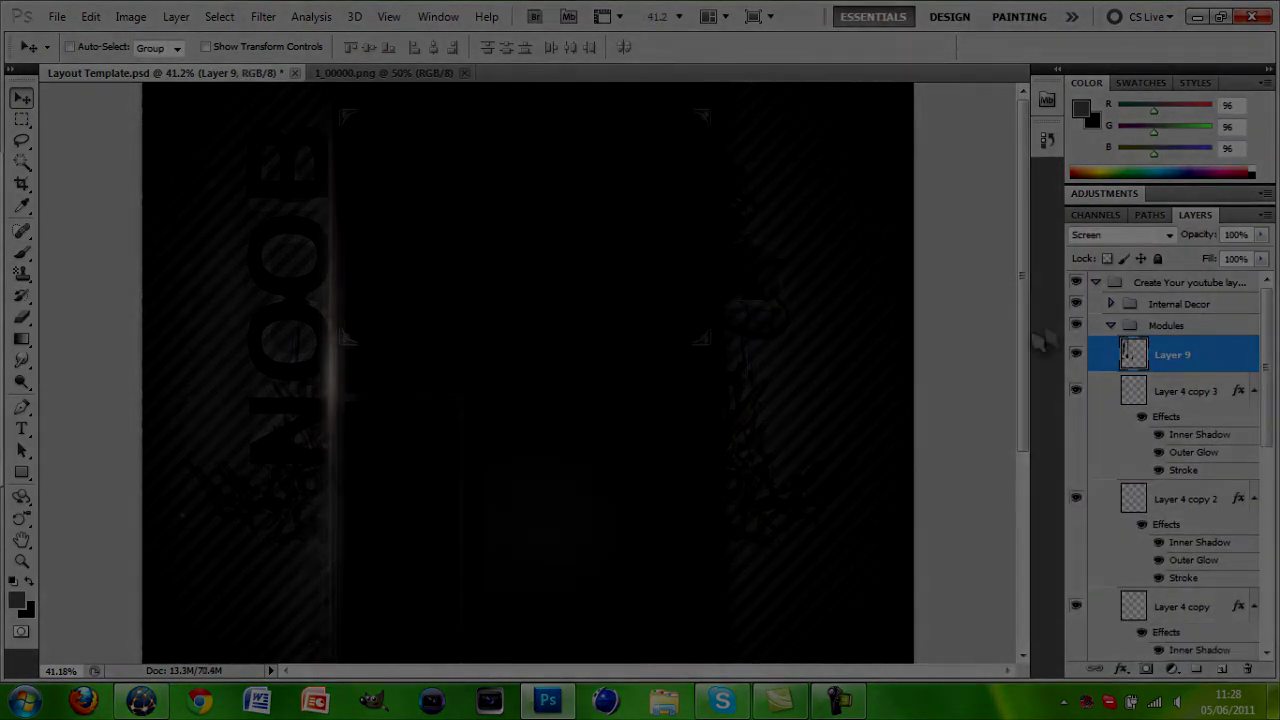
left_click_drag(1023, 298, 1027, 195)
key("Delete")
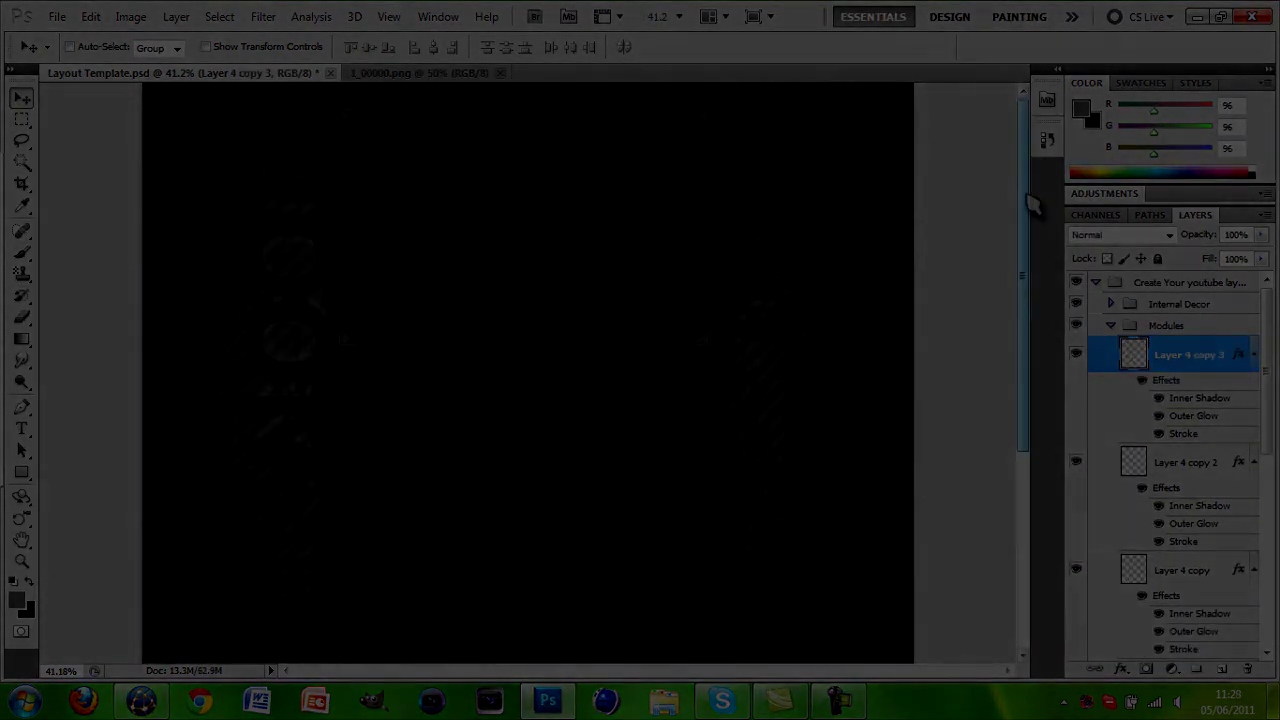
key("z")
left_click_drag(514, 351, 612, 352)
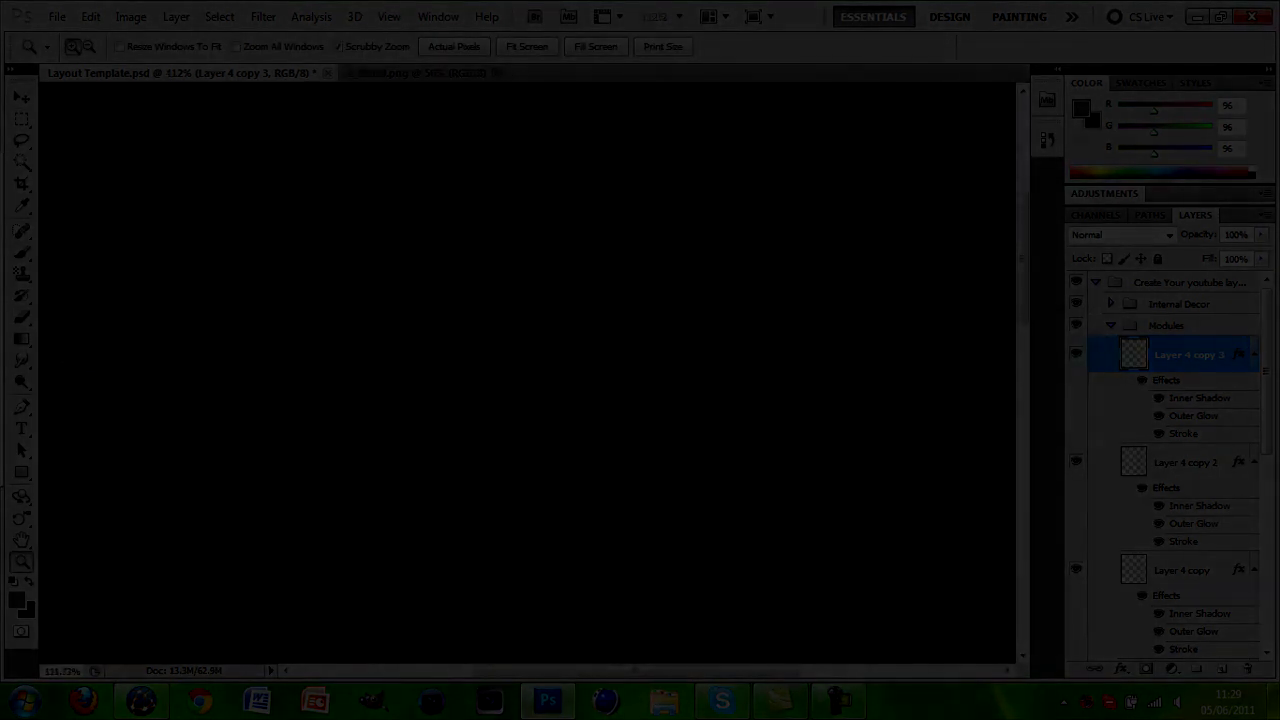